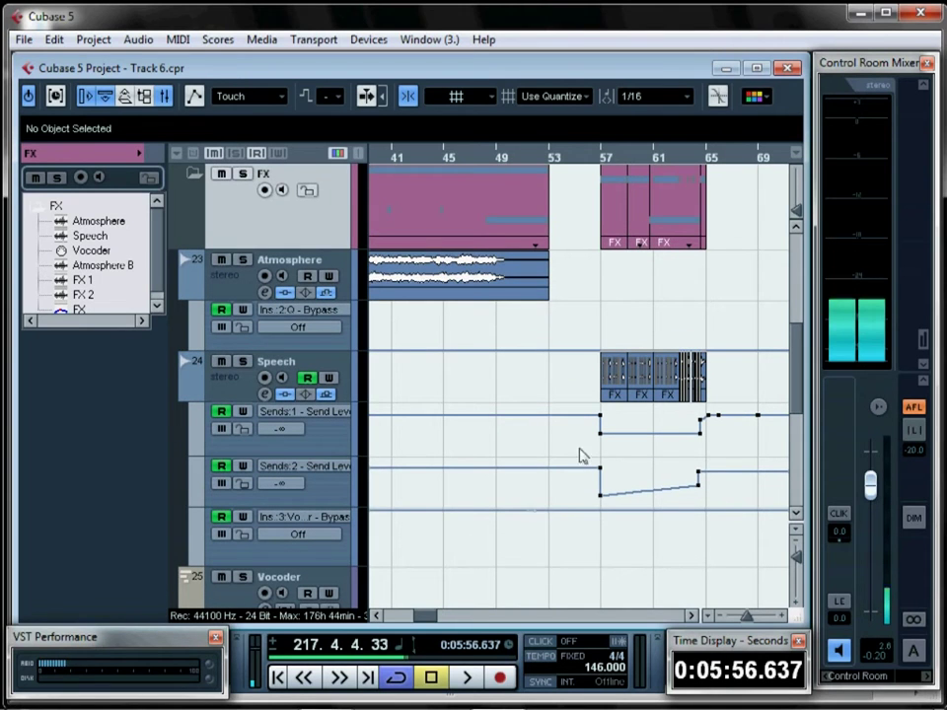
Solo the Speech track, play its clip from bar 21, and stop playback with the solo released
left_click_drag(426, 620, 404, 619)
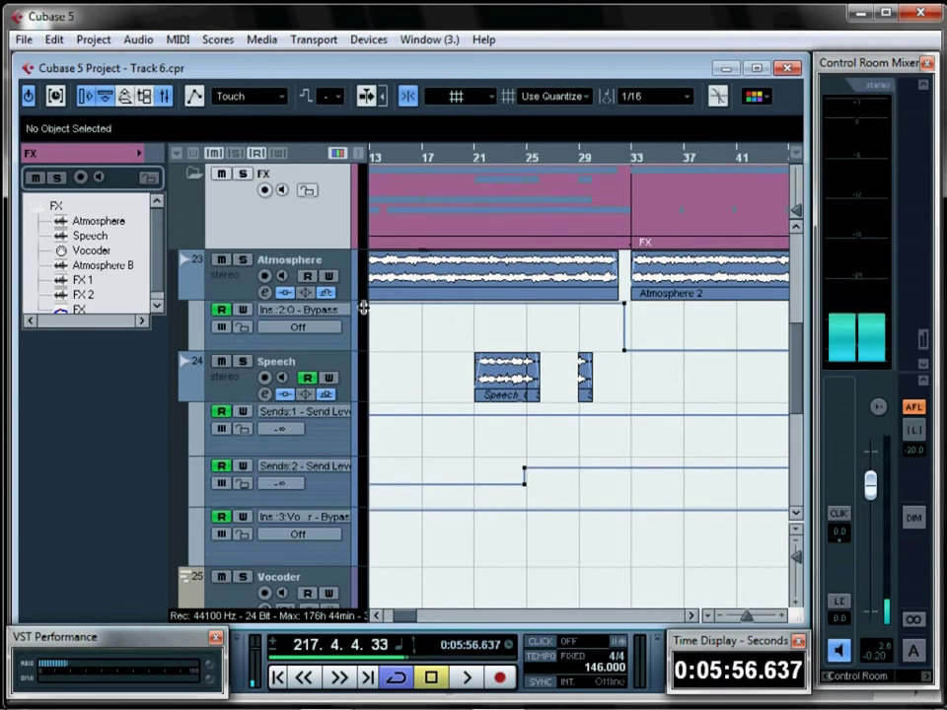
left_click(242, 361)
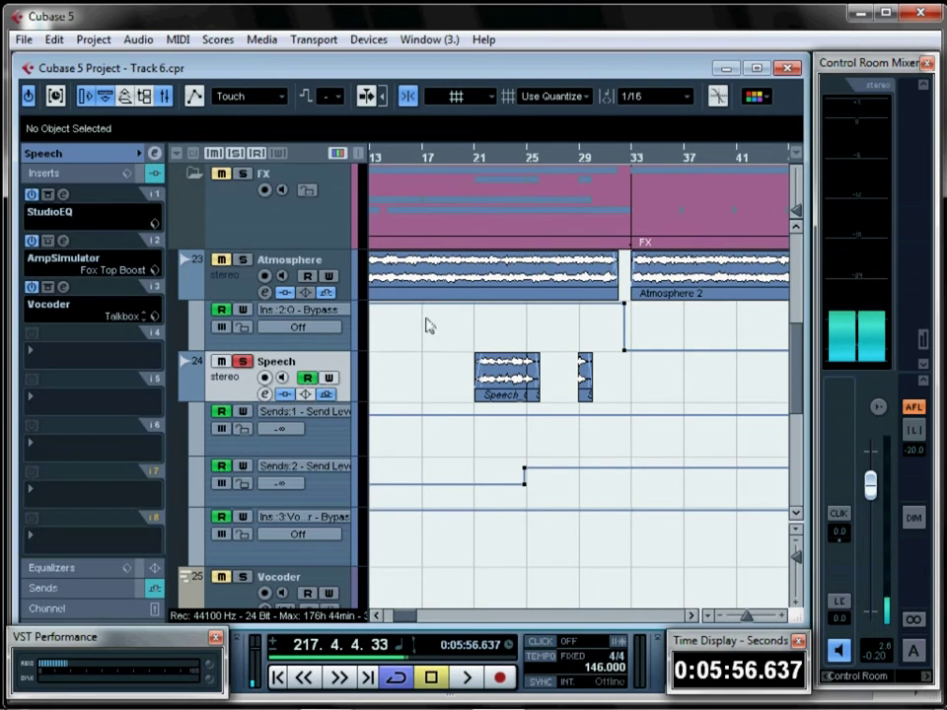
left_click(477, 158)
key("space")
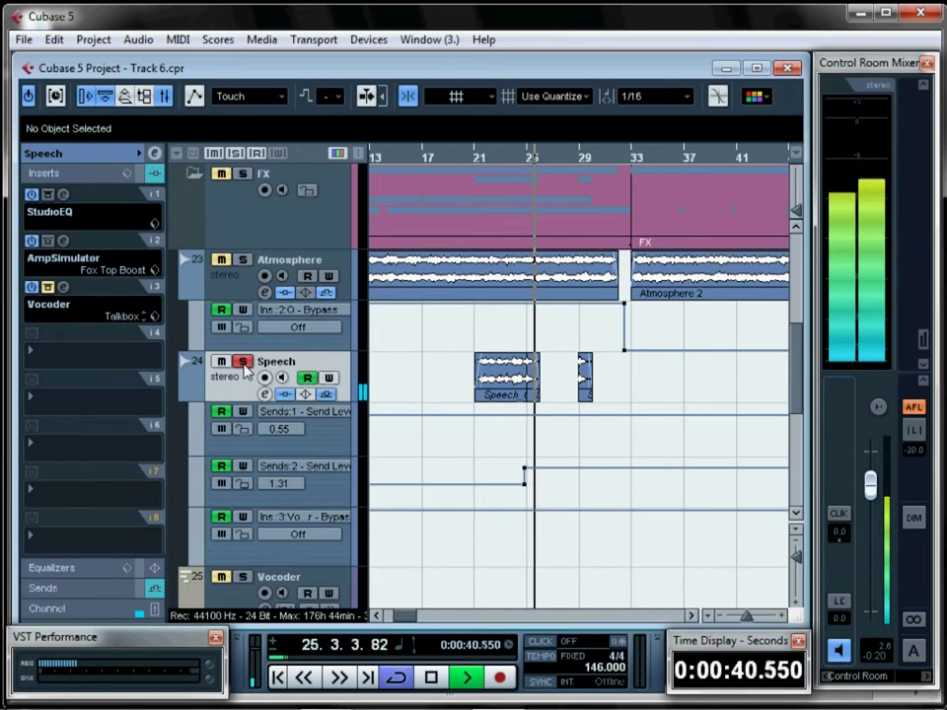
left_click(243, 363)
key("space")
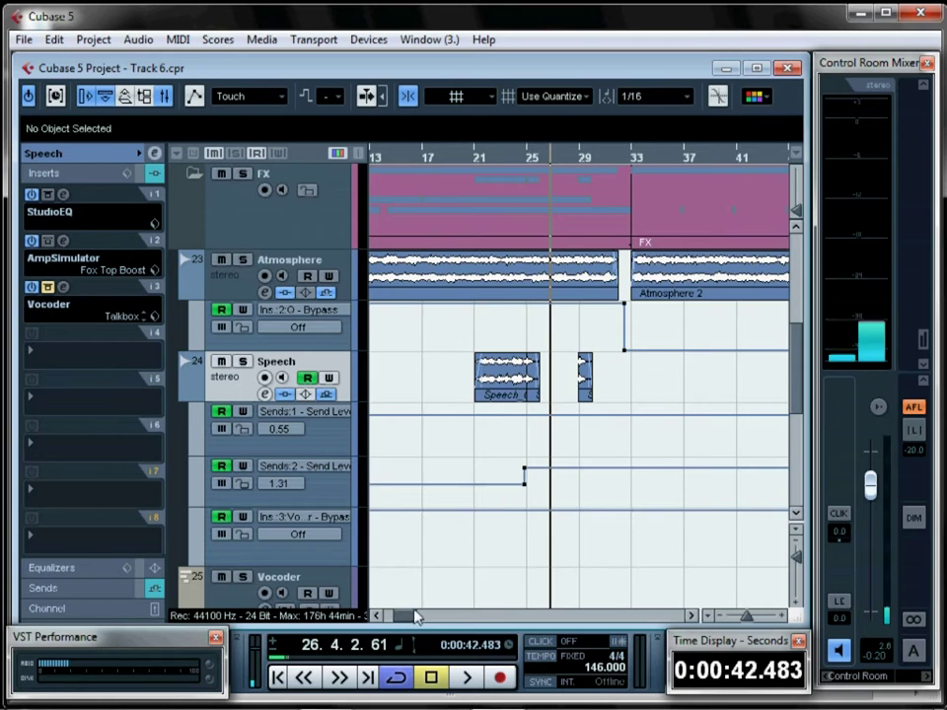
Examine the Speech clips and automation around bars 137 to 161 and the arrangement around bar 217
left_click_drag(415, 616, 499, 626)
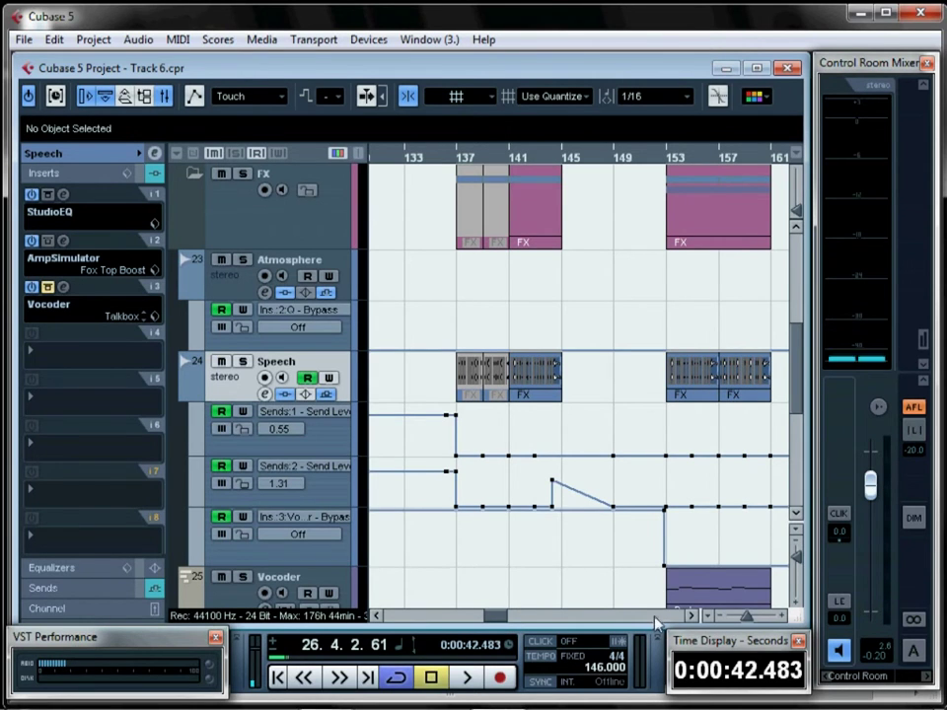
scroll(647, 581, "down", 5)
scroll(647, 581, "up", 5)
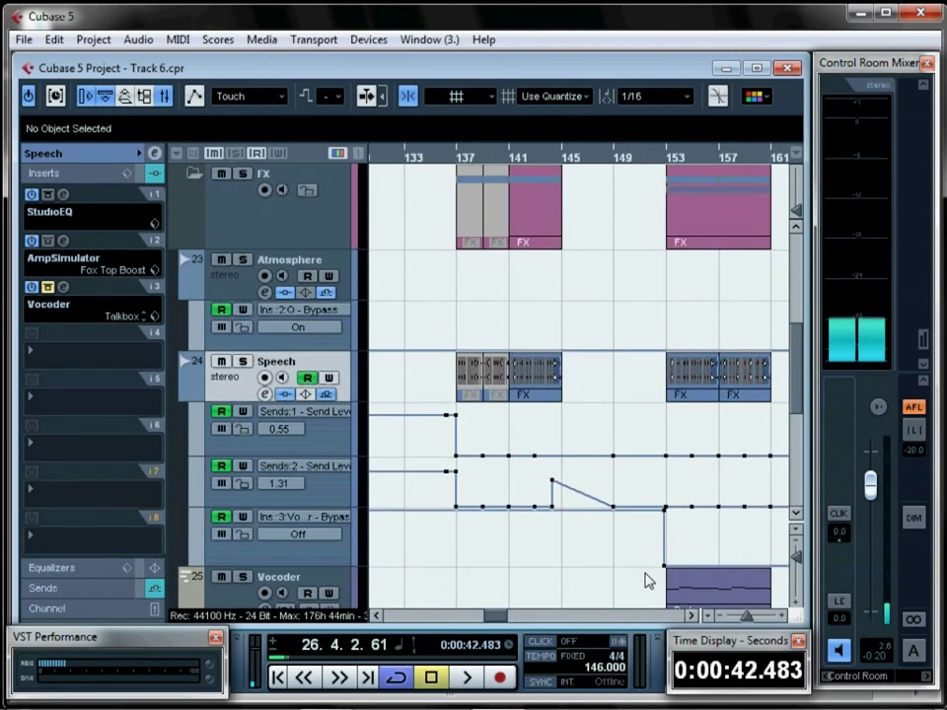
scroll(639, 573, "up", 4)
left_click_drag(487, 617, 551, 626)
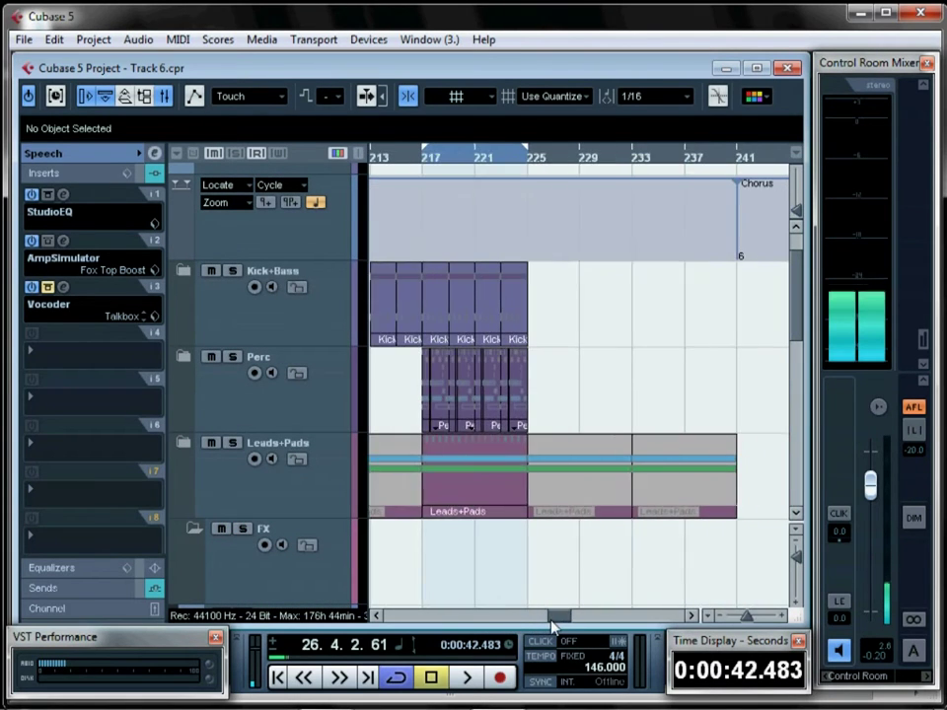
scroll(552, 625, "left", 2)
scroll(556, 603, "down", 3)
scroll(560, 549, "up", 2)
scroll(559, 549, "down", 2)
Add one mono audio track to the project with the FX folder track selected
left_click(327, 334)
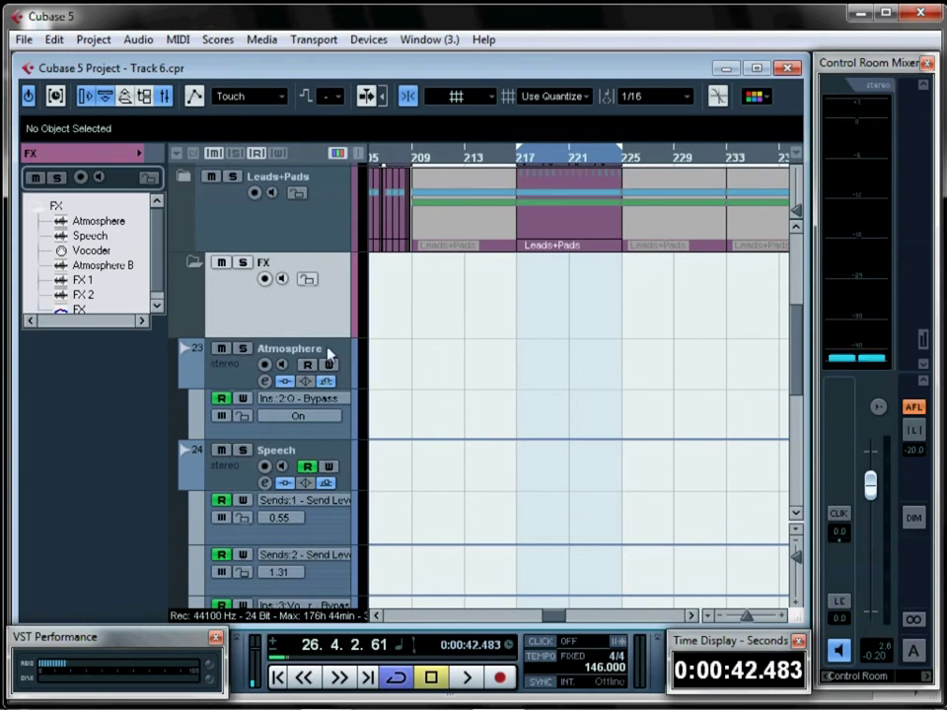
right_click(331, 332)
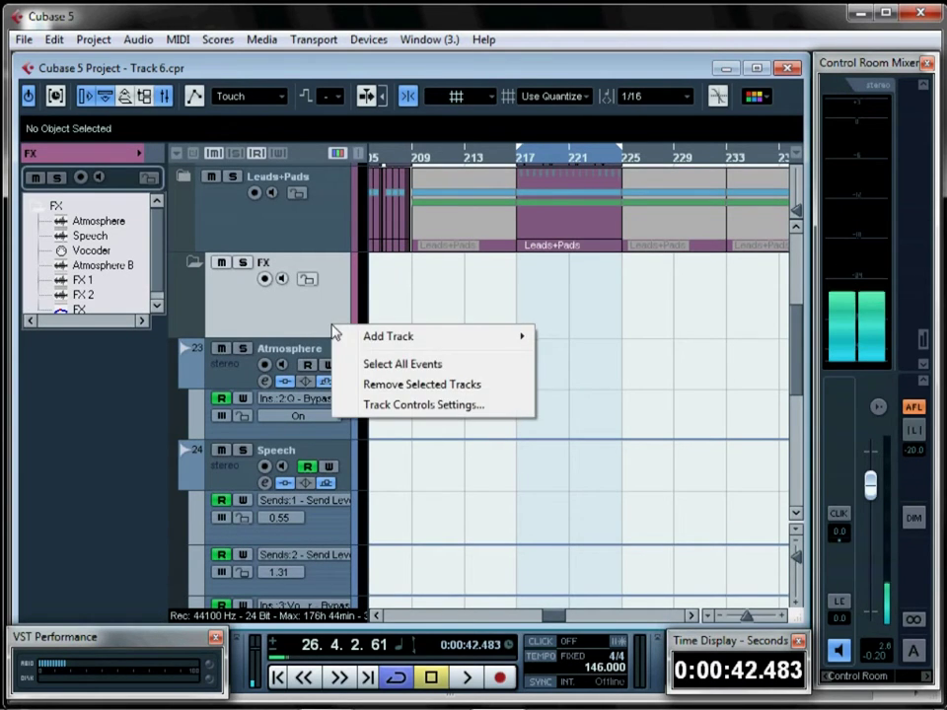
mouse_move(400, 343)
left_click(638, 347)
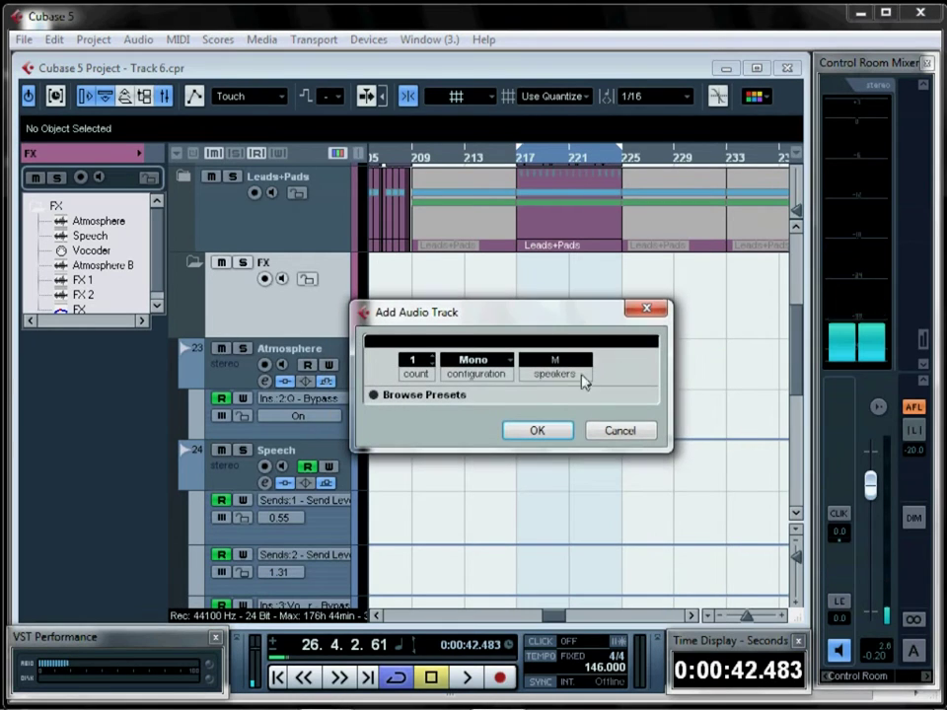
left_click(537, 431)
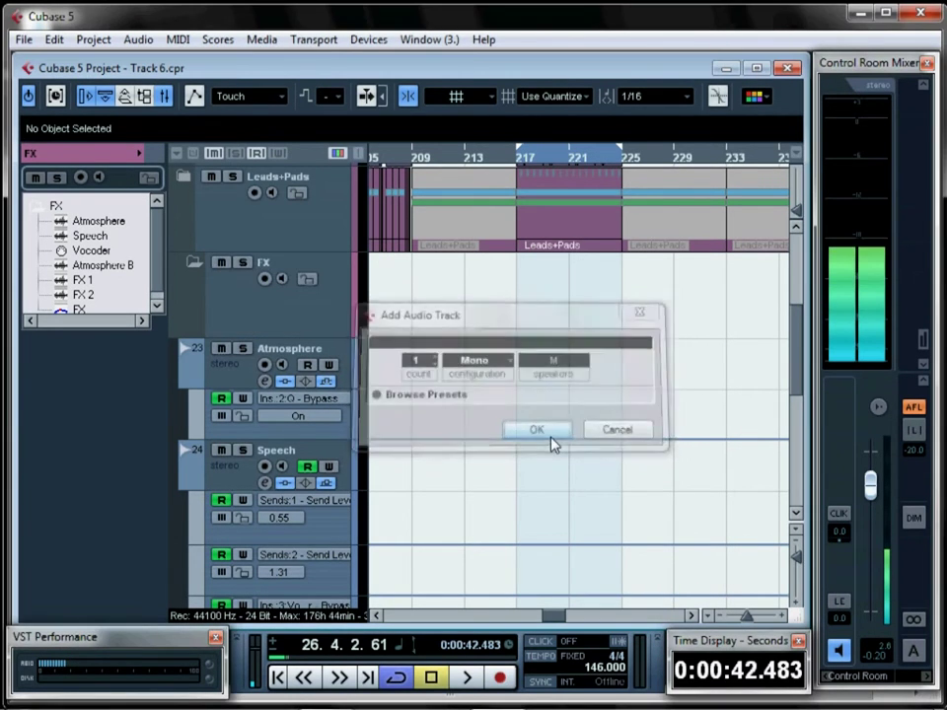
Move the new mono audio track into the FX folder, directly below the Speech track's automation lanes
scroll(437, 442, "down", 2)
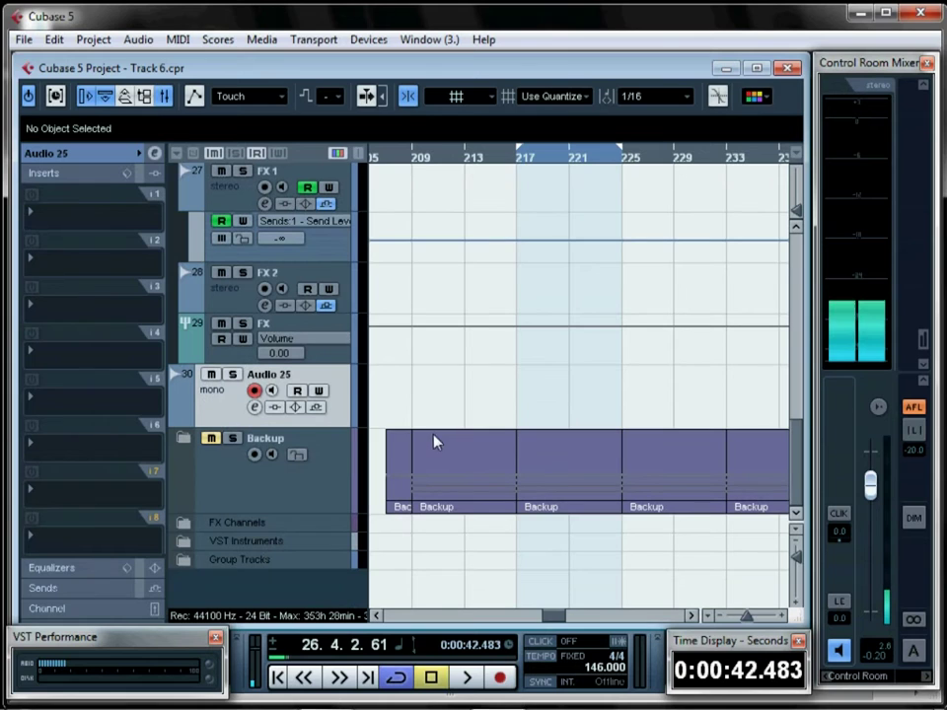
left_click_drag(331, 416, 335, 296)
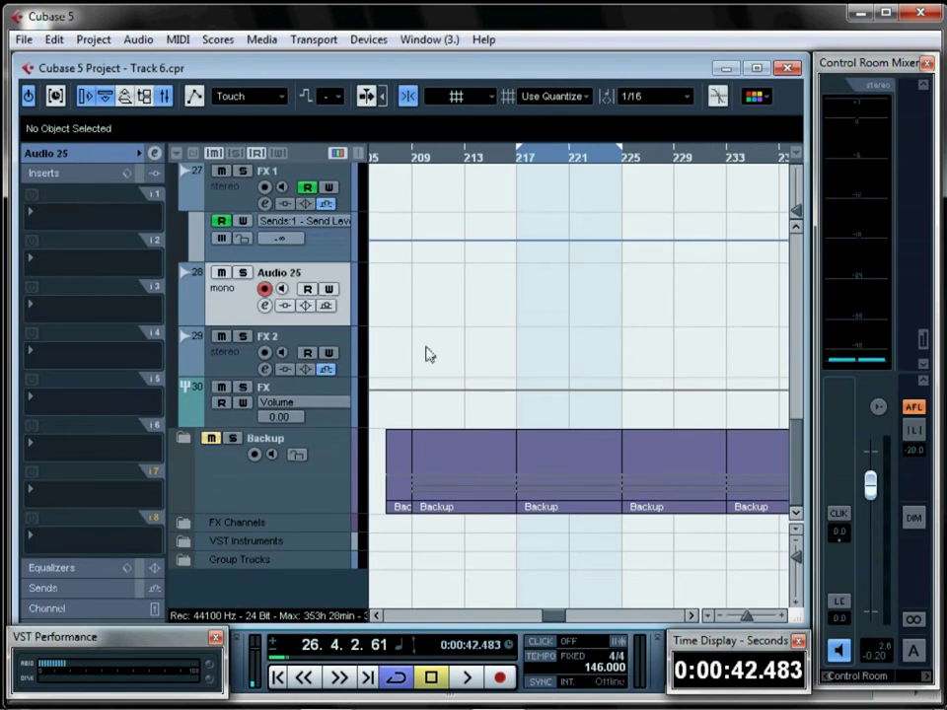
scroll(410, 490, "up", 4)
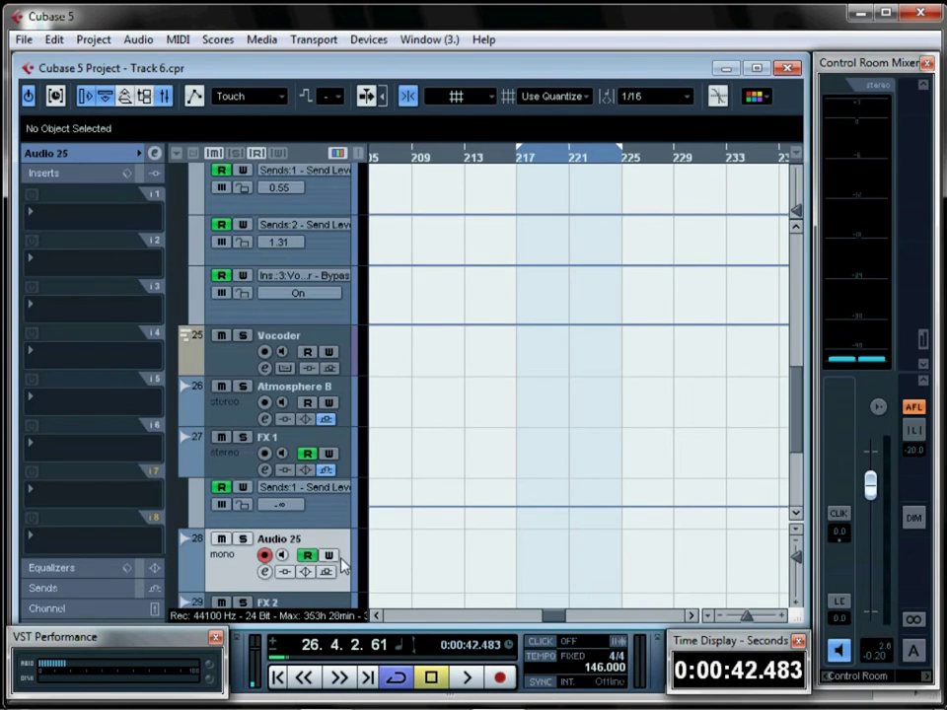
left_click_drag(351, 559, 313, 577)
scroll(439, 588, "down", 4)
left_click_drag(329, 324, 405, 522)
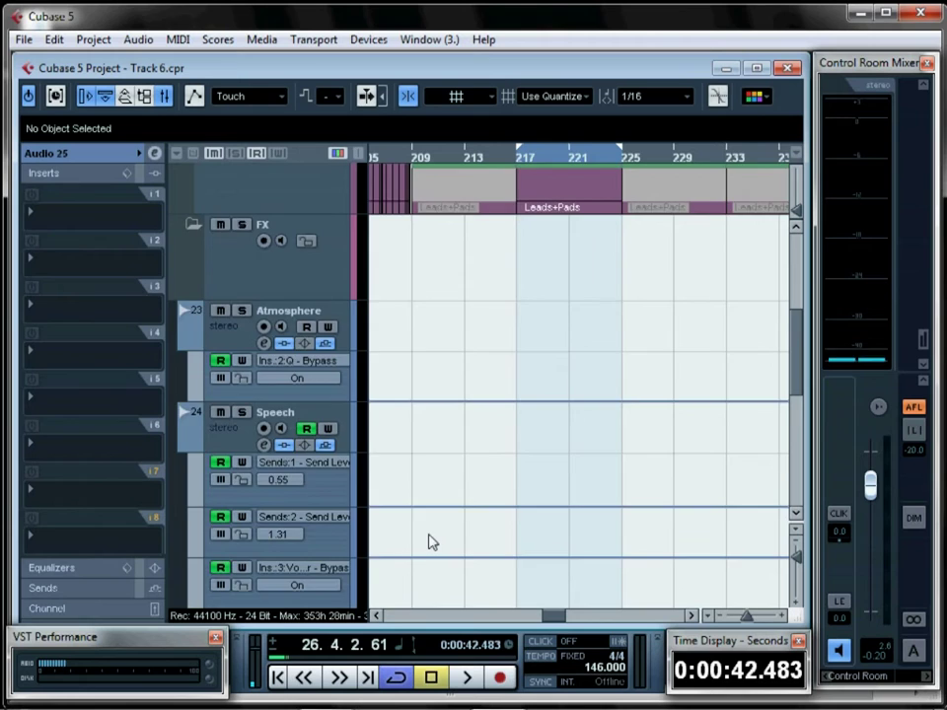
Rename the new mono audio track as Speech 2
scroll(431, 542, "down", 4)
double_click(283, 363)
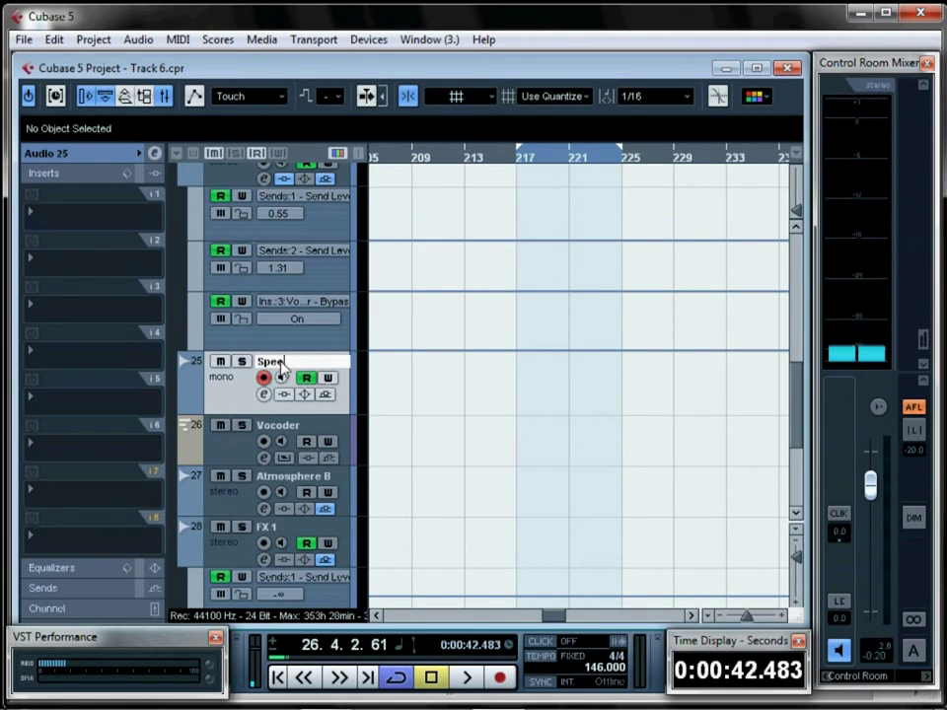
type("Speech 2")
key("Return")
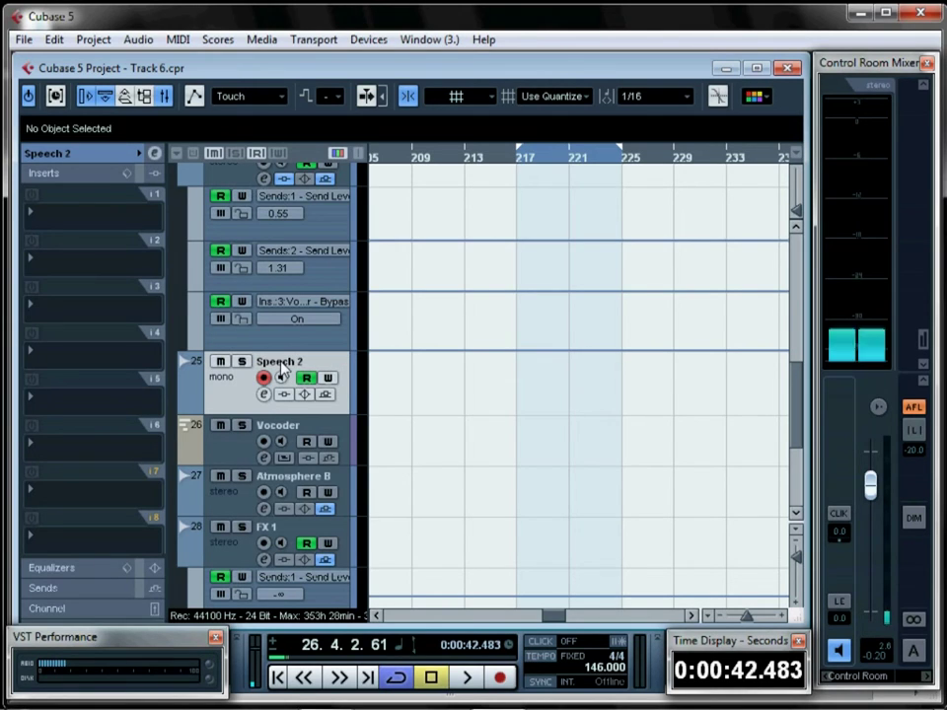
Solo the Speech 2 track and play its recorded clip around bar 217
left_click(241, 362)
left_click(518, 164)
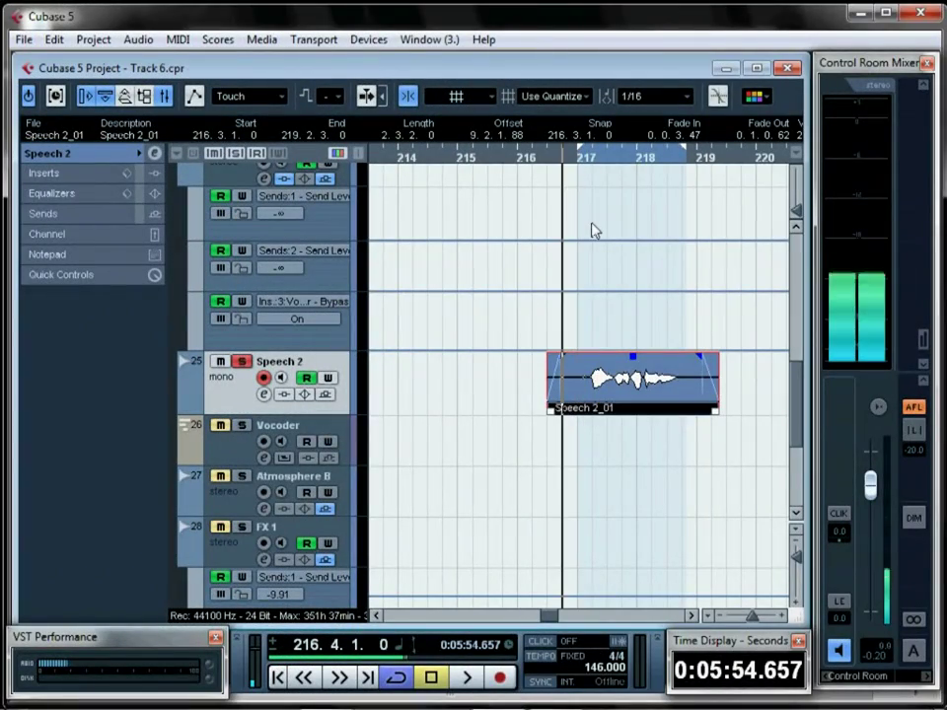
key("space")
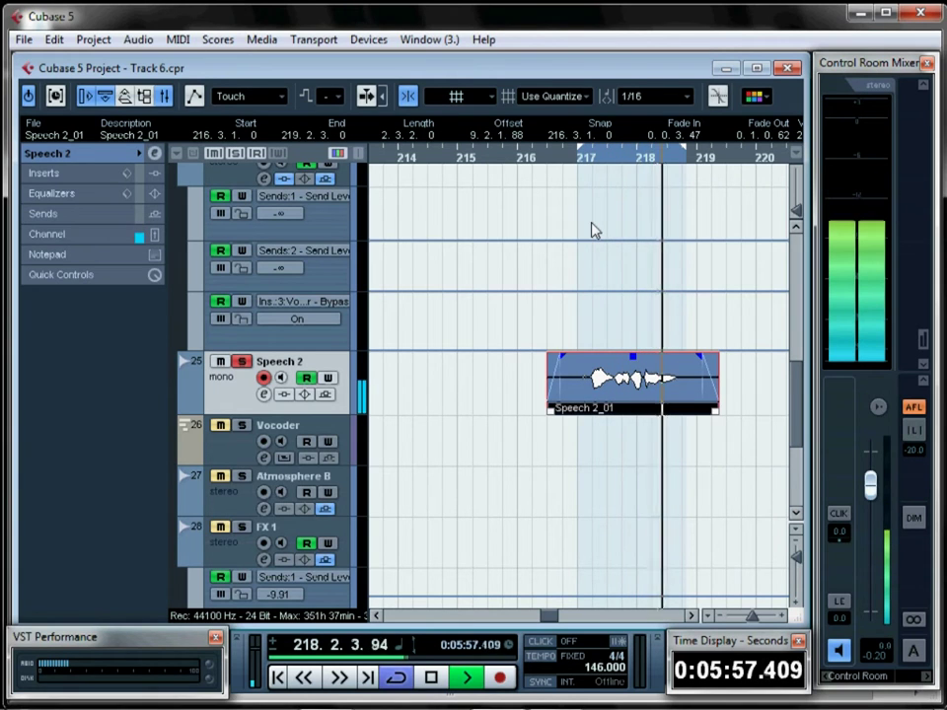
key("space")
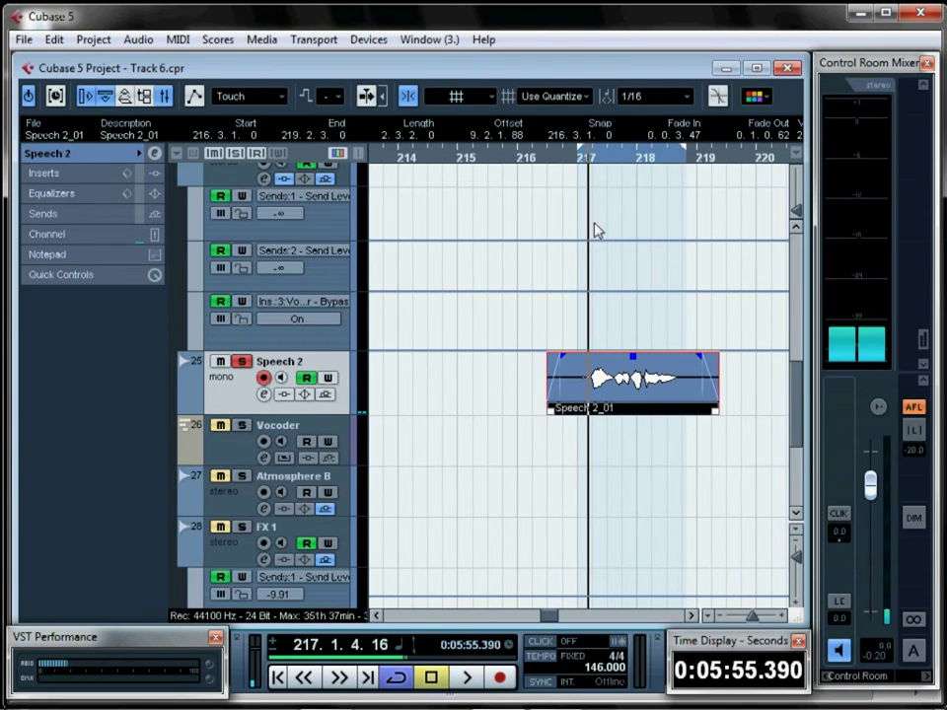
Duplicate the Speech 2 track and pan the original fully left and the copy fully right
right_click(342, 369)
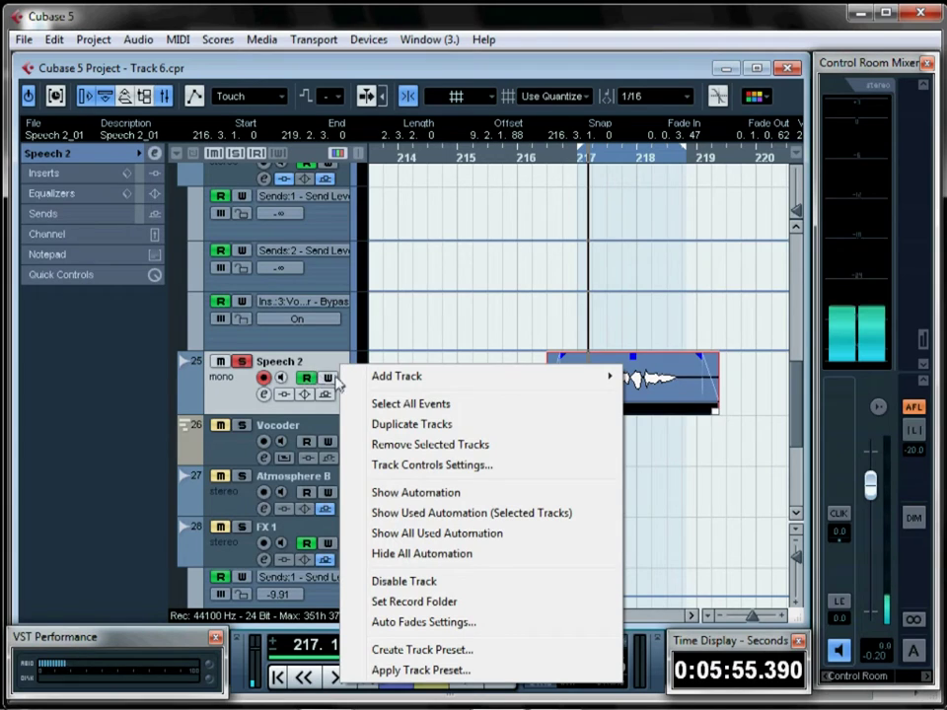
left_click(414, 424)
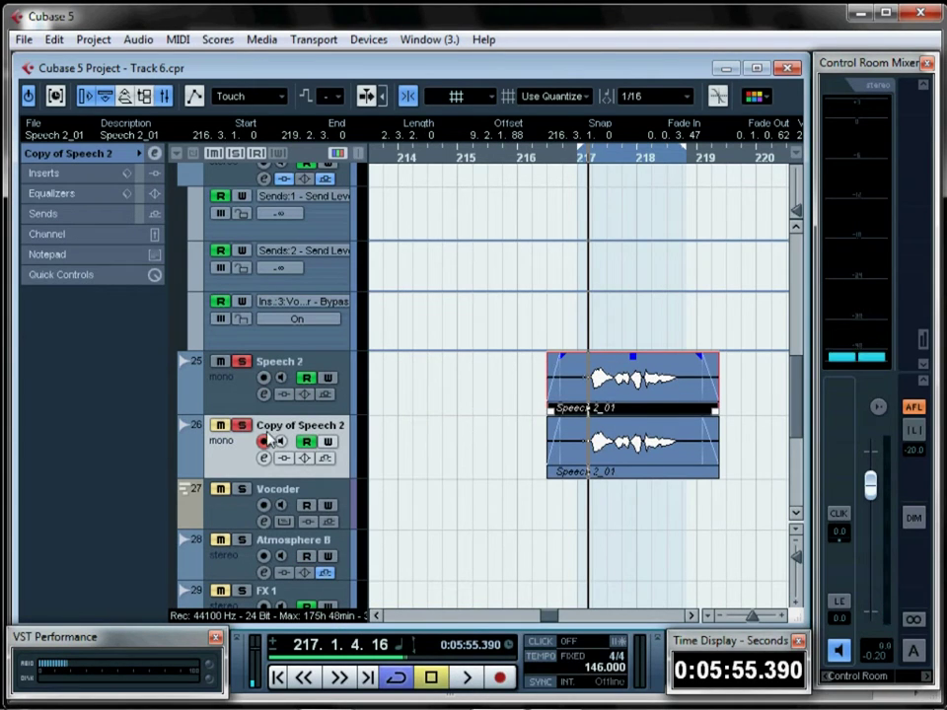
left_click(223, 388)
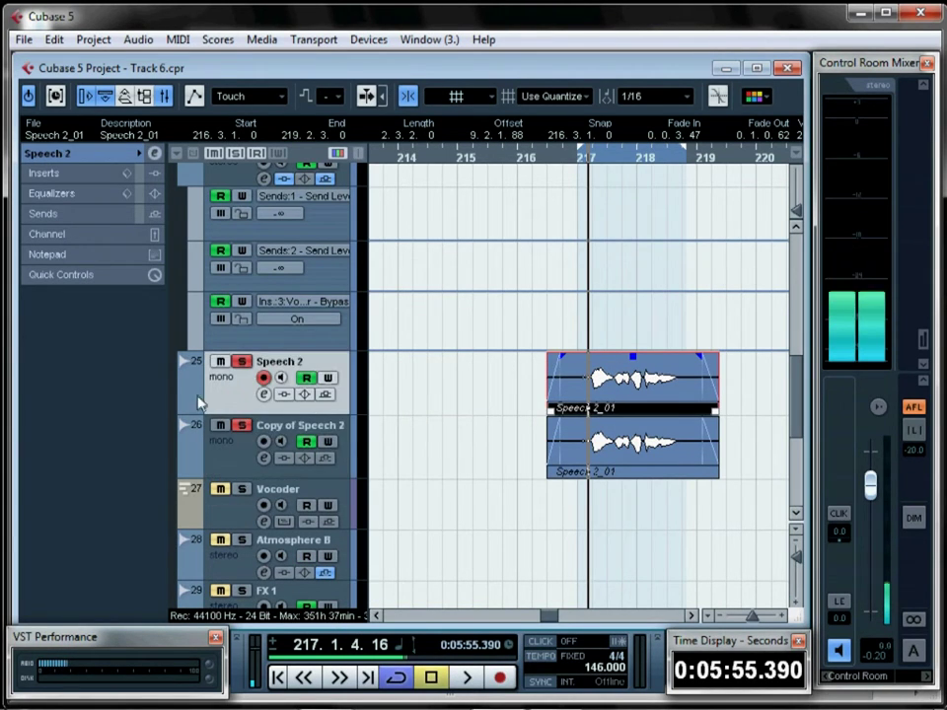
left_click(89, 155)
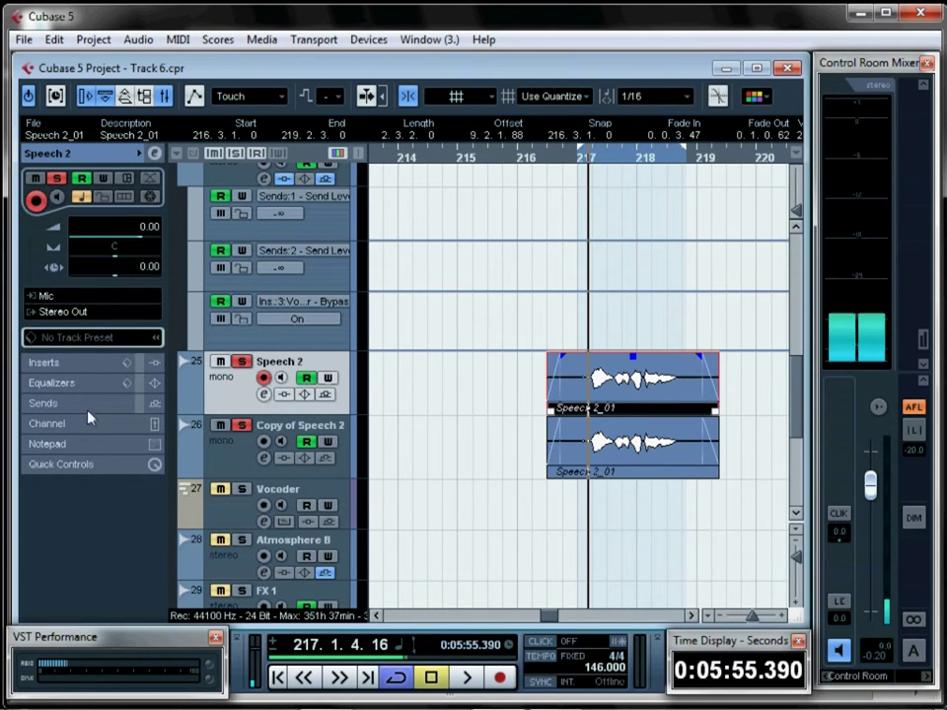
left_click(94, 426)
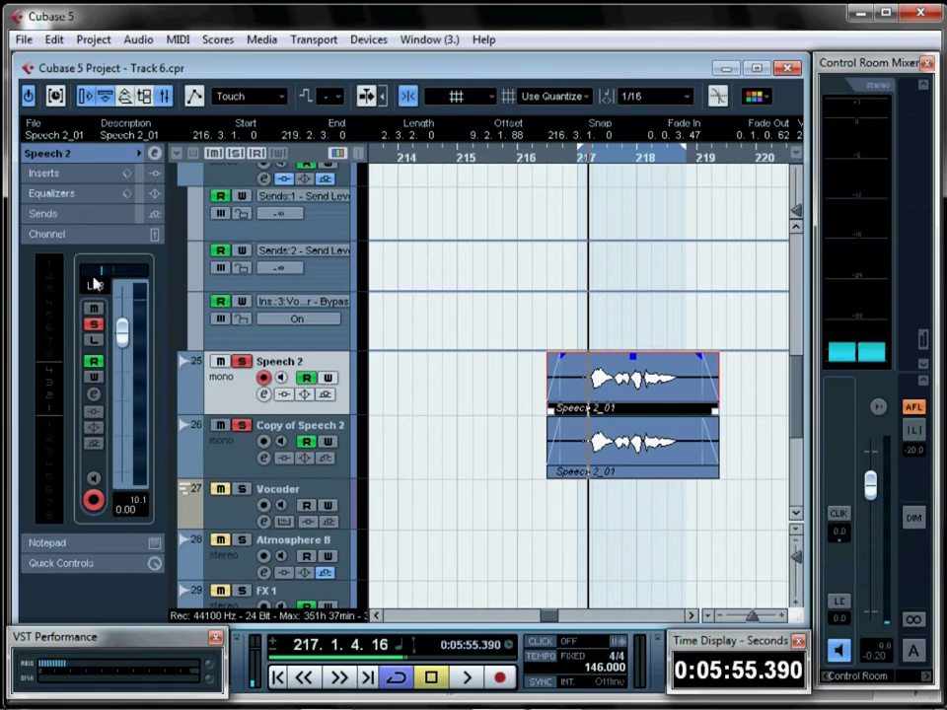
left_click(212, 455)
left_click_drag(118, 274, 189, 248)
Rename the duplicated track as Speech 2 R and the original as Speech 2 L
double_click(301, 425)
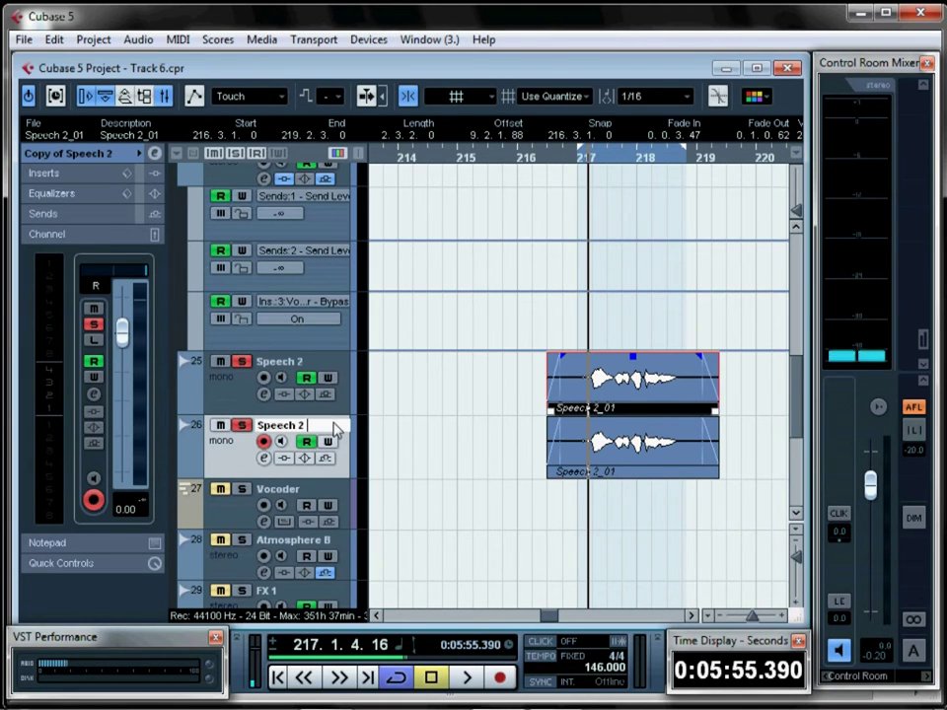
type("Speech 2 R")
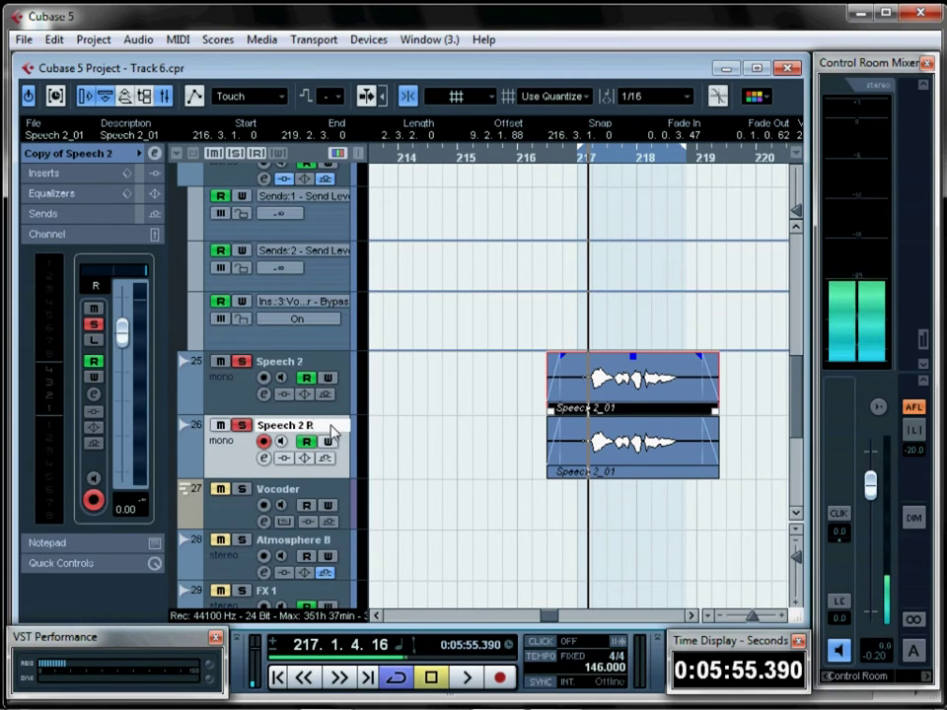
left_click(313, 363)
double_click(311, 363)
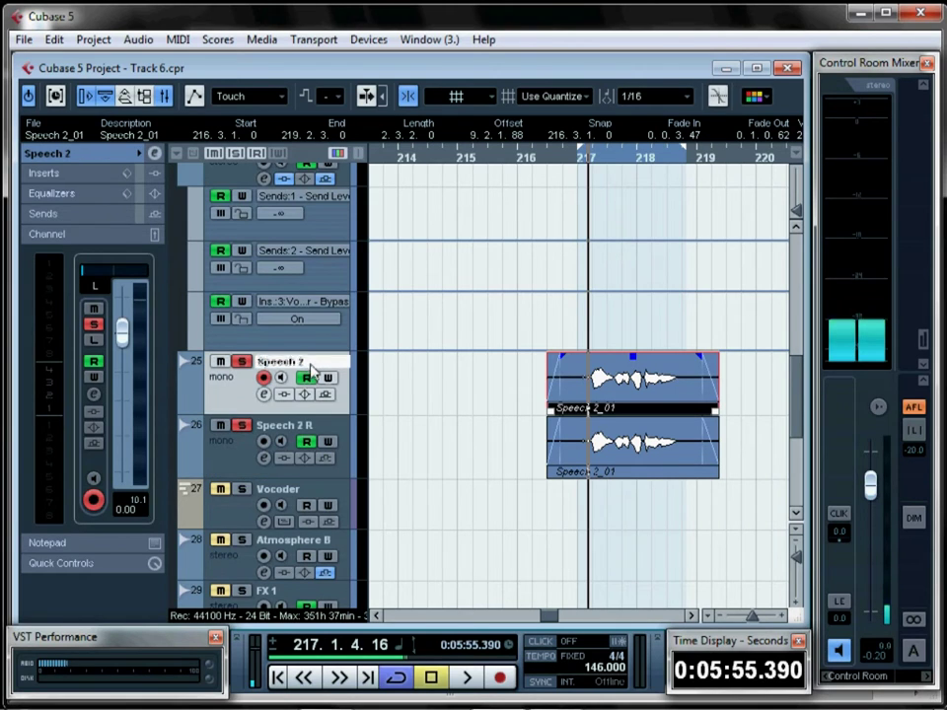
type("L")
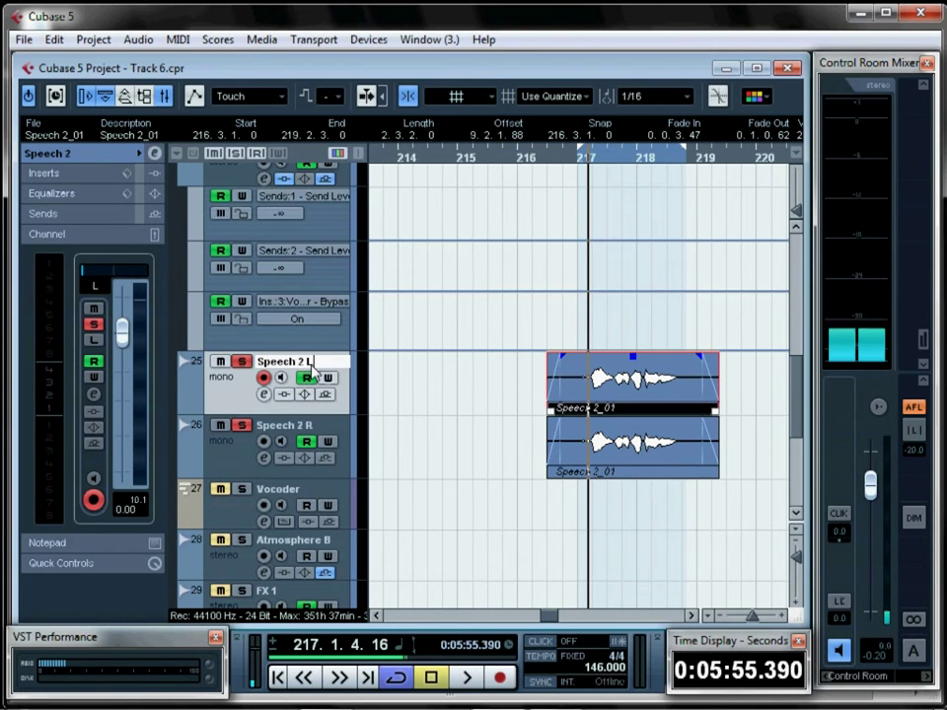
key("Return")
Add one stereo group channel track and expand the Group Tracks folder
right_click(238, 395)
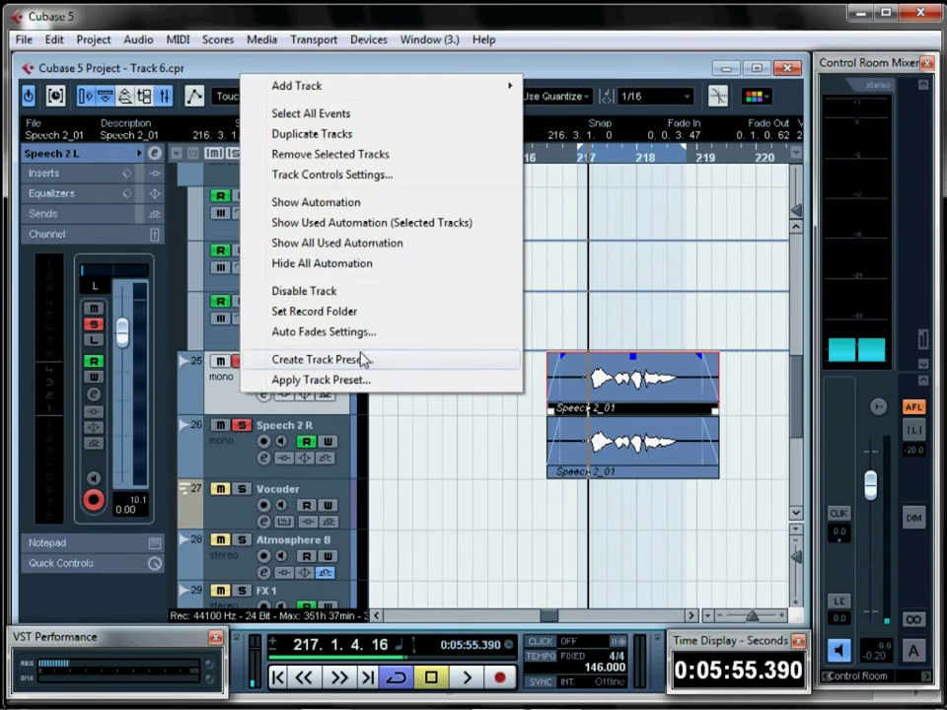
mouse_move(325, 86)
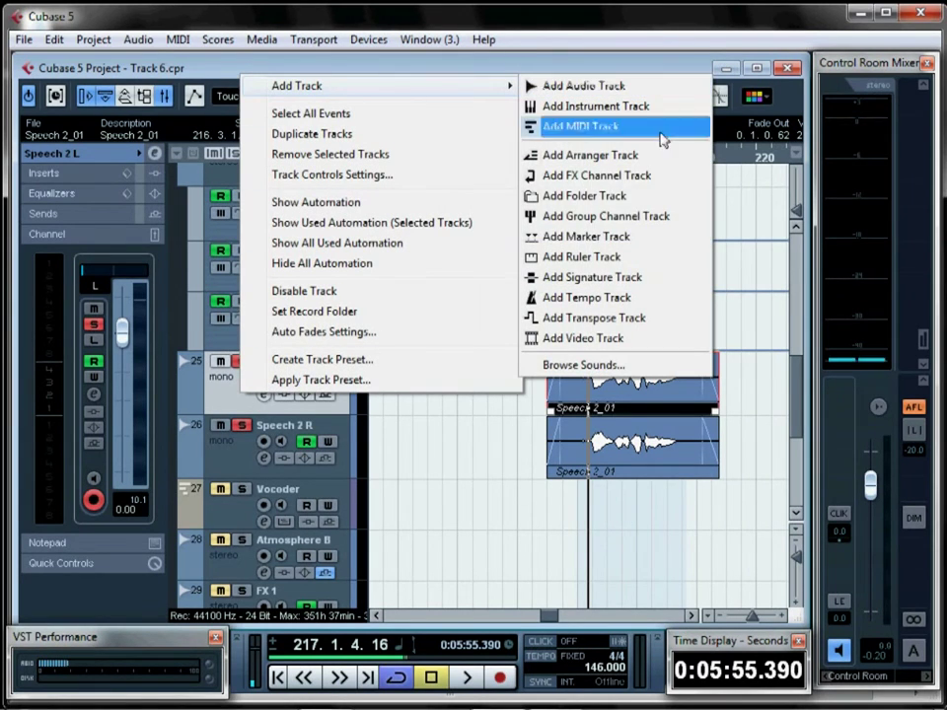
left_click(620, 219)
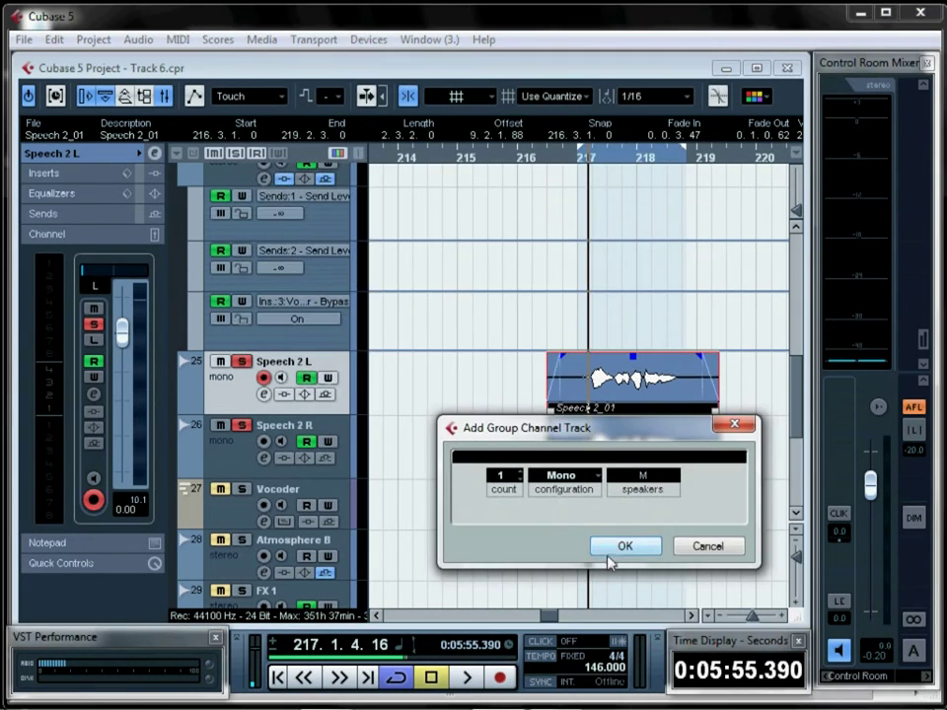
left_click(582, 482)
left_click(580, 514)
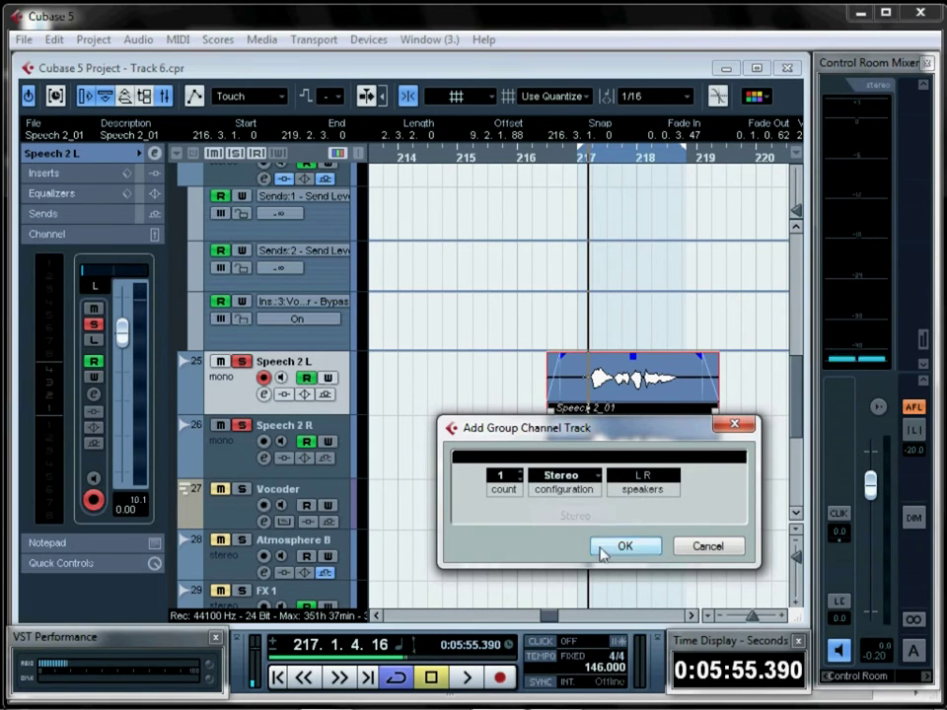
left_click(600, 545)
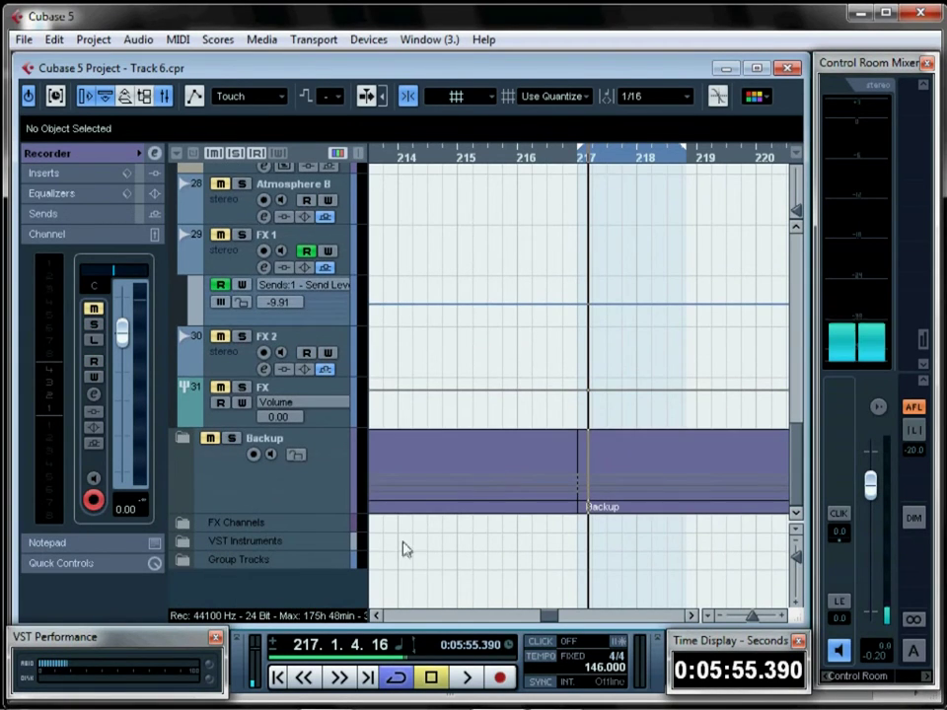
left_click(184, 561)
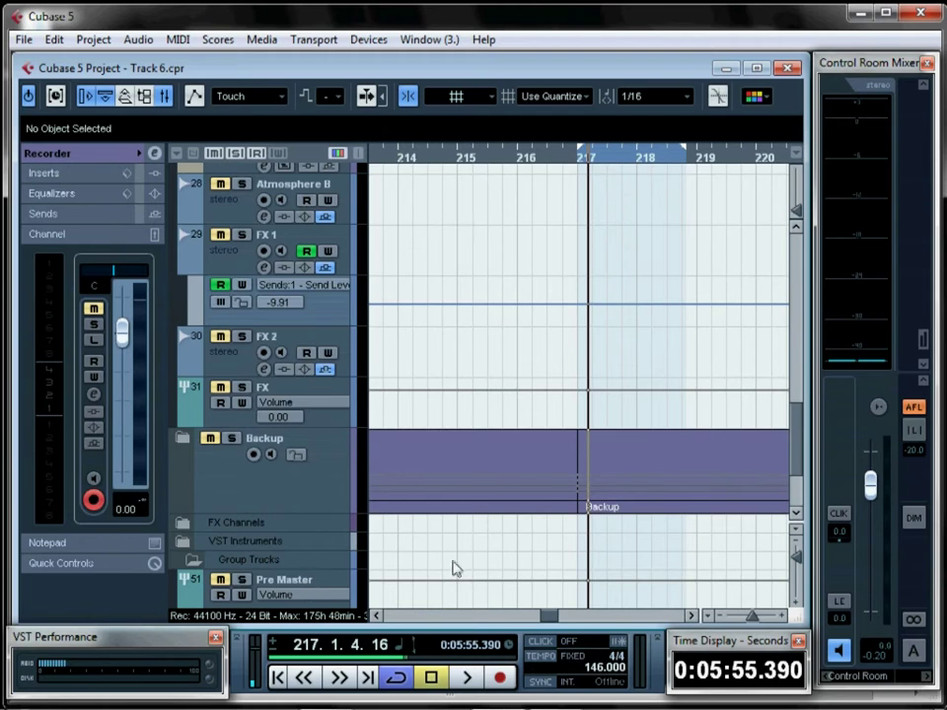
scroll(456, 560, "down", 3)
left_click_drag(333, 251, 358, 417)
left_click_drag(346, 286, 357, 567)
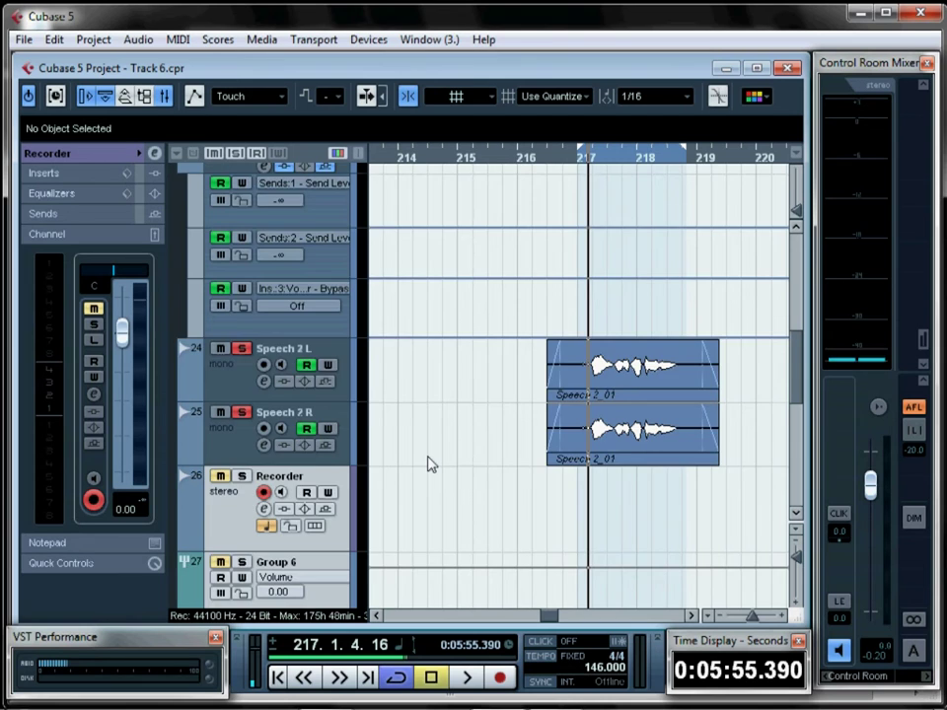
scroll(429, 463, "down", 10)
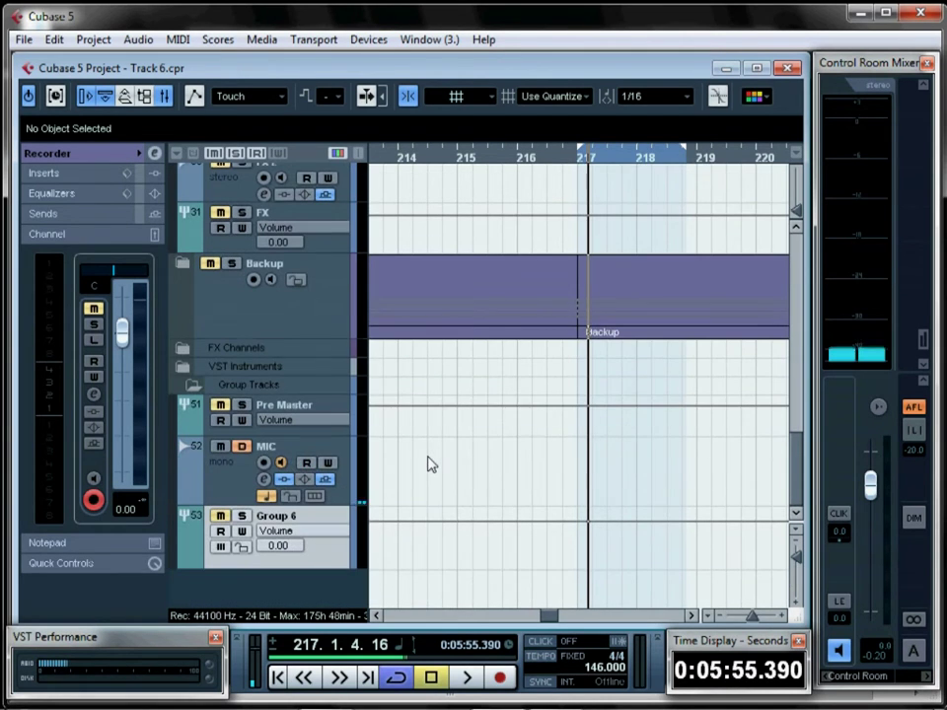
left_click_drag(317, 565, 345, 221)
scroll(444, 345, "up", 4)
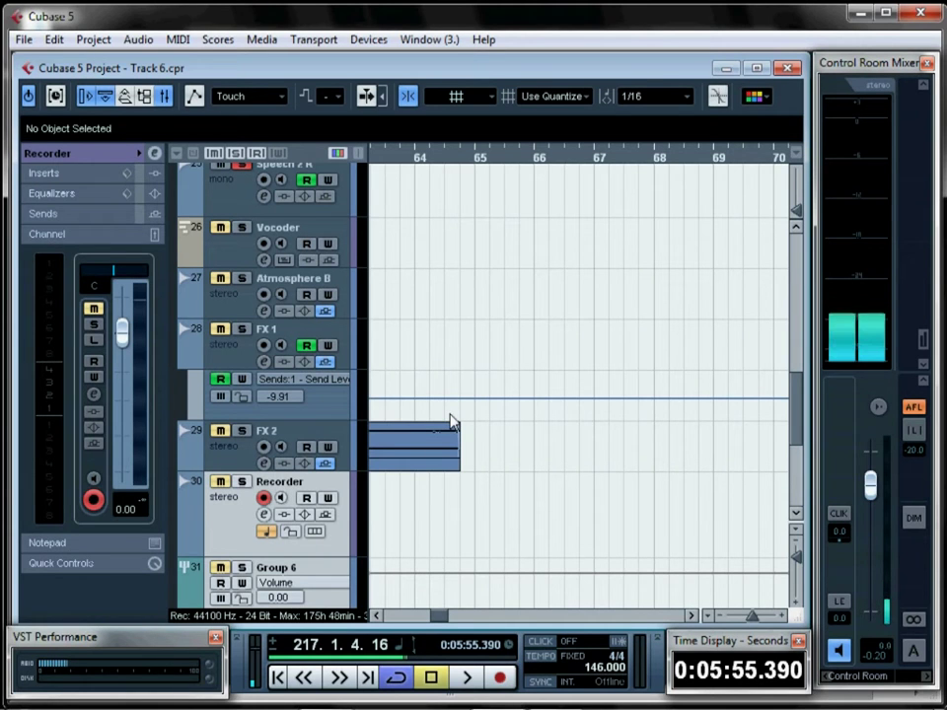
key("ctrl+z")
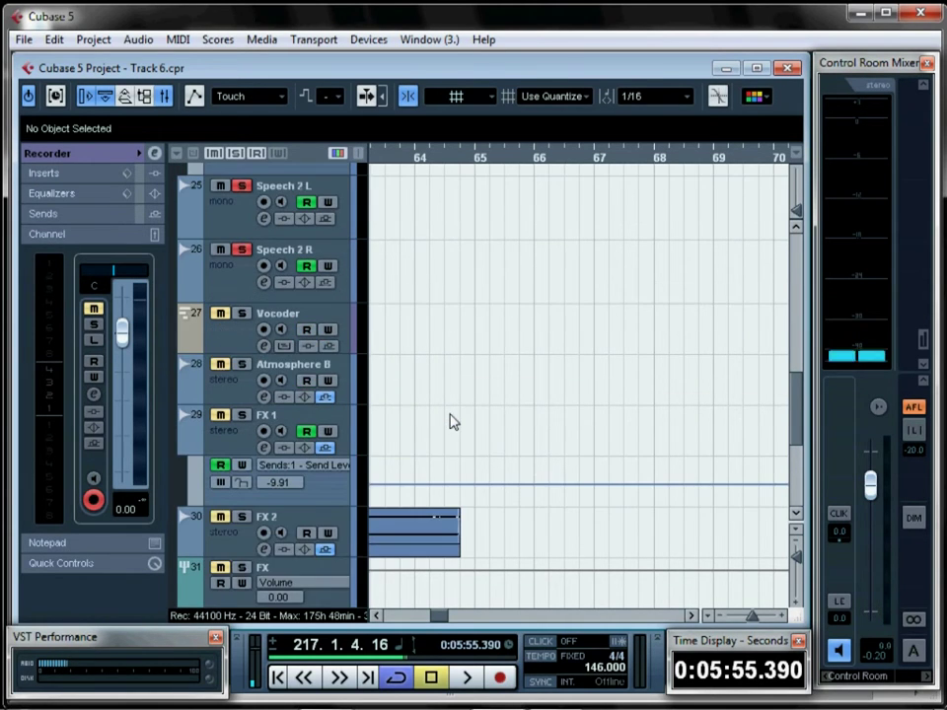
Move the new group track out of the Group Tracks folder and place it directly below the Speech 2 R track
scroll(449, 421, "down", 5)
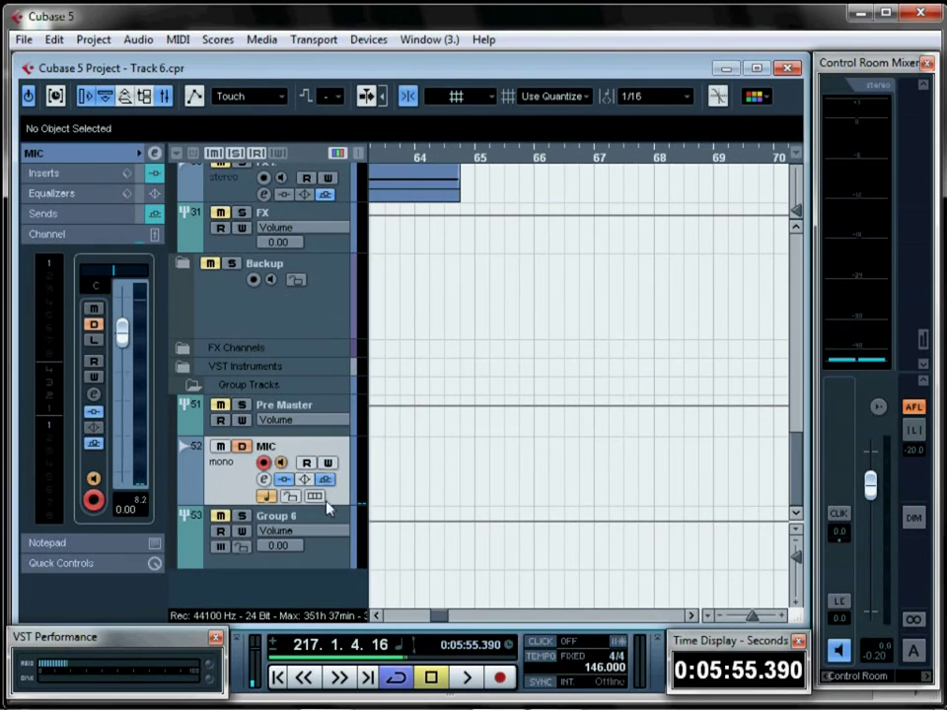
left_click_drag(330, 517, 334, 225)
scroll(453, 355, "up", 4)
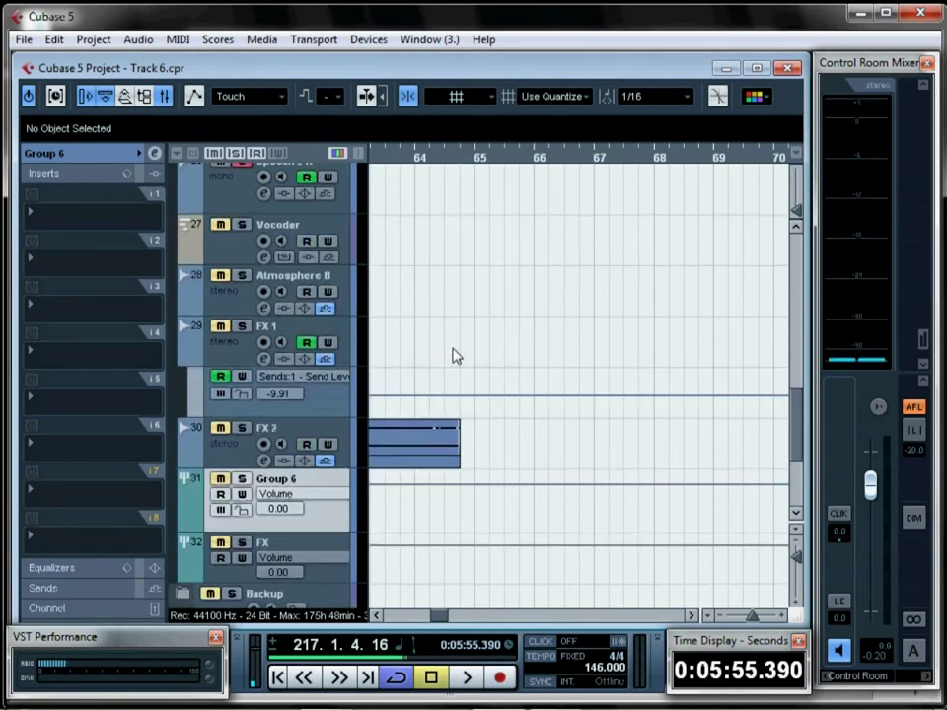
left_click_drag(327, 574, 336, 312)
scroll(464, 378, "up", 4)
scroll(444, 404, "down", 3)
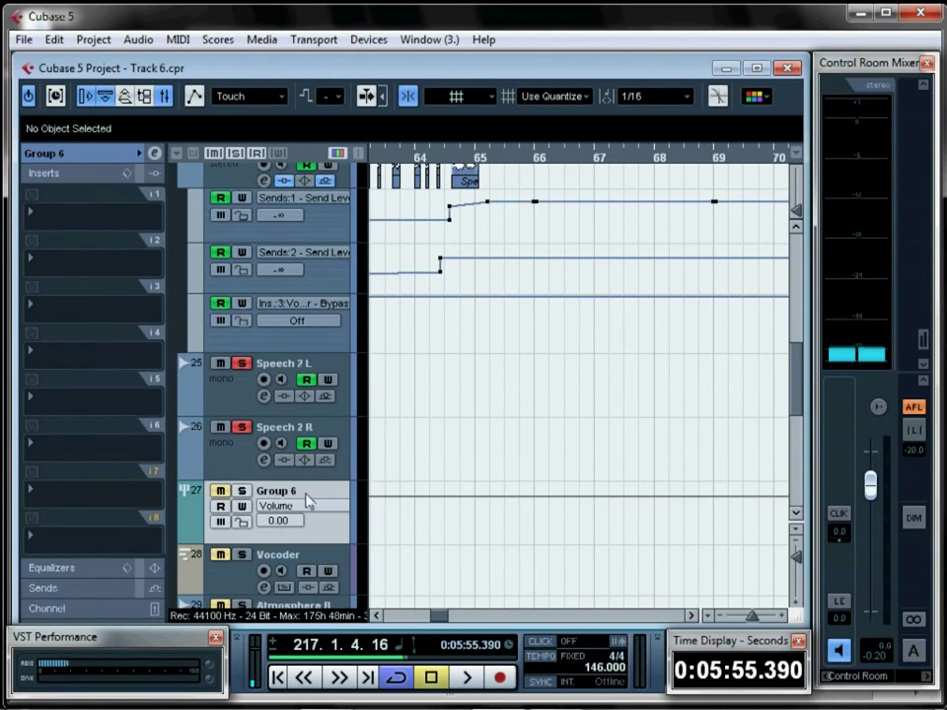
Rename the new group track as Speech 2
double_click(282, 431)
key("ctrl+c")
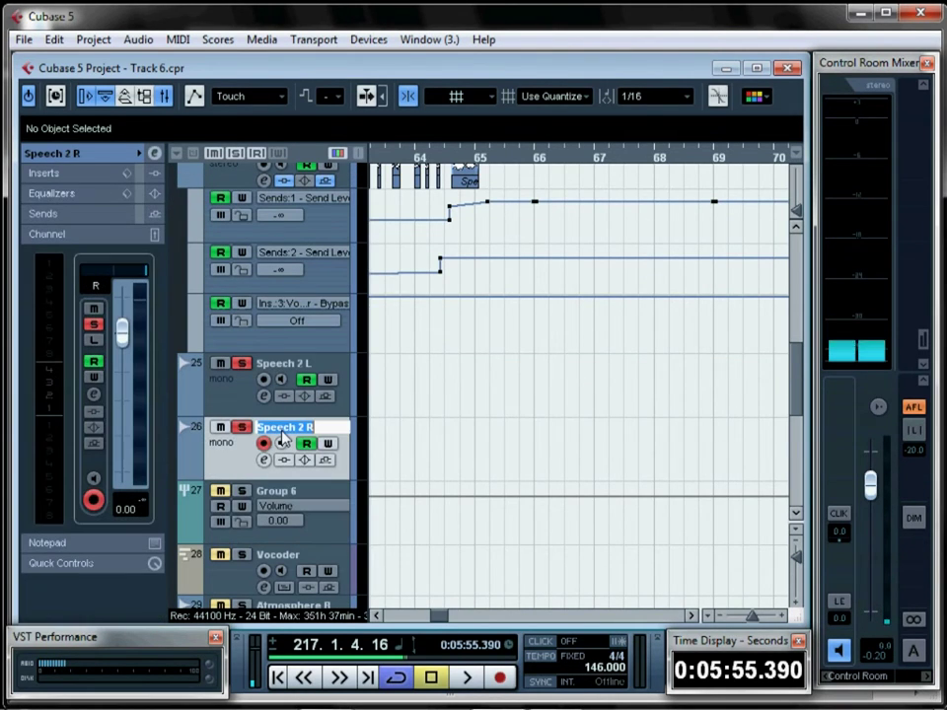
double_click(296, 493)
key("ctrl+v")
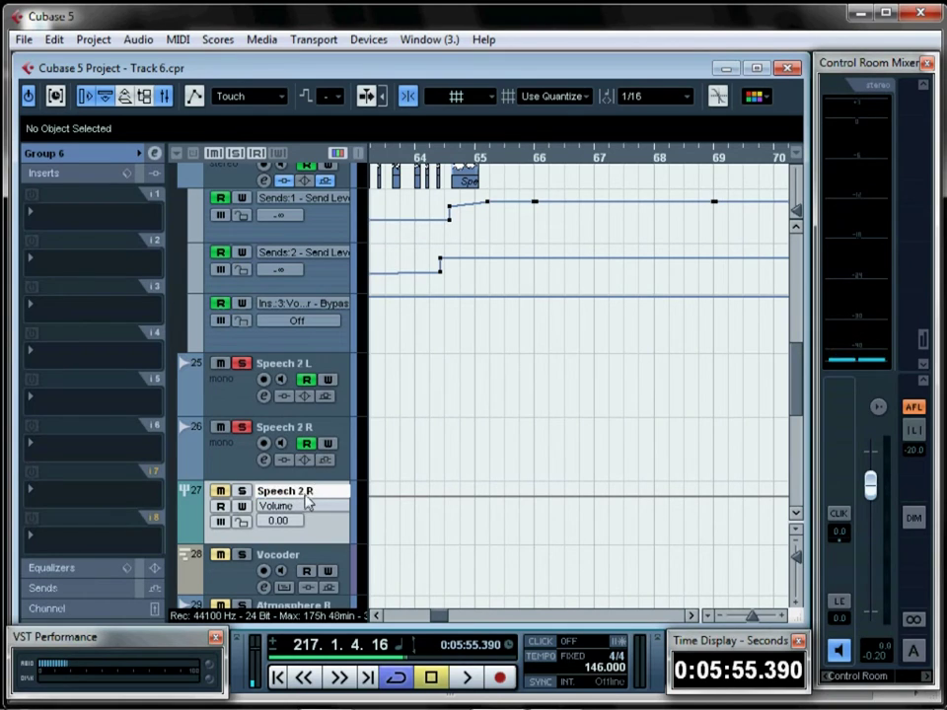
key("Return")
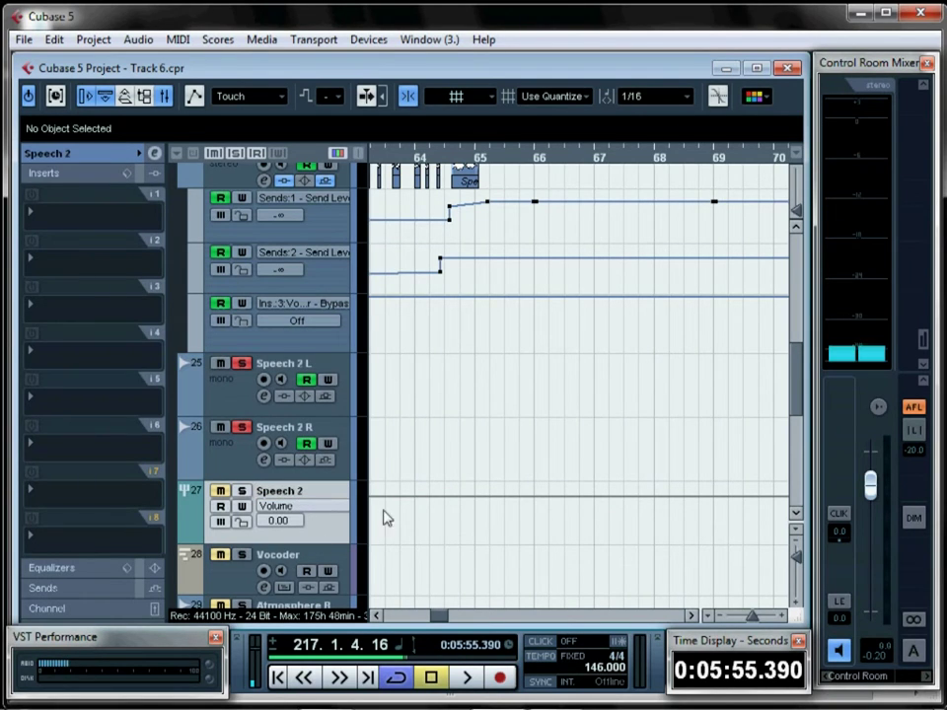
Route the output of the Speech 2 L track to the Speech 2 group
left_click(326, 377)
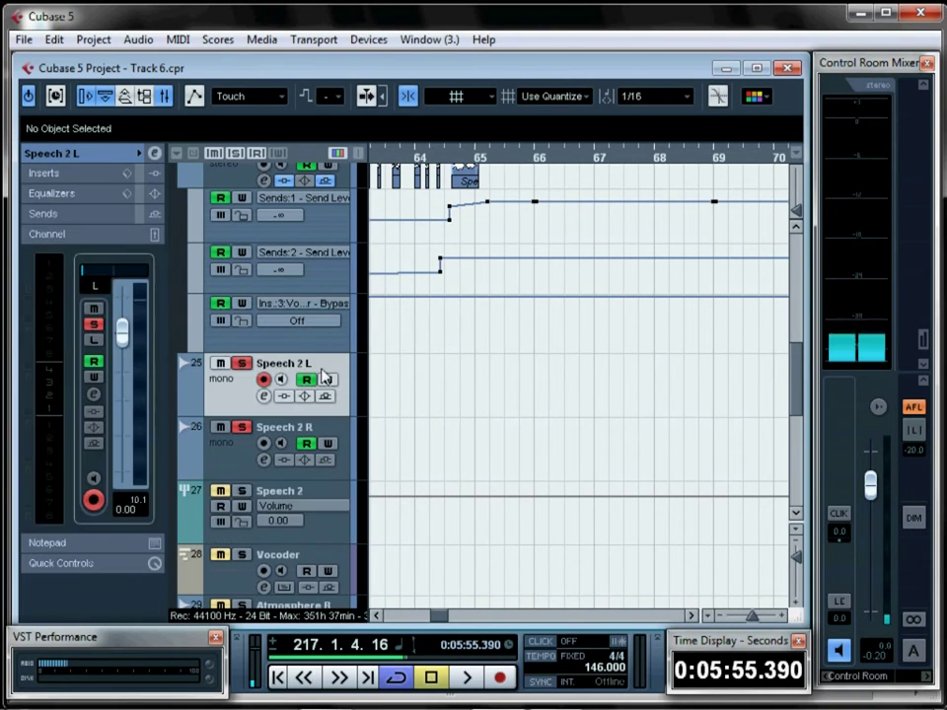
left_click(50, 153)
left_click(79, 314)
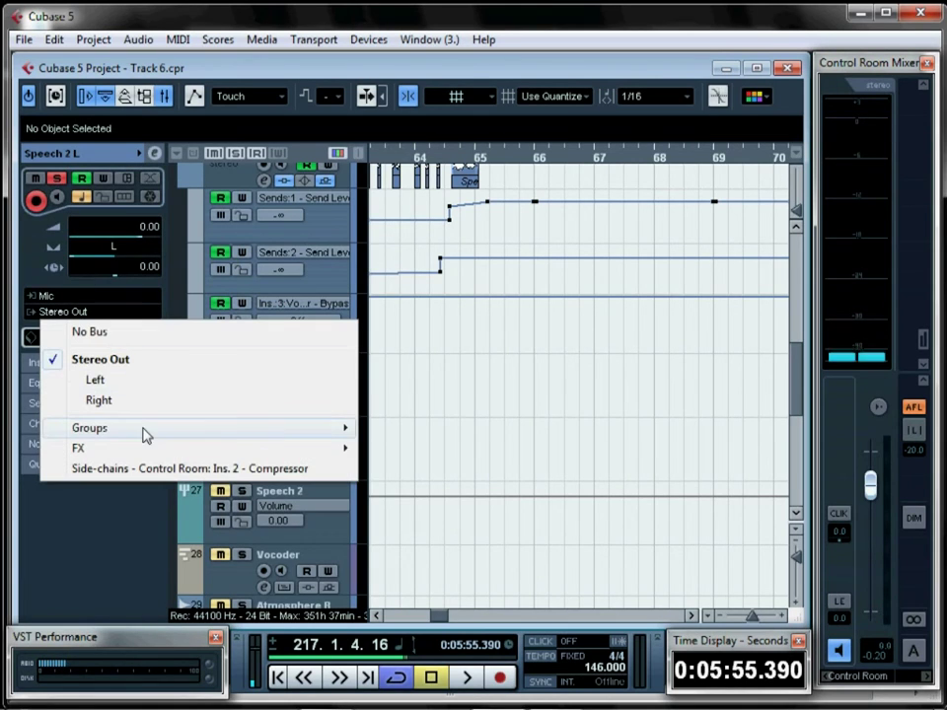
mouse_move(152, 430)
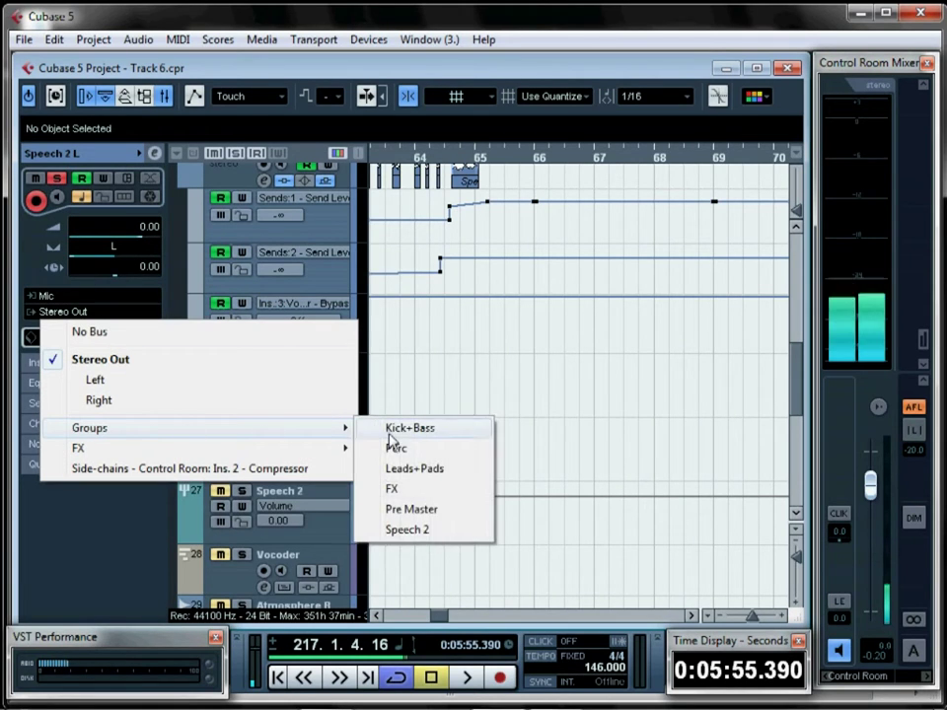
left_click(433, 533)
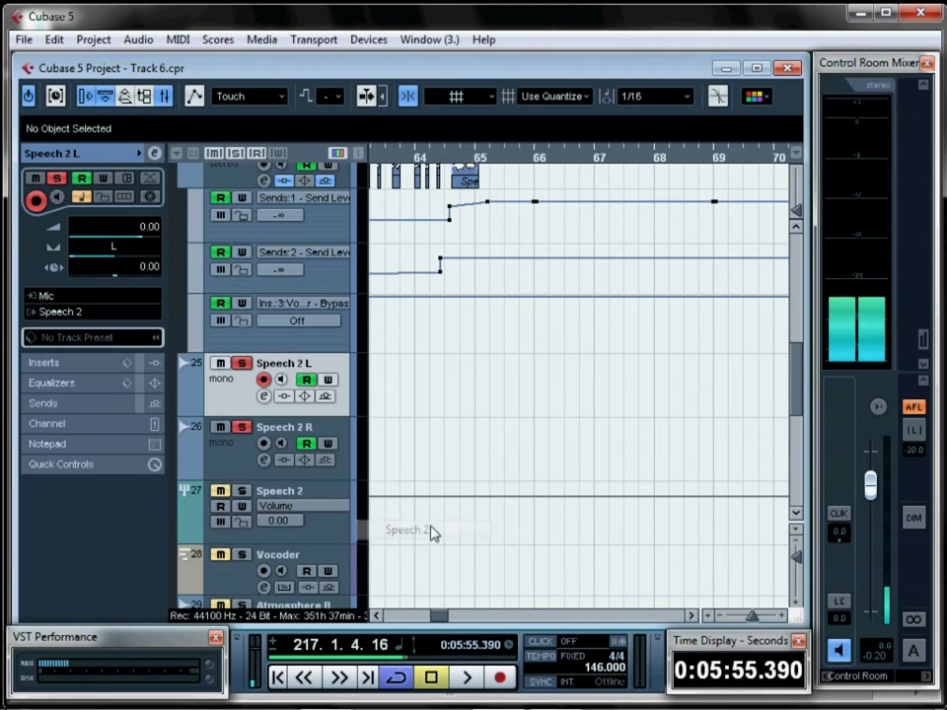
Route the output of the Speech 2 R track to the Speech 2 group
left_click(277, 442)
left_click(93, 312)
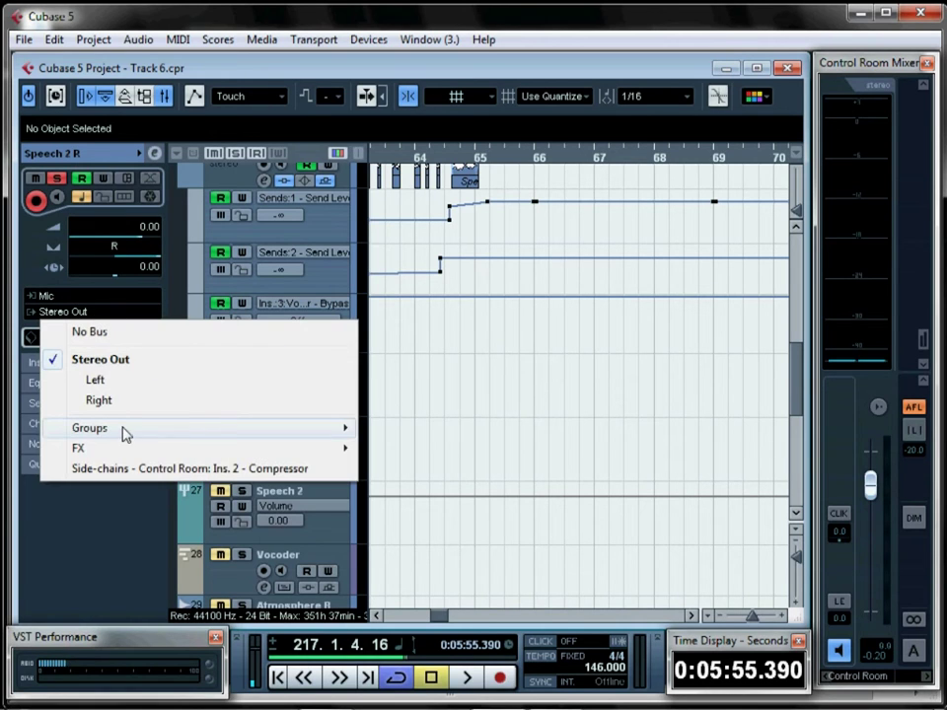
mouse_move(316, 433)
left_click(443, 532)
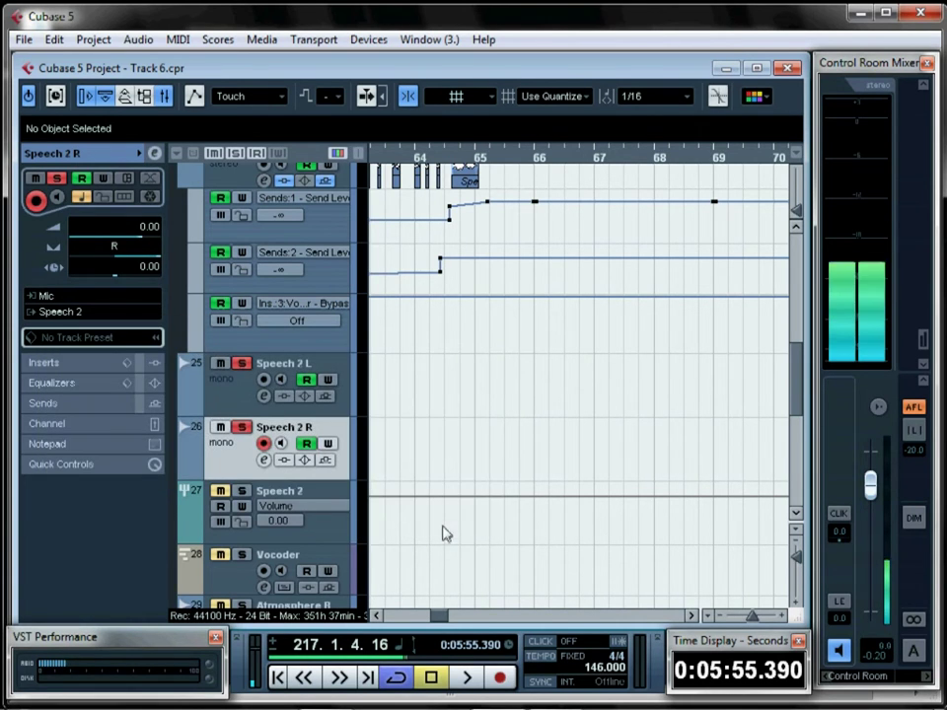
Solo the Speech 2 group track and play the two speech clips around bar 217
left_click(235, 497)
key("space")
key("space")
key("f")
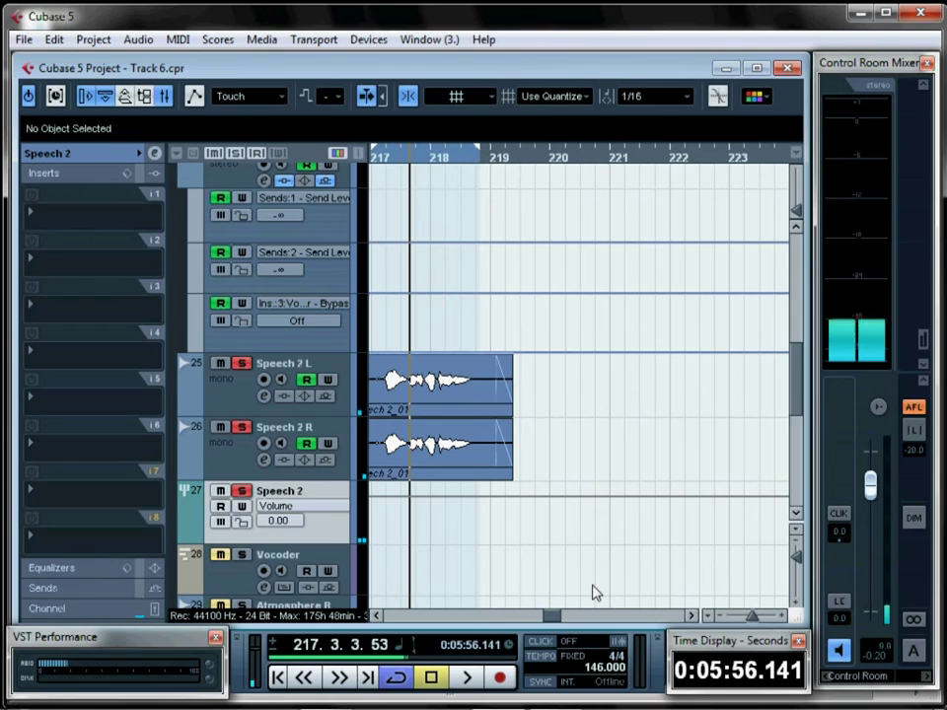
key("f")
left_click(374, 616)
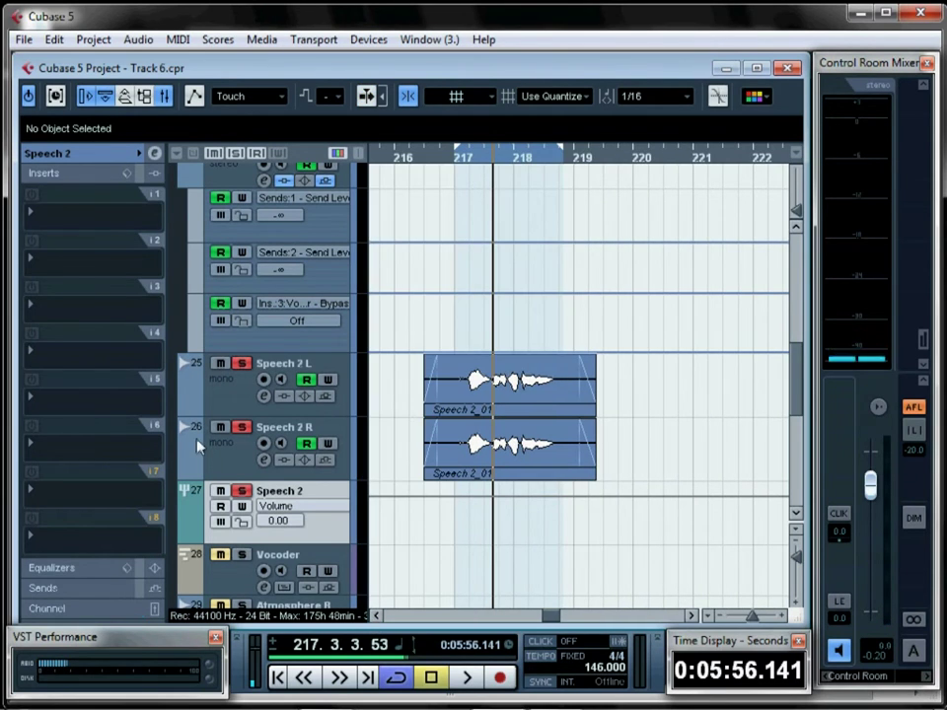
Set the track delay of Speech 2 R to 25 and play the clips from bar 217 to hear it
left_click(230, 468)
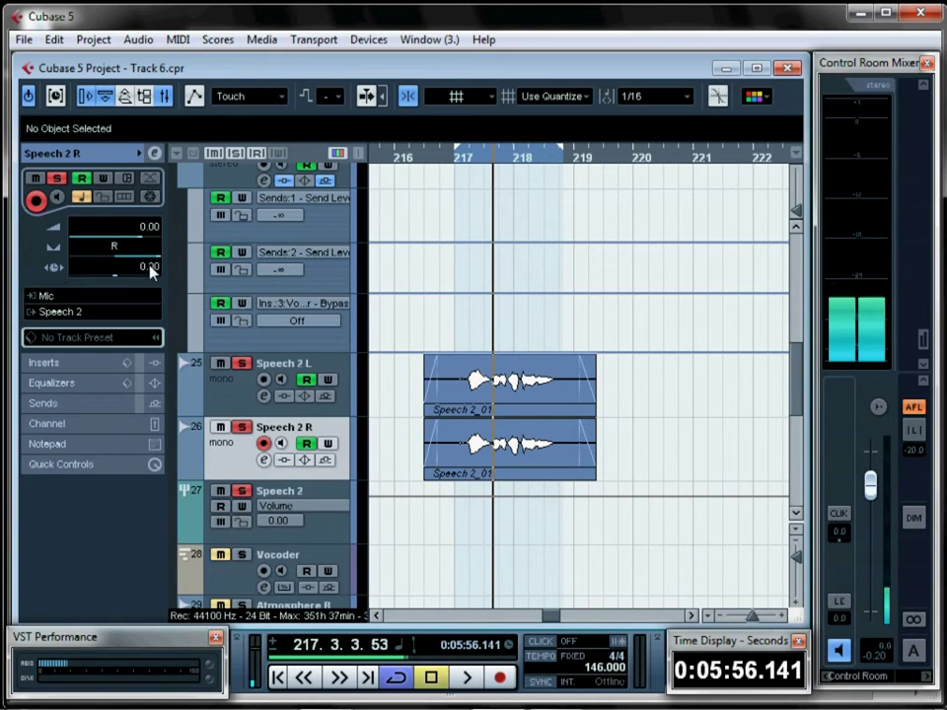
type("25")
key("Return")
left_click(446, 163)
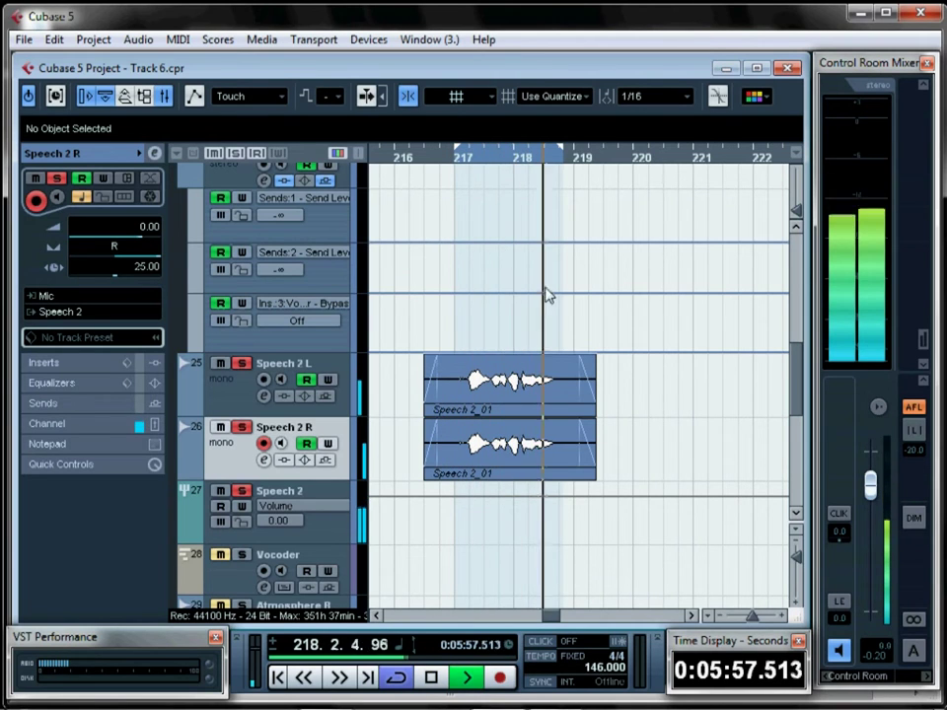
key("space")
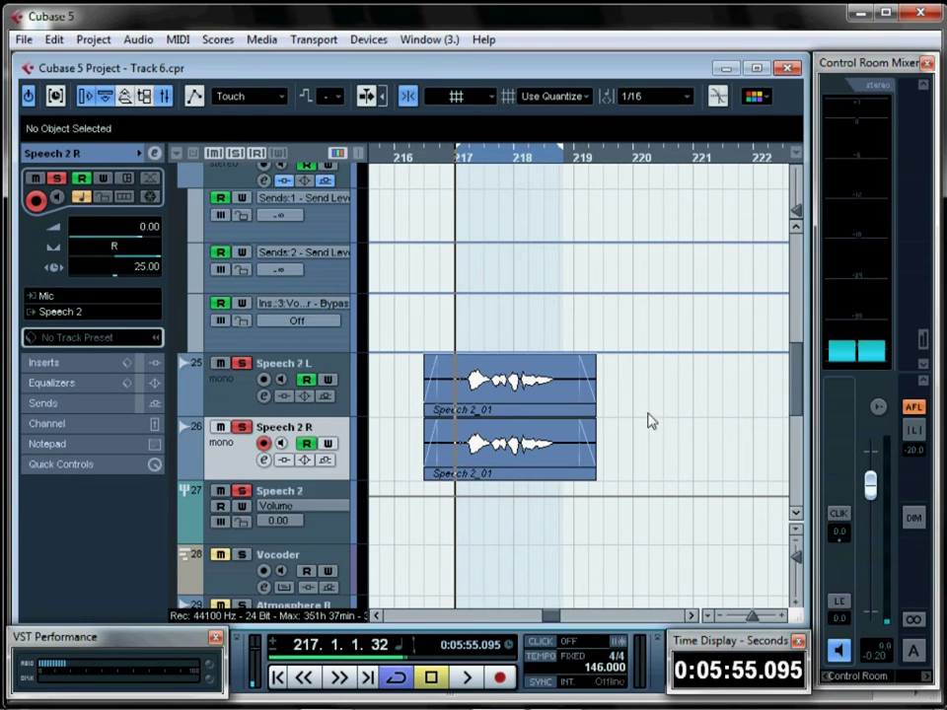
Select the Speech 2 group track and play the doubled speech from bar 213
left_click_drag(753, 616, 750, 616)
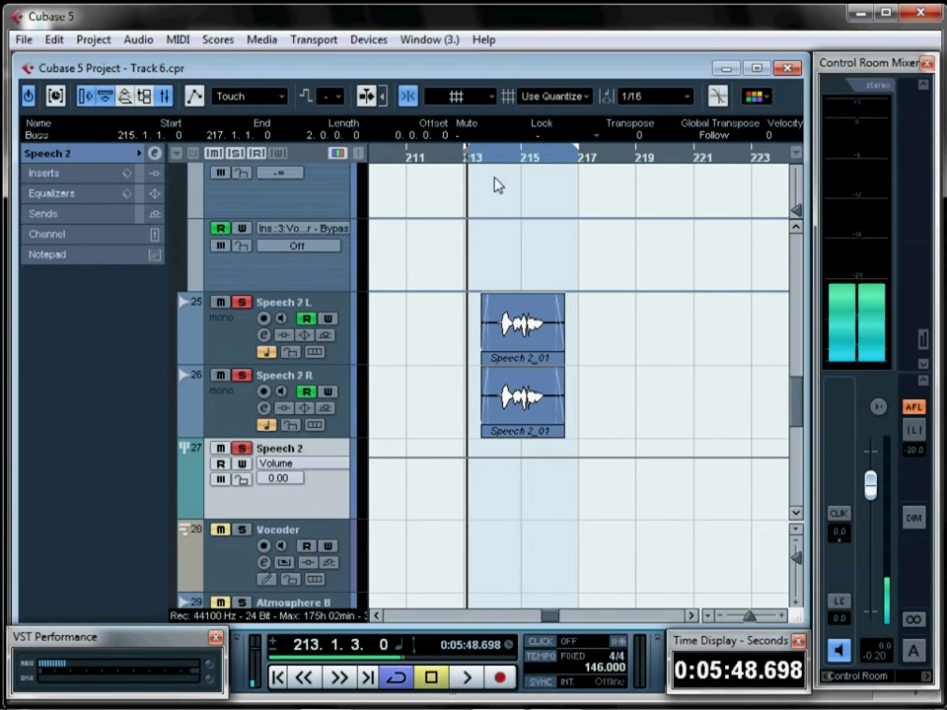
left_click(239, 357)
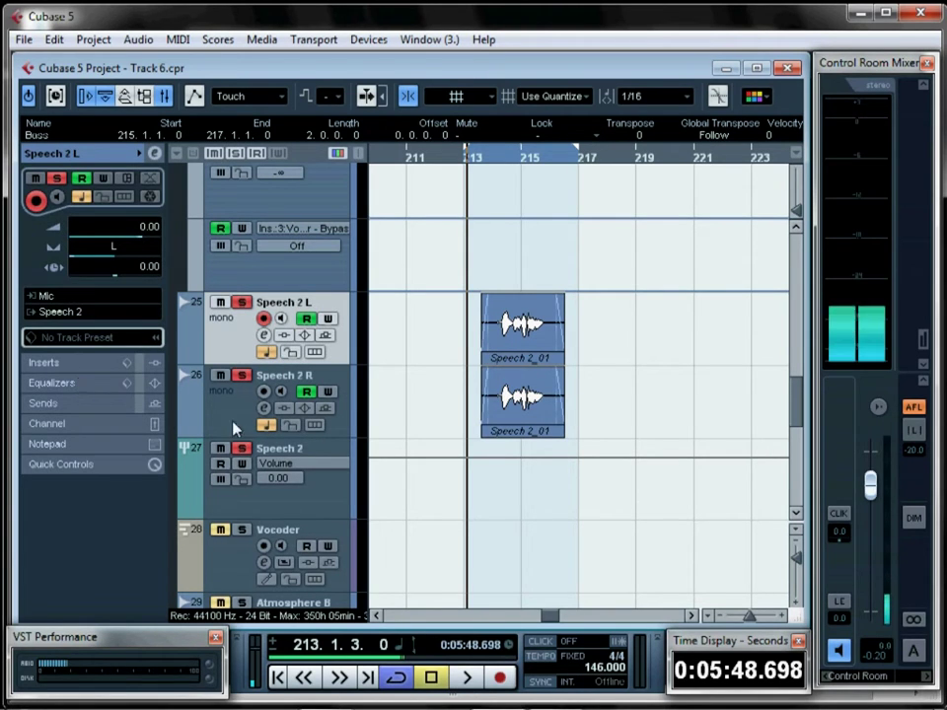
left_click(296, 488)
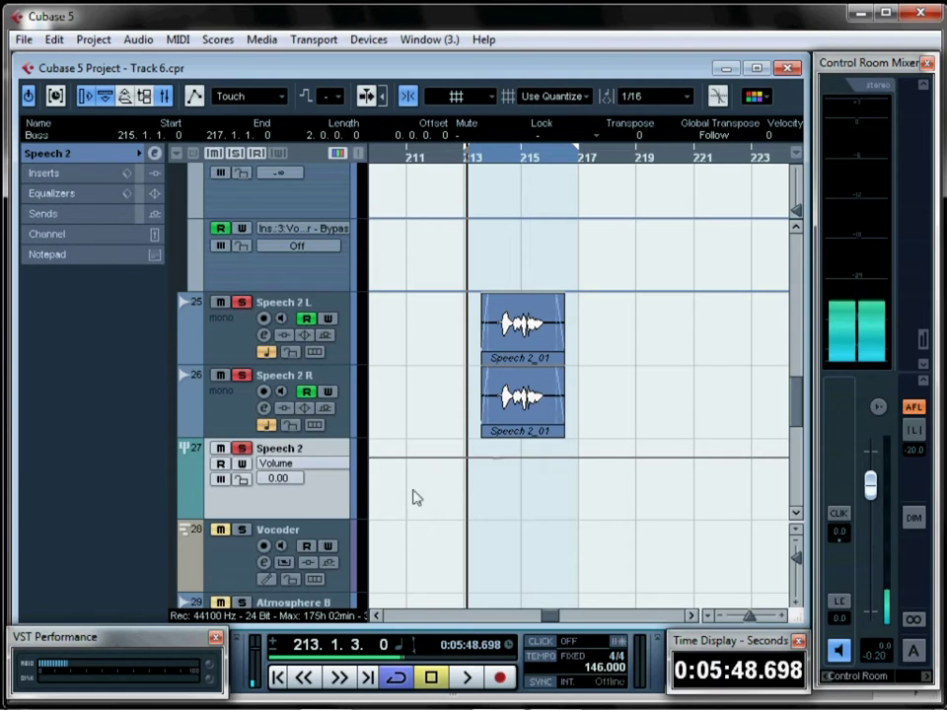
key("space")
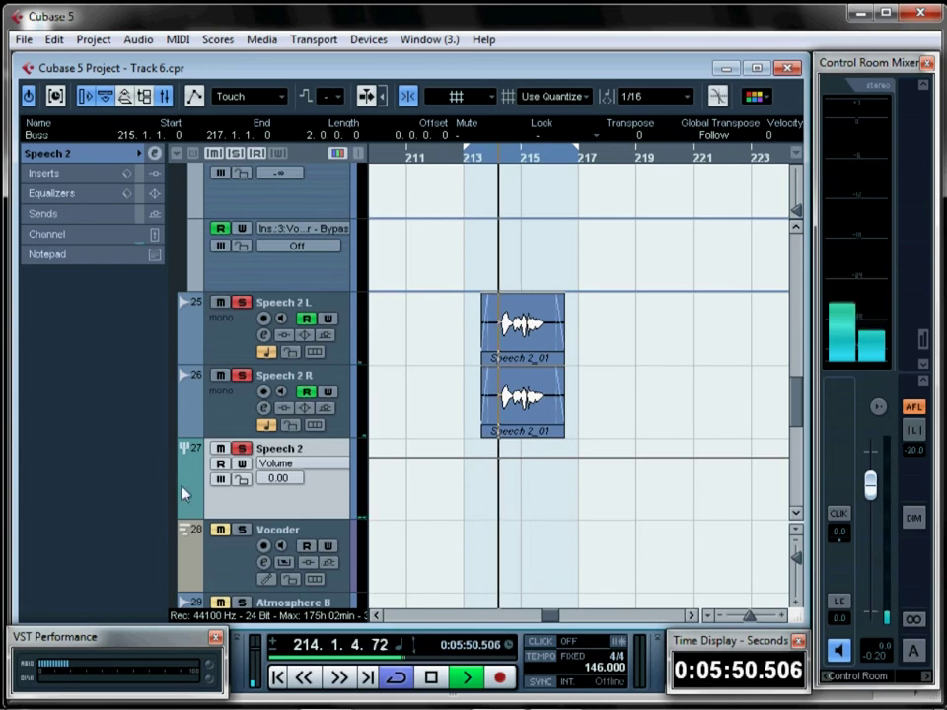
Assign Reverb to the first send of the Speech 2 group track and activate the send
left_click(73, 175)
left_click(75, 177)
left_click(81, 214)
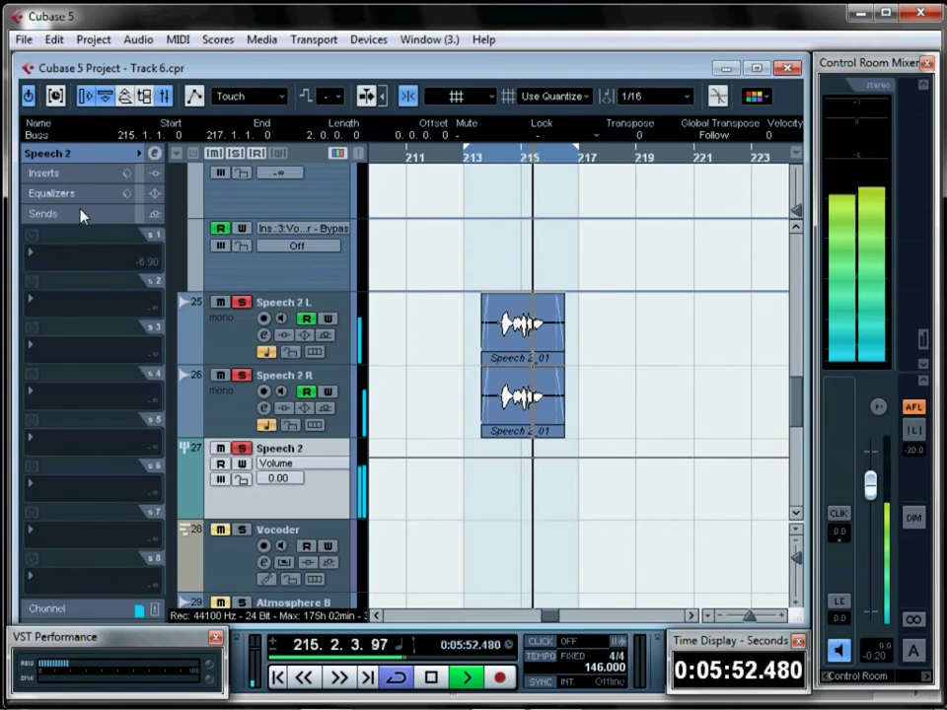
left_click(80, 261)
left_click(105, 325)
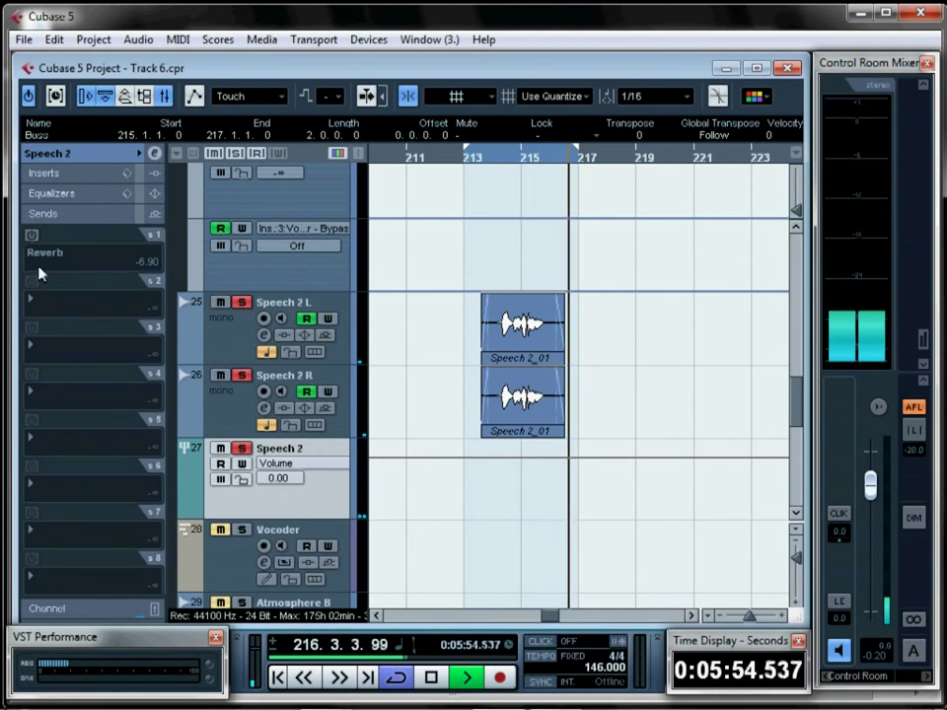
left_click(31, 235)
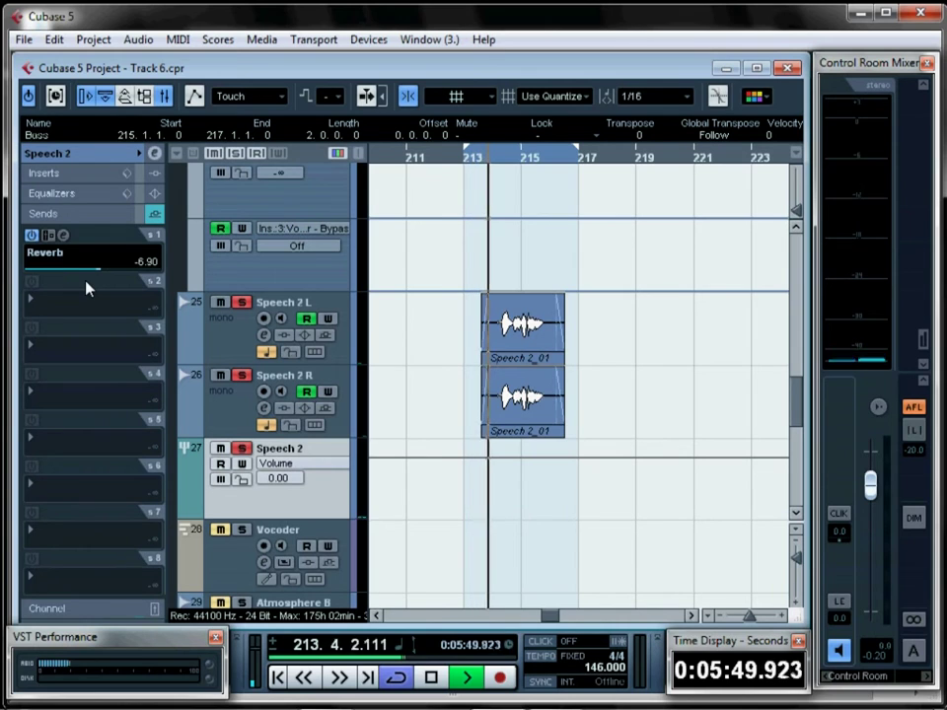
Try the group's Reverb send level at 1.08 during playback, then lower it to -9.84
left_click_drag(88, 279, 128, 286)
key("space")
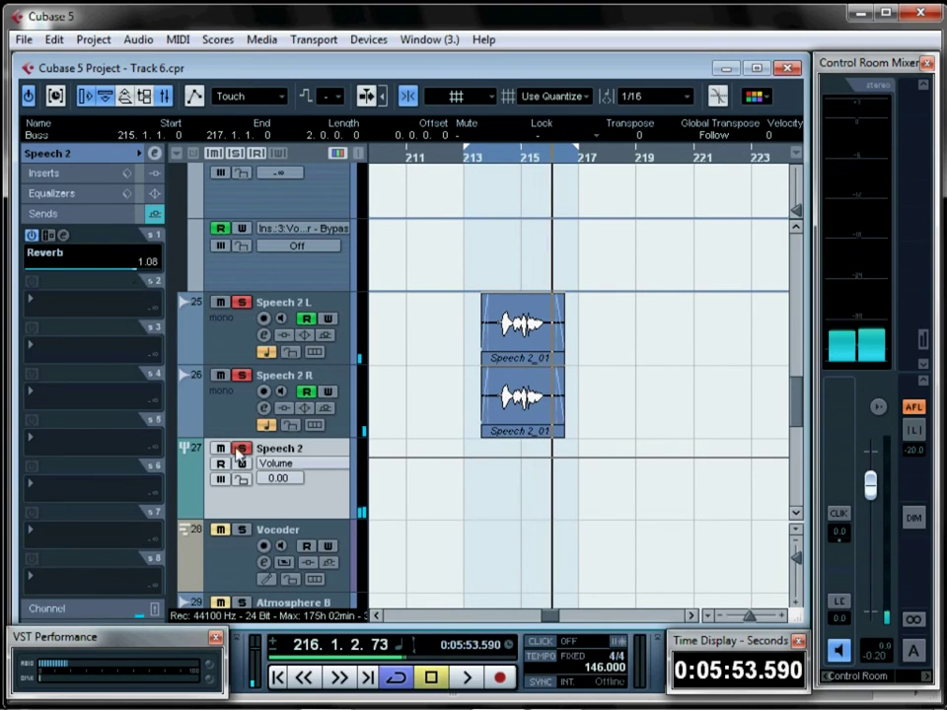
key("space")
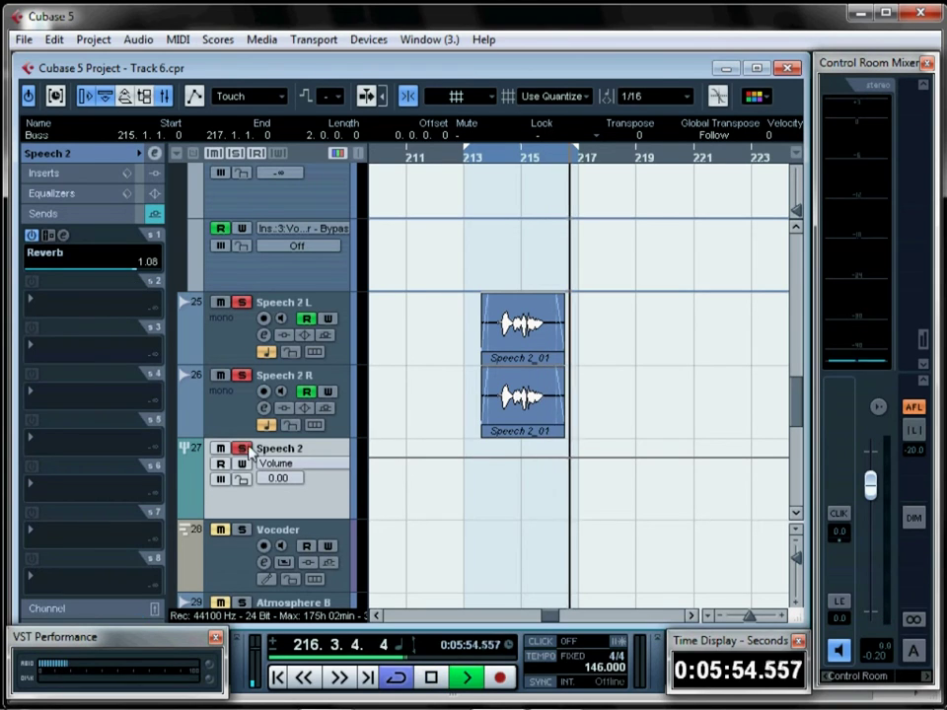
left_click(87, 270)
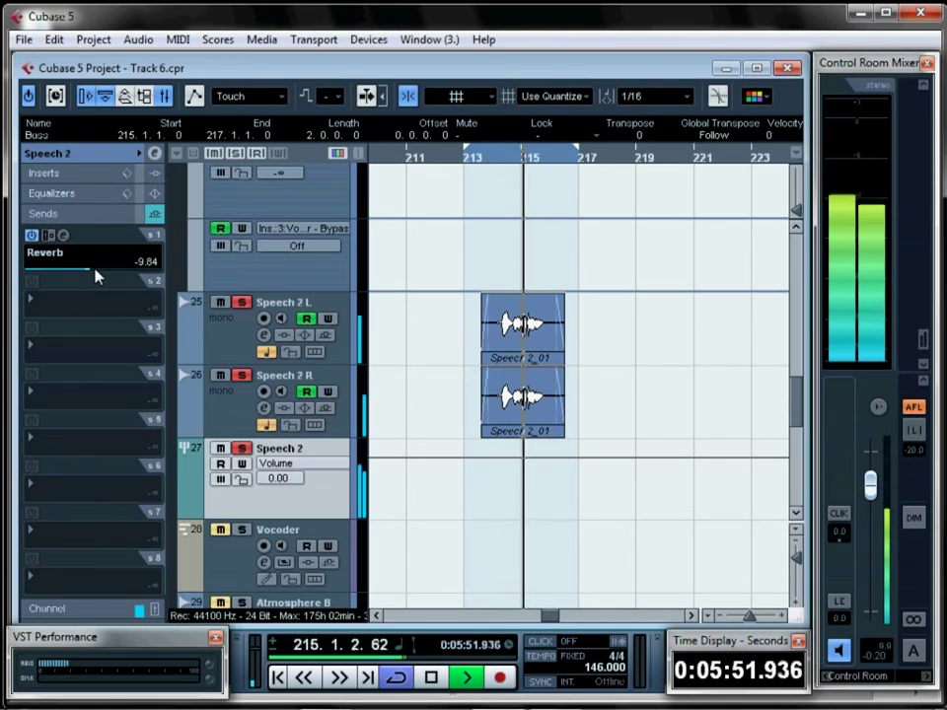
key("space")
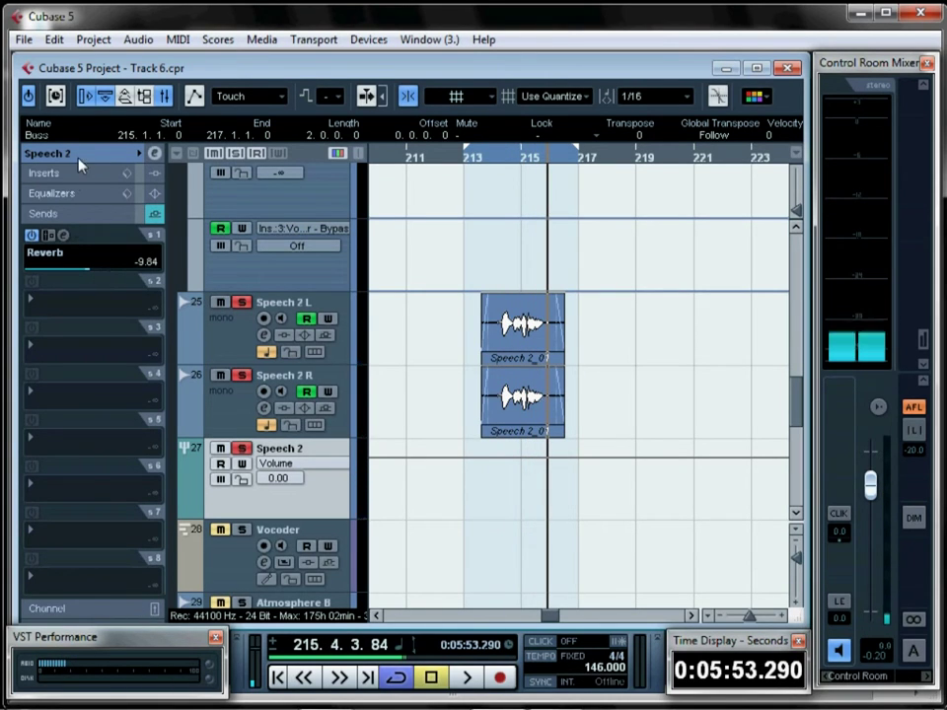
Load the StereoDelay effect in the first insert slot of the Speech 2 group track
left_click(72, 177)
left_click(82, 228)
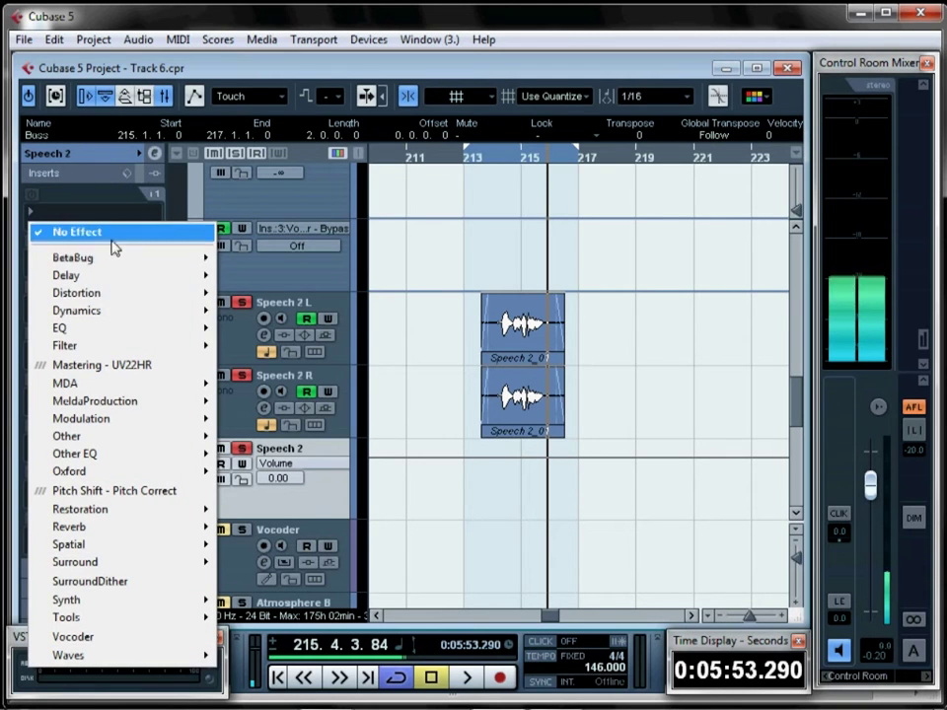
mouse_move(92, 277)
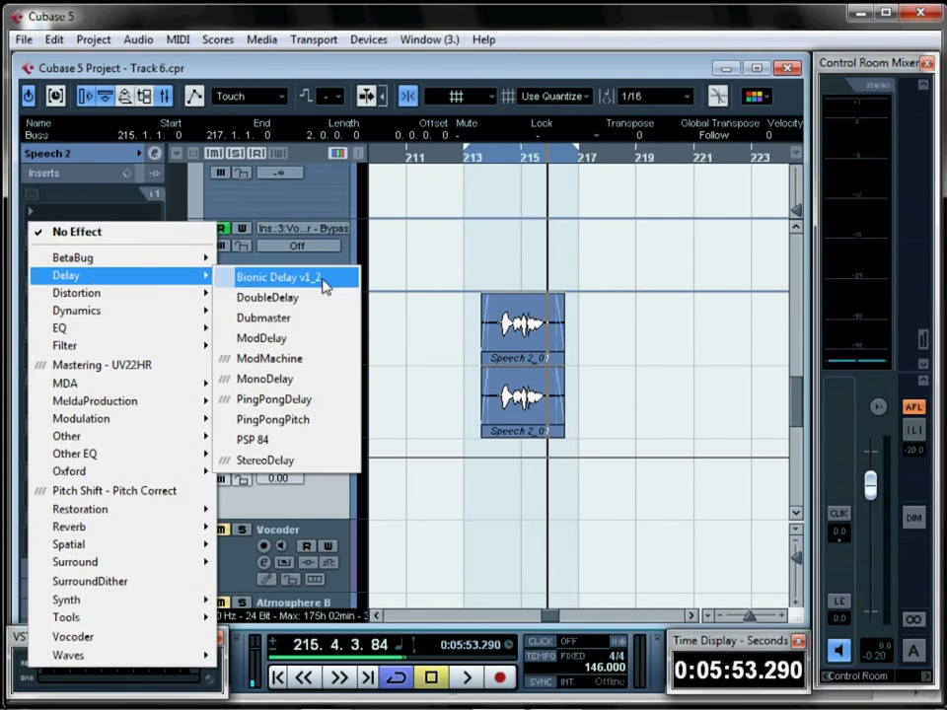
left_click(296, 460)
left_click_drag(456, 430, 434, 356)
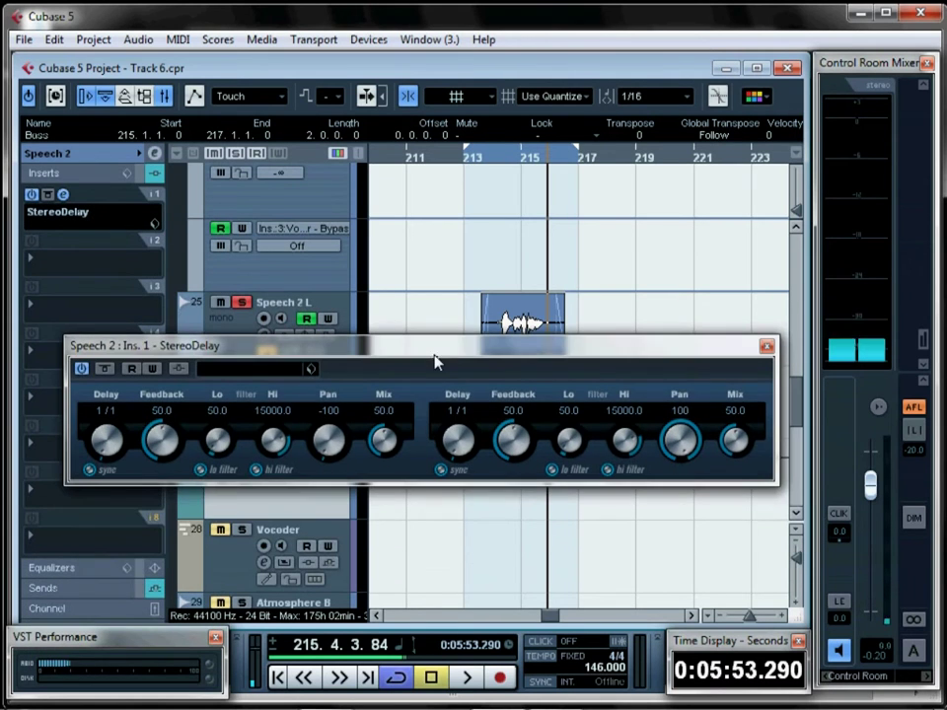
Set StereoDelay's first delay to 1/4 and second to 1/8, then audition the speech from bar 213 and close the effect window
left_click(447, 443)
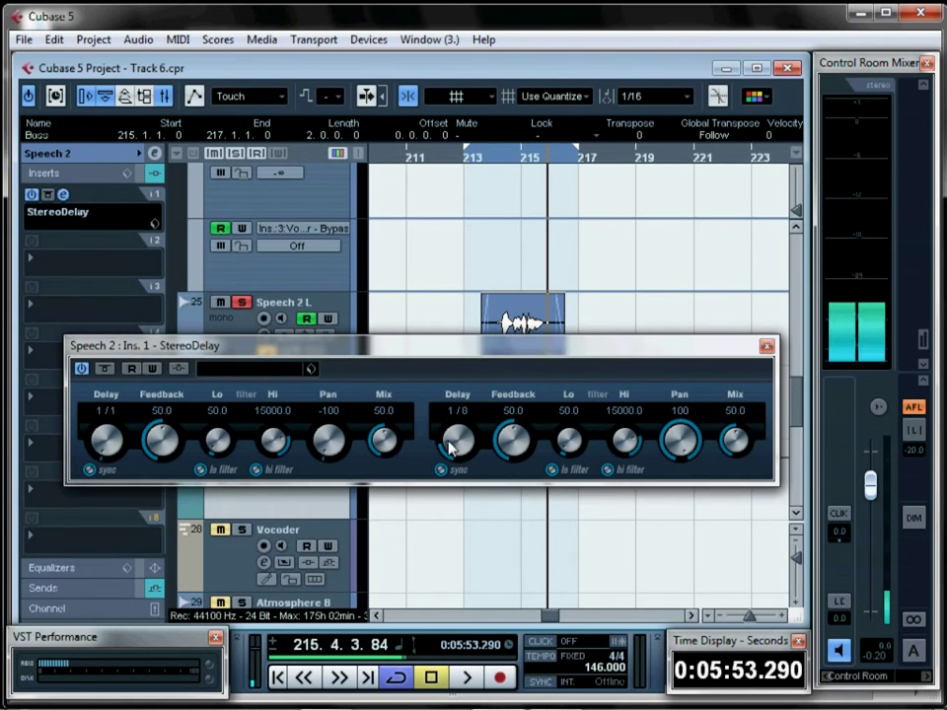
left_click(119, 454)
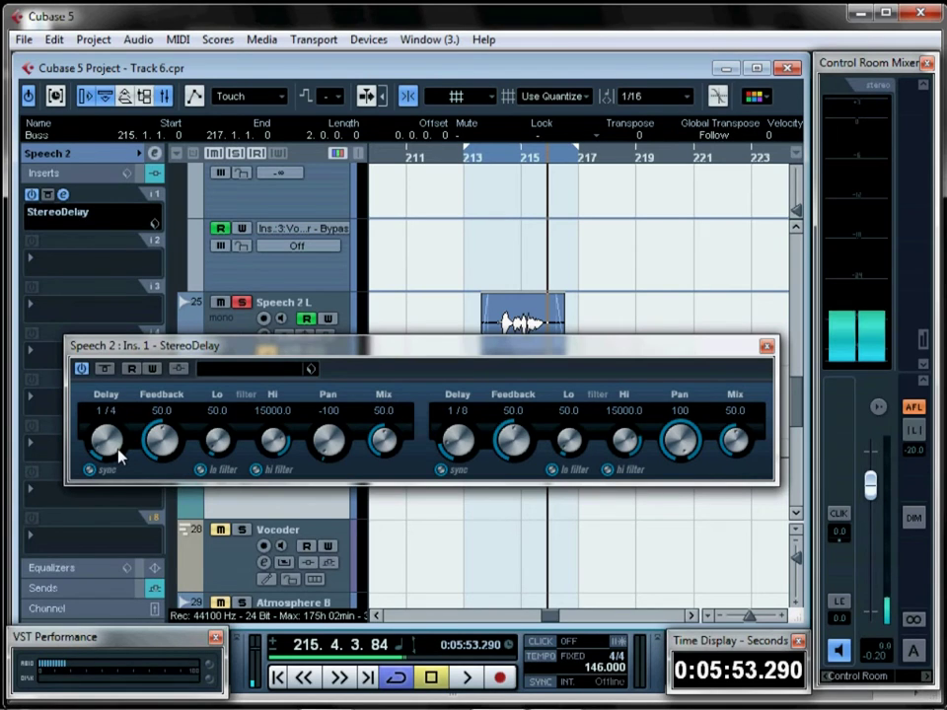
left_click(487, 178)
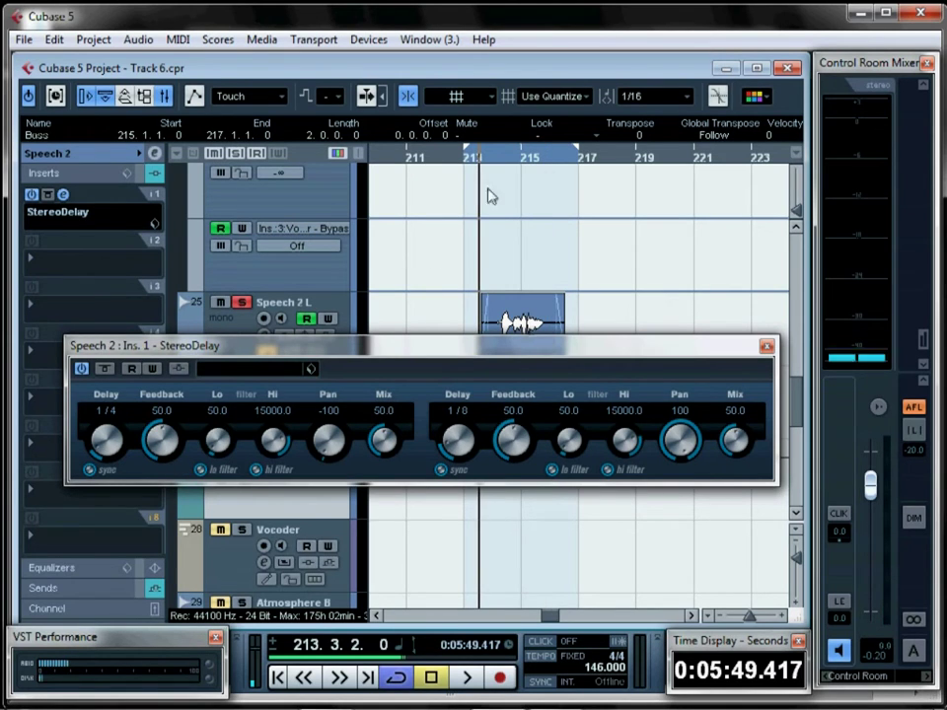
key("space")
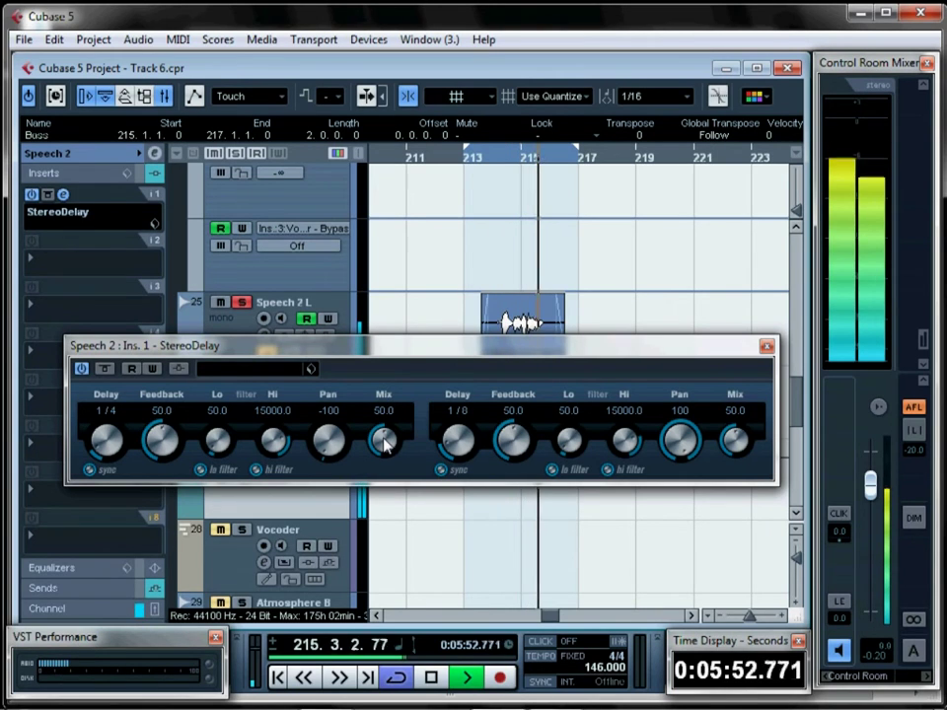
key("space")
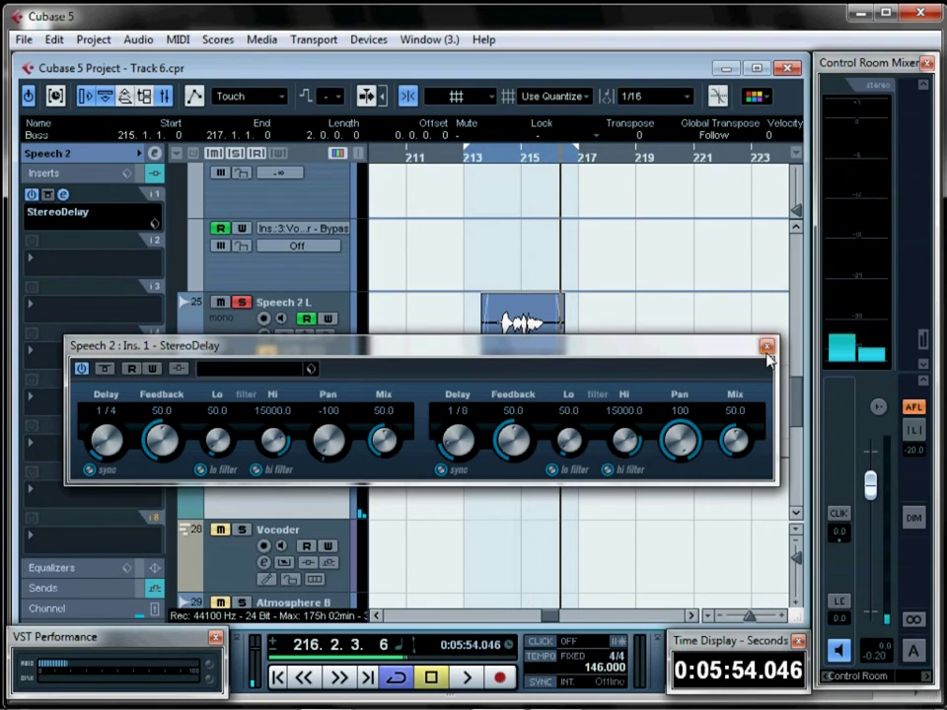
left_click(767, 347)
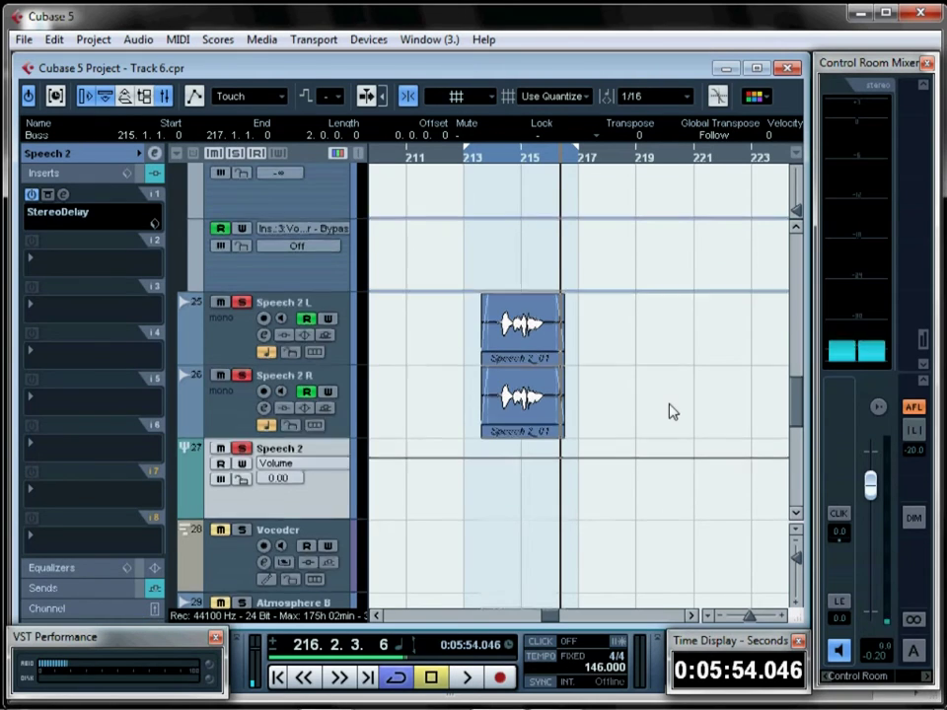
Turn off solo on the Speech 2 tracks and play the full mix from bar 215
scroll(669, 412, "up", 3)
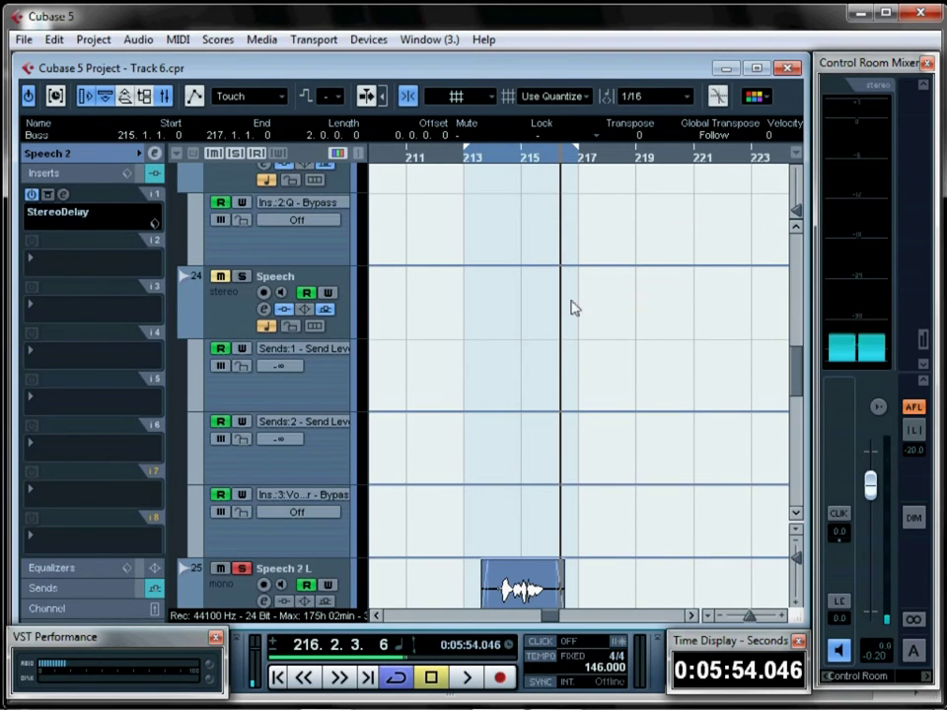
scroll(577, 314, "up", 8)
scroll(584, 339, "up", 3)
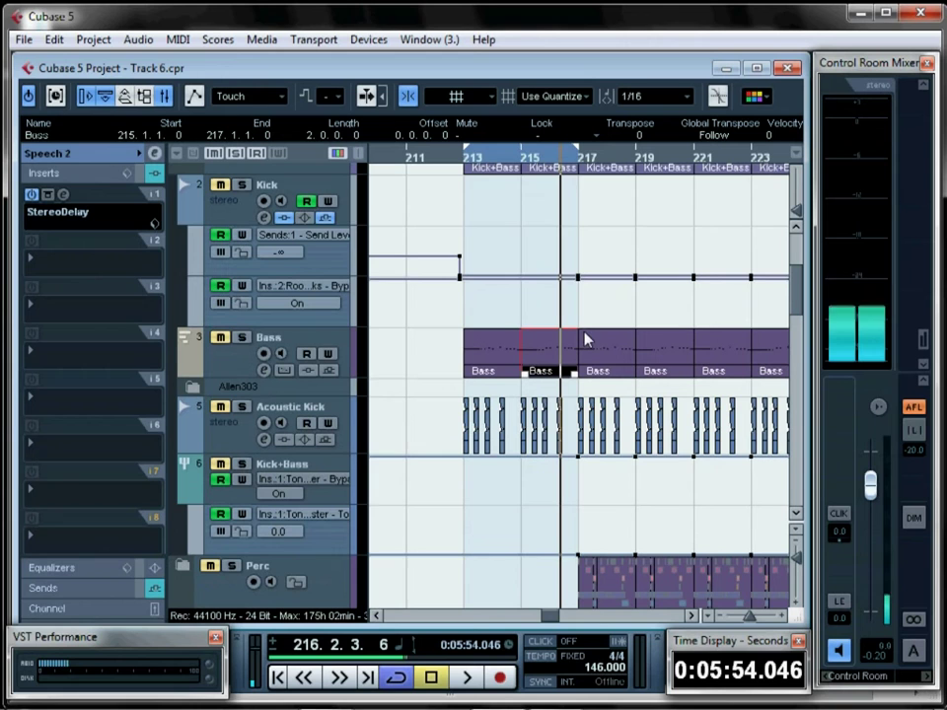
scroll(586, 357, "down", 3)
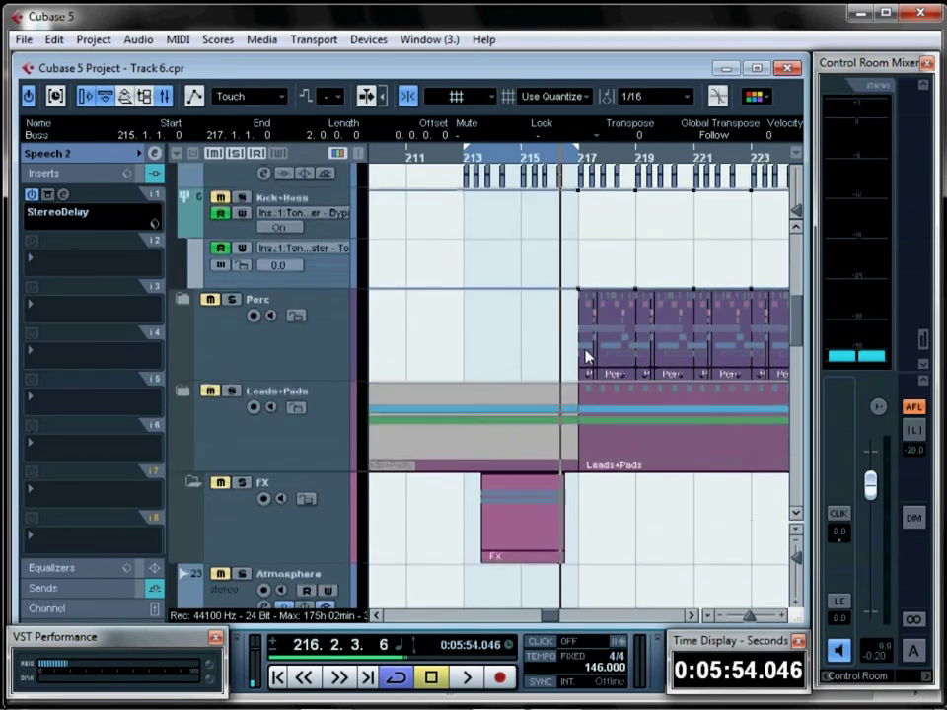
scroll(586, 357, "down", 12)
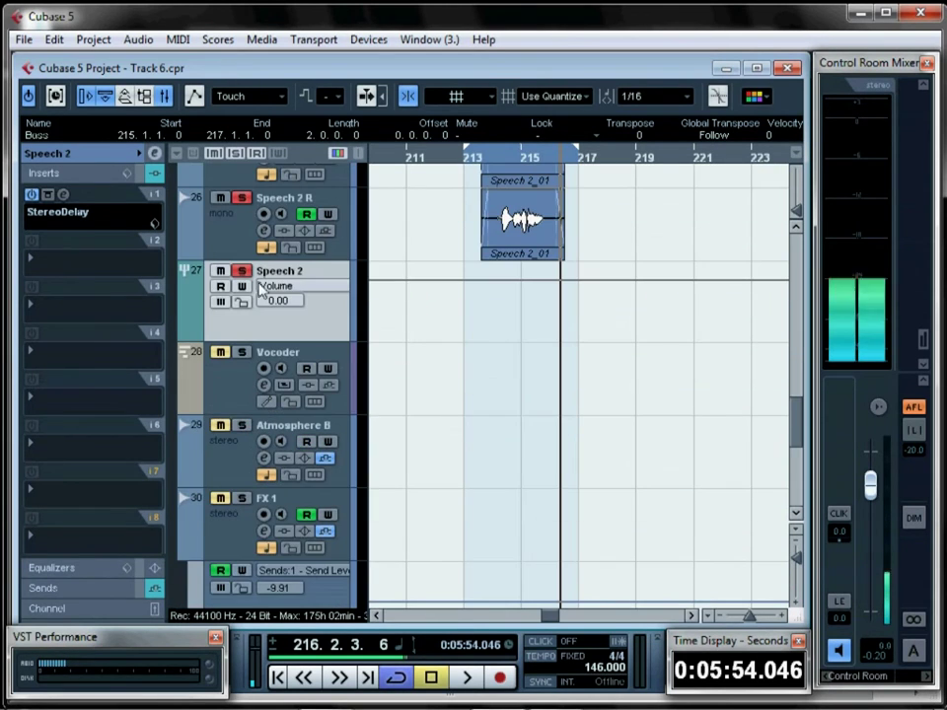
scroll(472, 357, "up", 4)
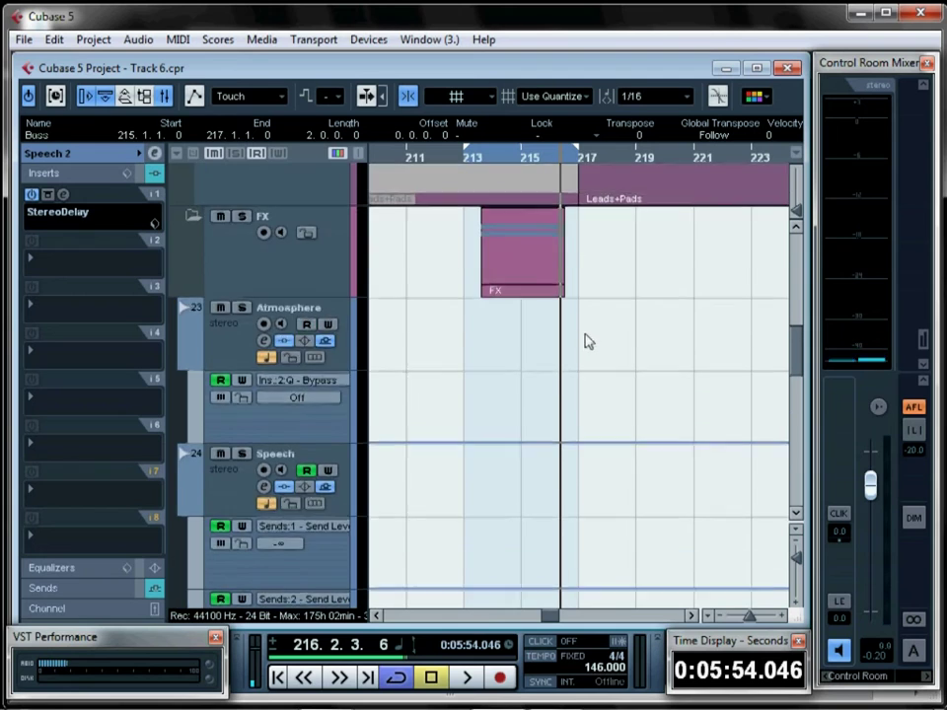
scroll(562, 318, "up", 4)
key("l")
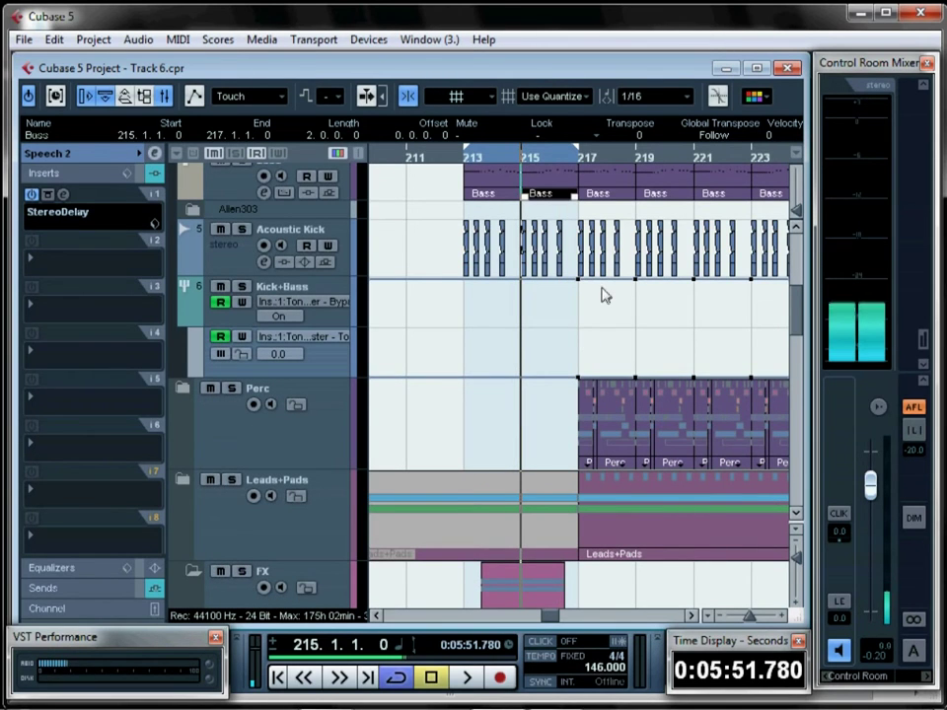
key("space")
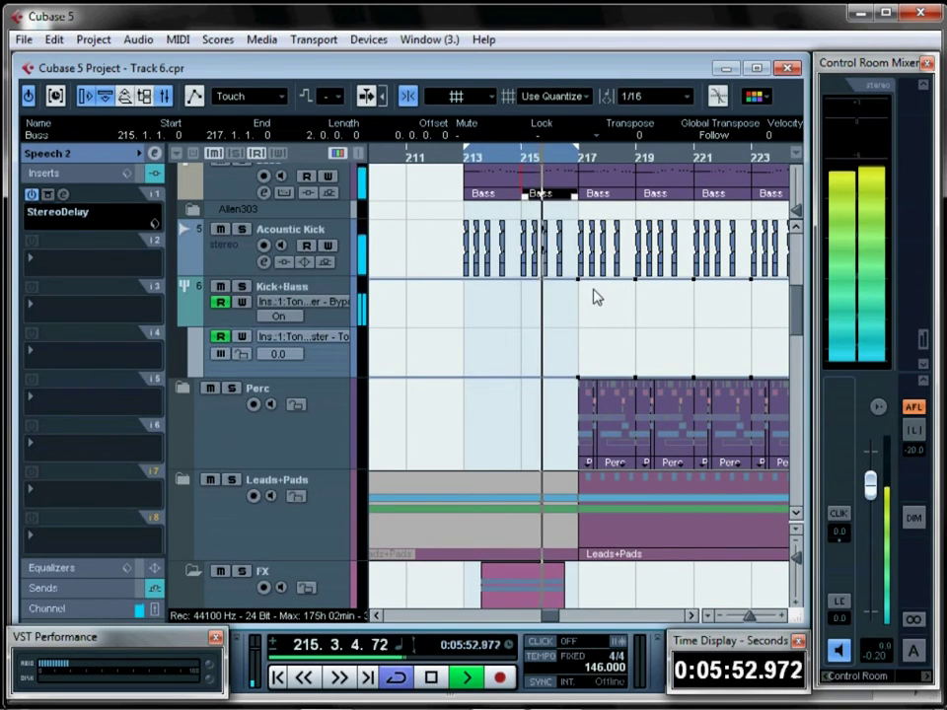
key("space")
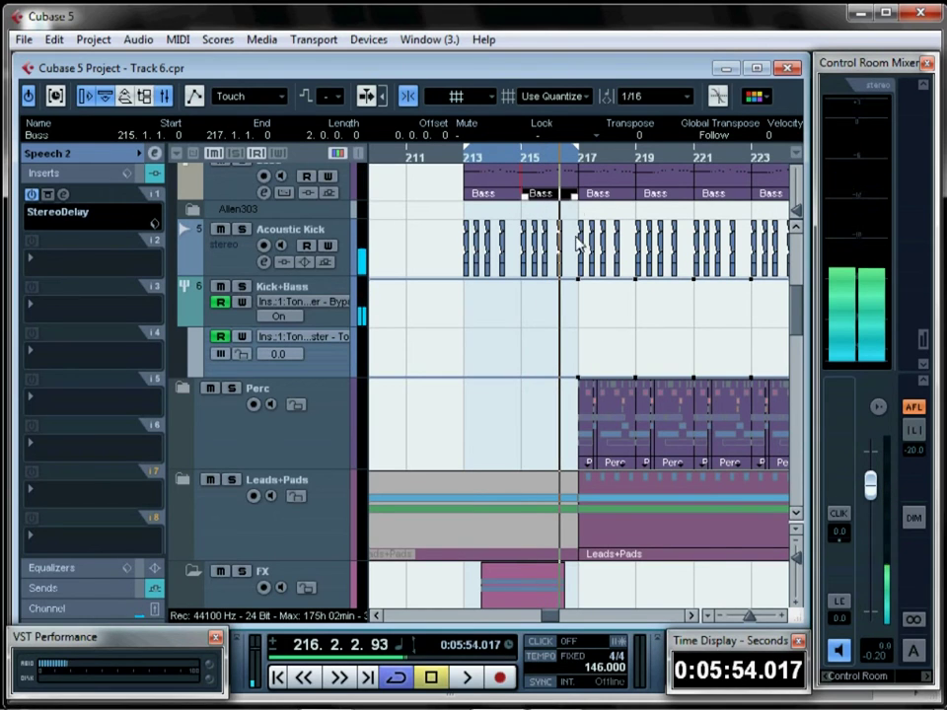
Open the Bass part at bar 215 in the Key Editor and show an enlarged Pitchbend controller lane
double_click(570, 192)
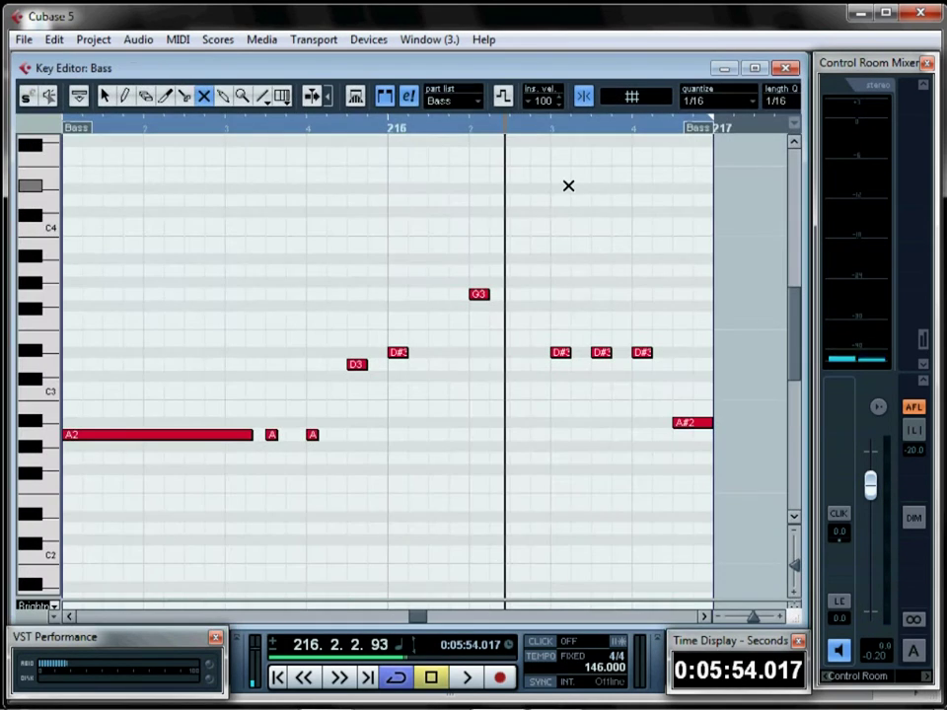
right_click(541, 304)
left_click(544, 307)
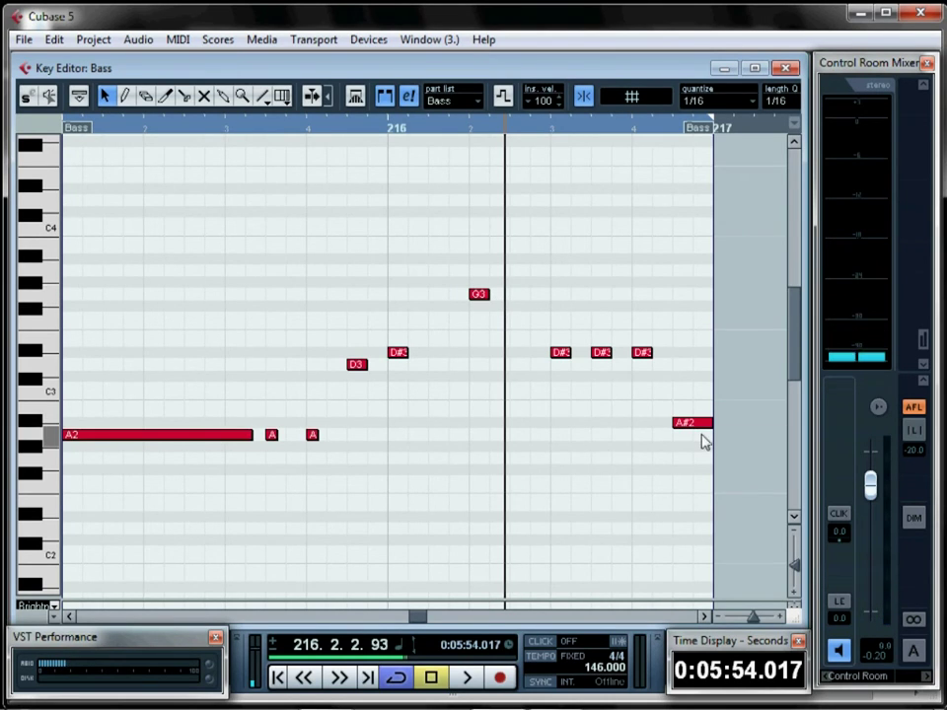
left_click(489, 291)
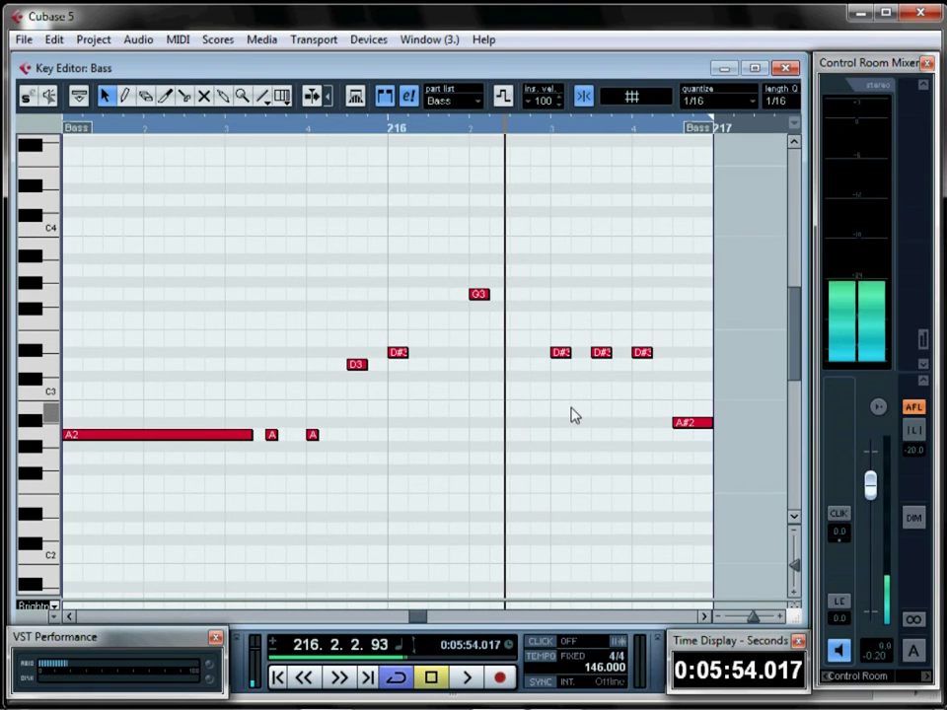
left_click_drag(577, 608, 579, 457)
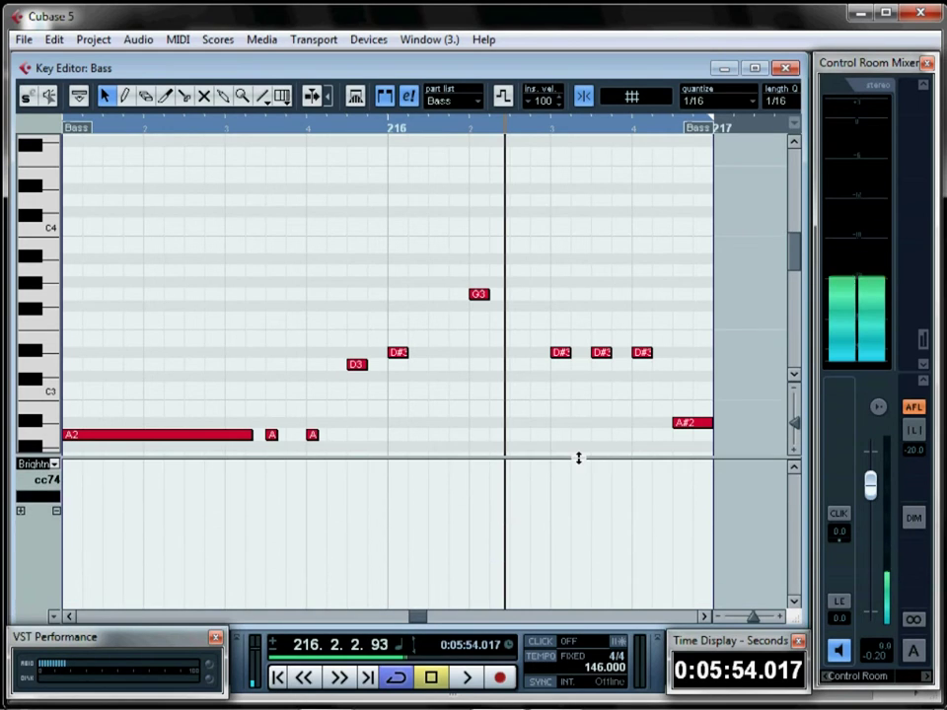
left_click(51, 463)
left_click(94, 123)
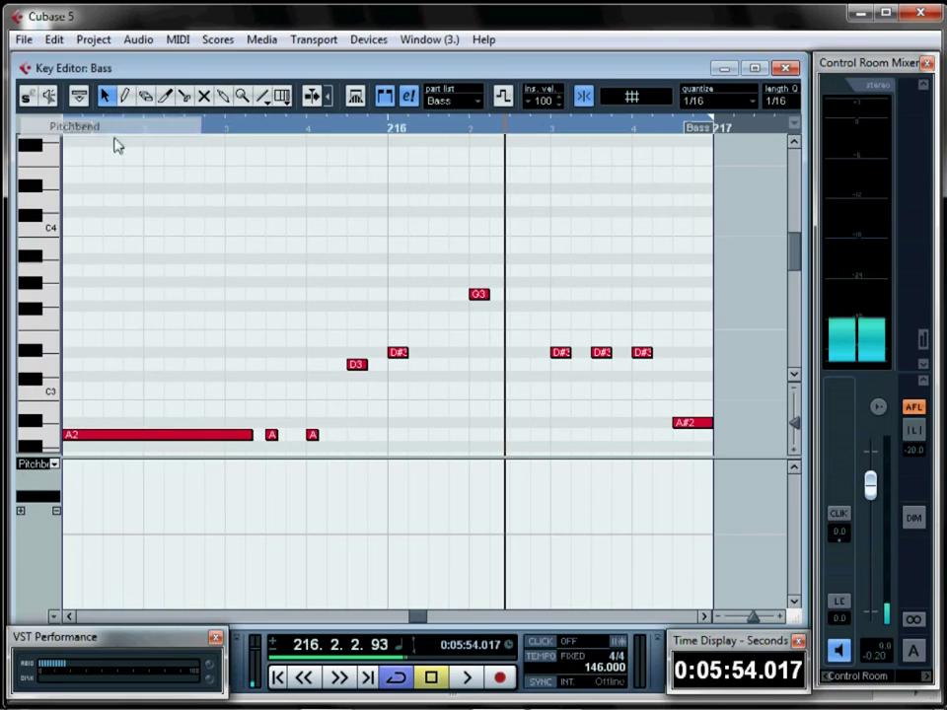
right_click(312, 497)
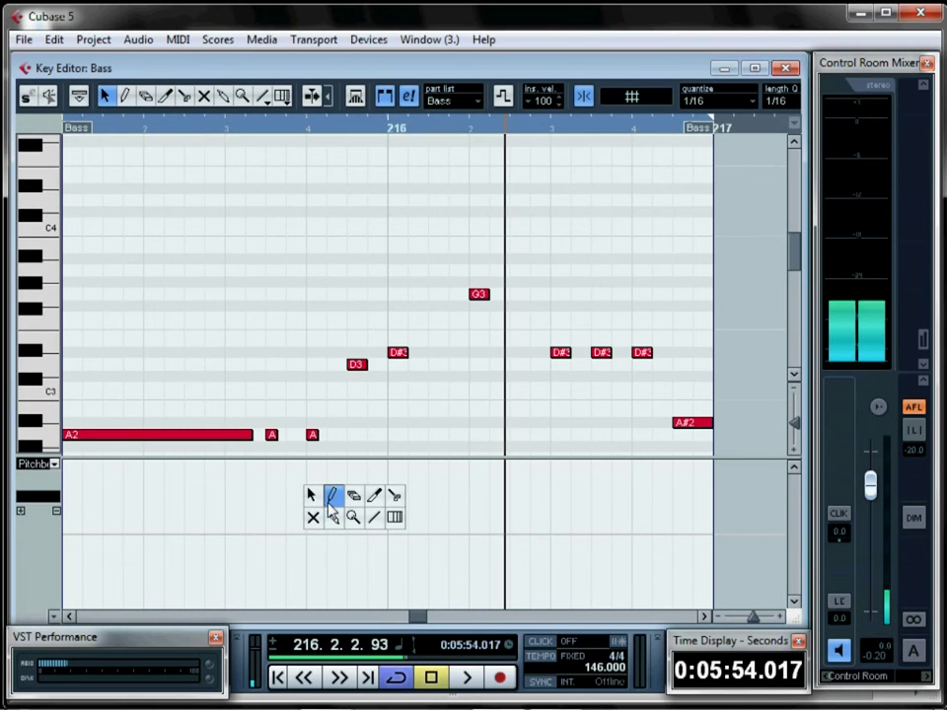
left_click(222, 499)
right_click(477, 517)
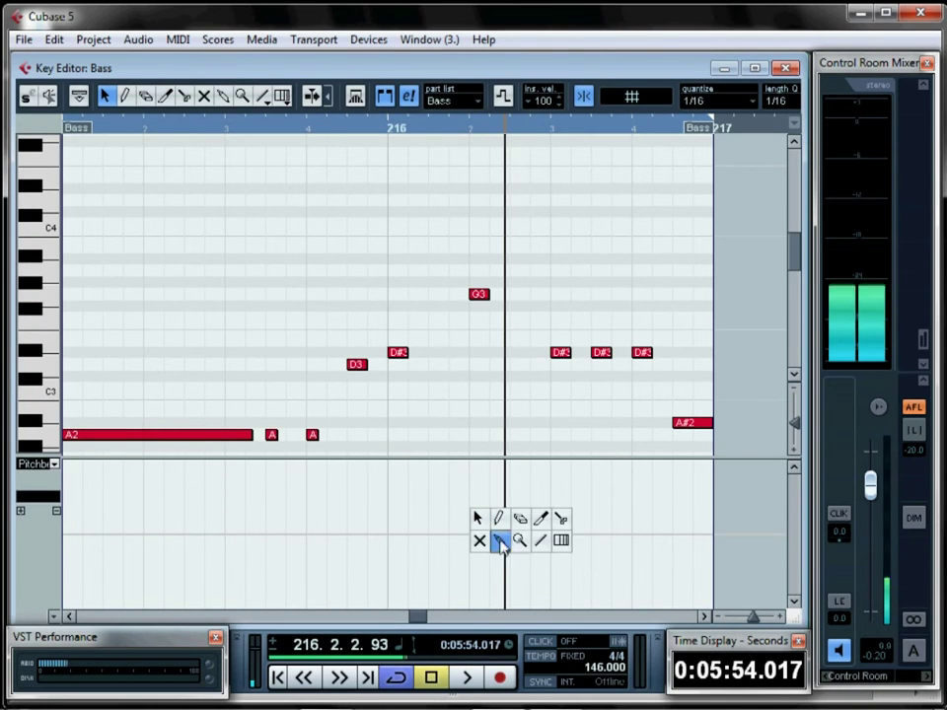
left_click(541, 541)
right_click(541, 362)
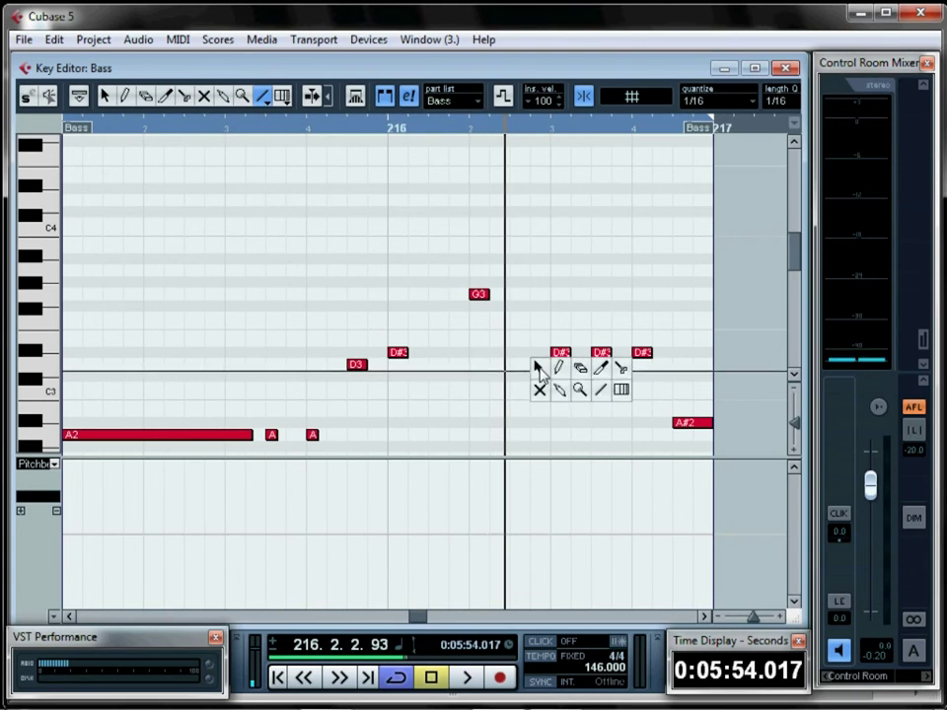
left_click(541, 365)
Mute the last three D#3 notes and the A#2 note, and lengthen G3 to the end of the Bass part
right_click(545, 333)
left_click(543, 341)
left_click_drag(540, 323, 744, 446)
left_click_drag(488, 294, 716, 317)
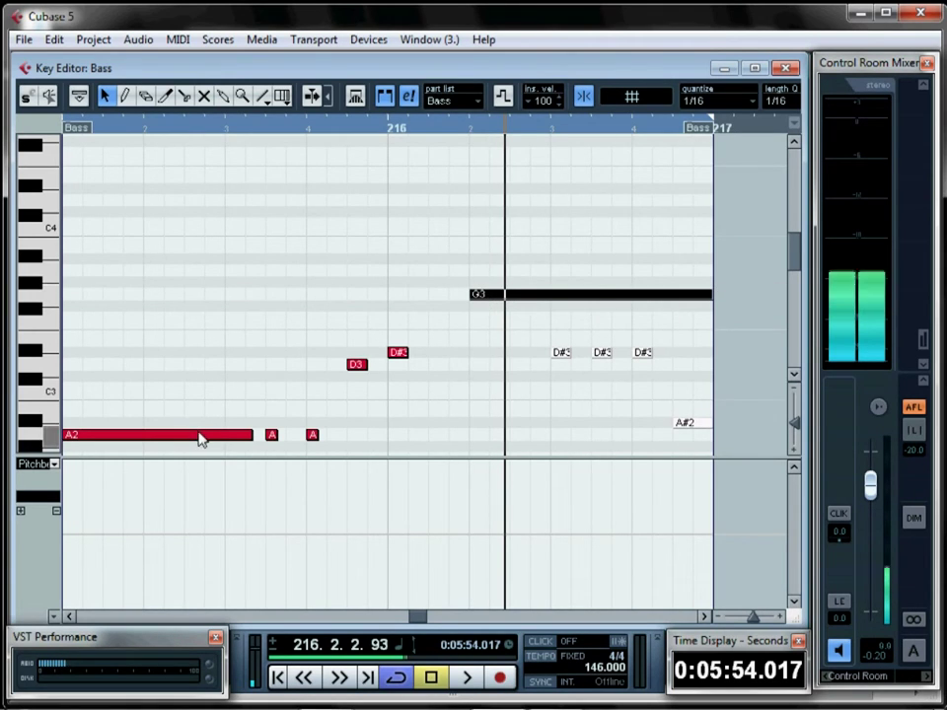
Draw a descending Pitchbend ramp beneath the whole long G3 note with the Line tool and audition it from just before the note
right_click(514, 514)
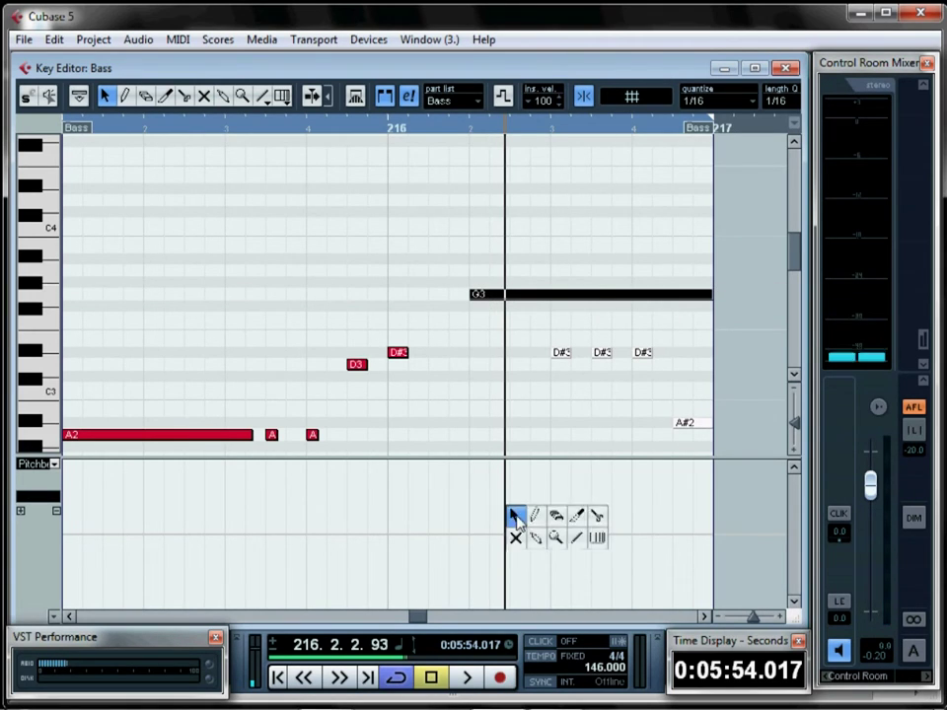
left_click(577, 538)
mouse_move(470, 533)
left_mouse_down()
mouse_move(666, 603)
mouse_move(729, 581)
mouse_move(701, 577)
left_mouse_up()
left_click(453, 127)
key("space")
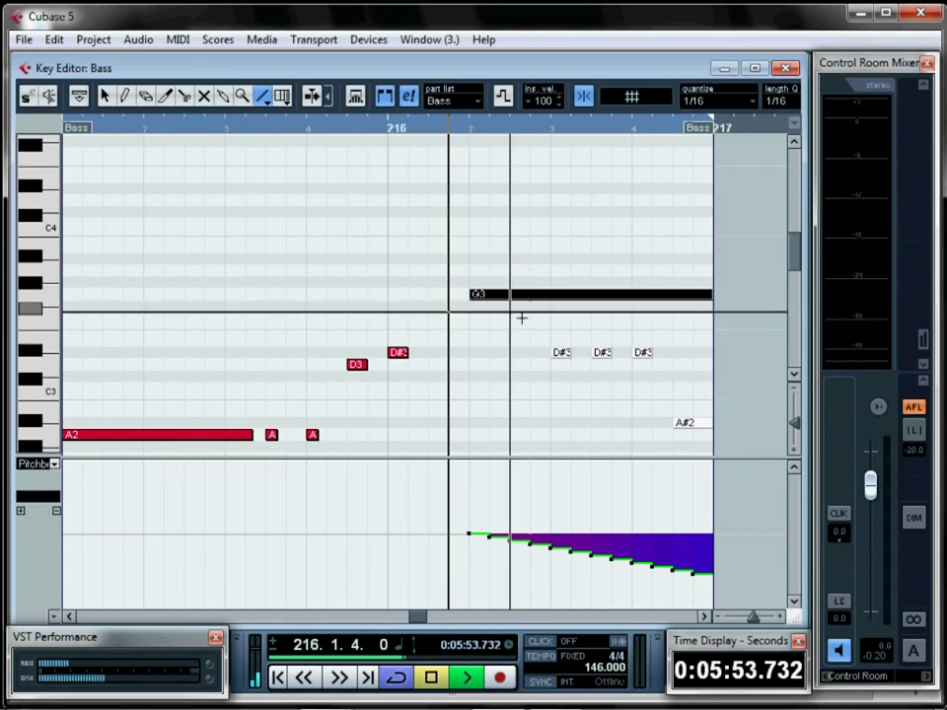
key("space")
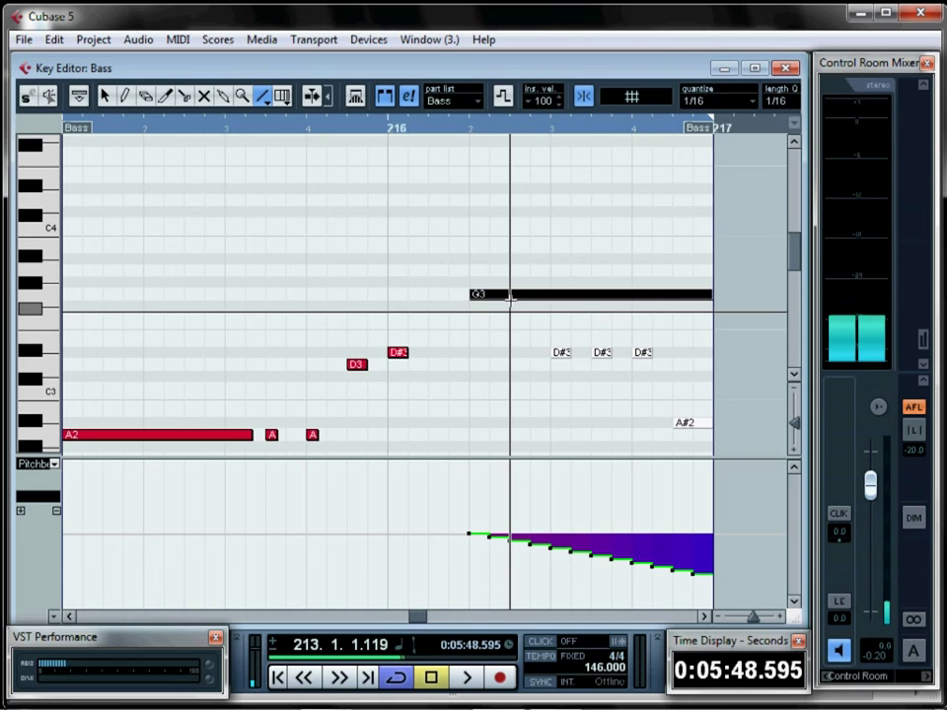
Undo the Pitchbend ramp drawn beneath the long G3 note
key("1")
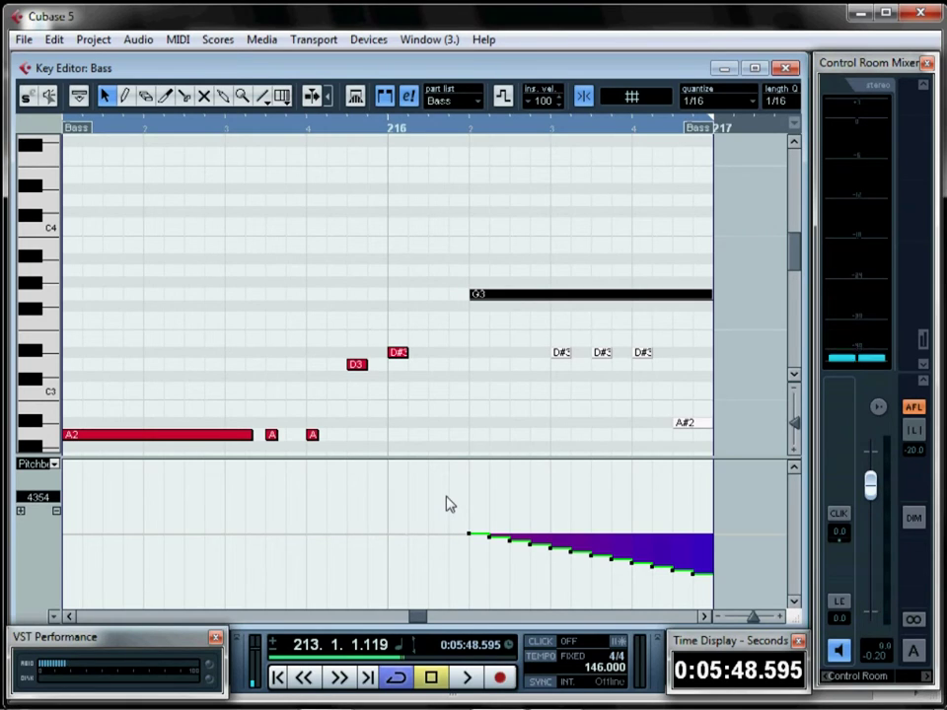
left_click(55, 468)
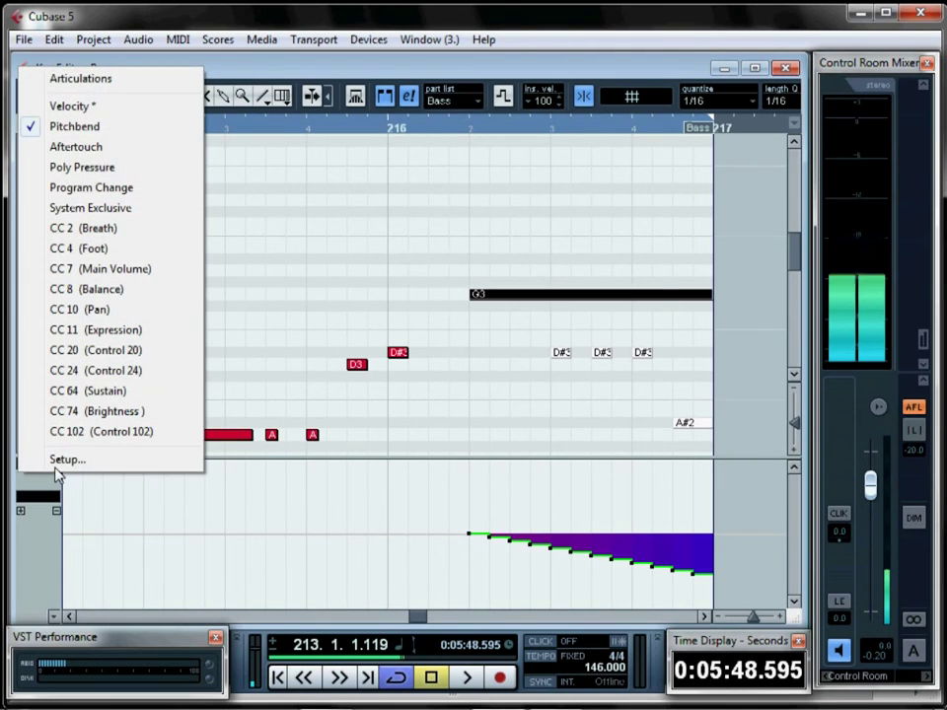
left_click(46, 553)
left_click(668, 294)
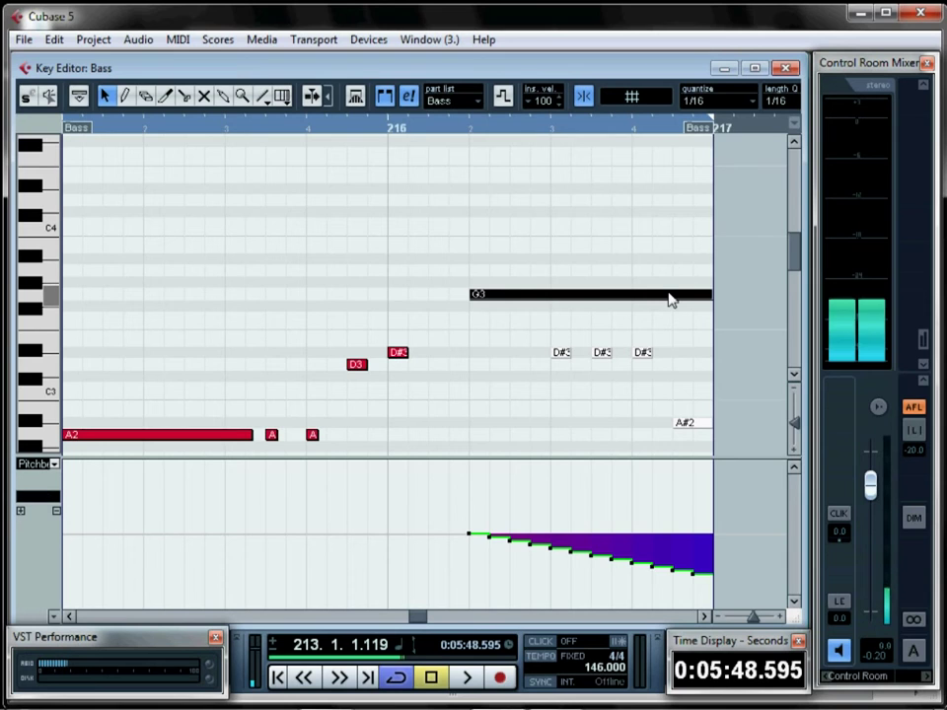
key("ctrl+z")
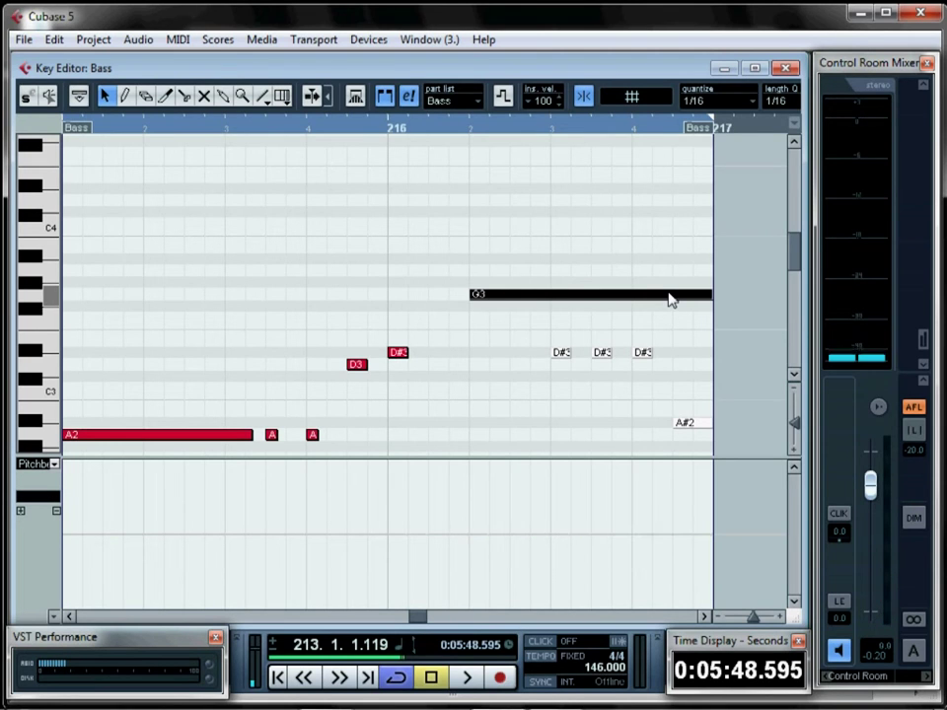
Close the Key Editor and open the Alien303 instrument of the Bass track
left_click(785, 68)
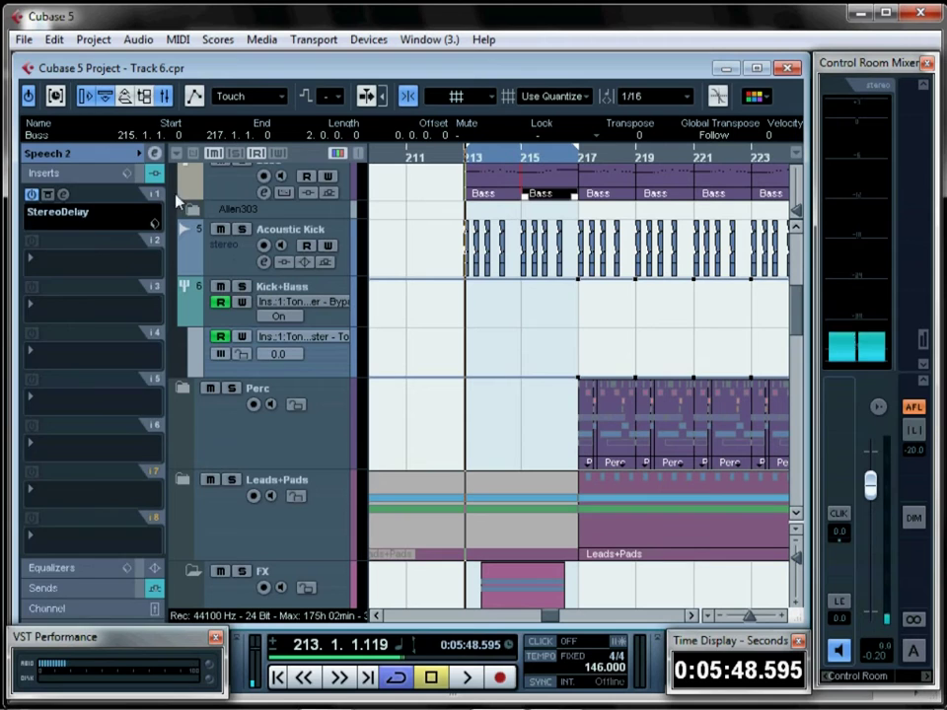
left_click(219, 209)
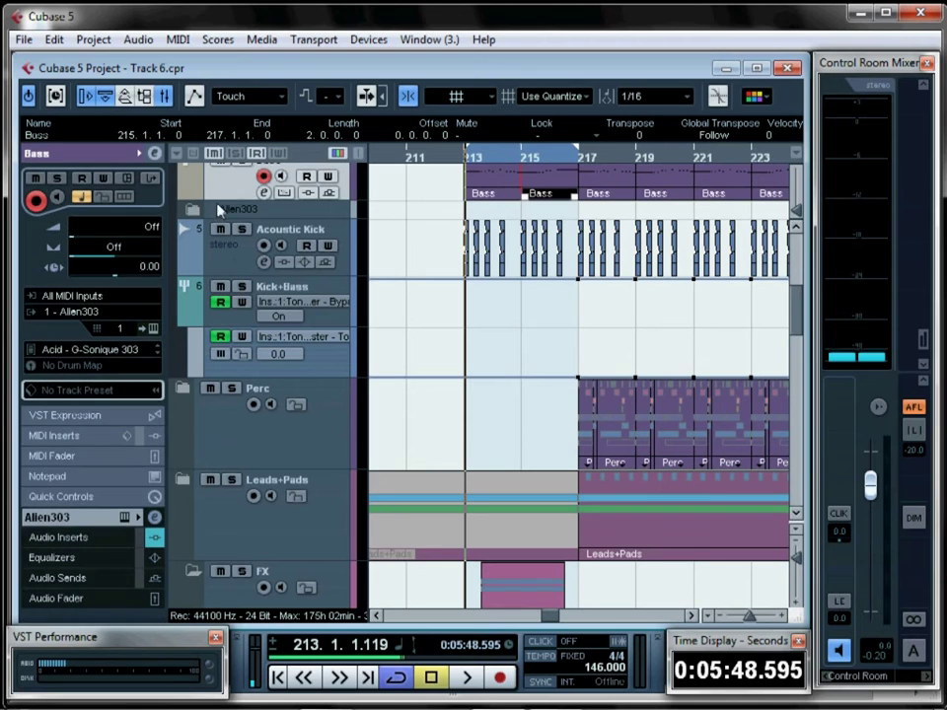
left_click(124, 518)
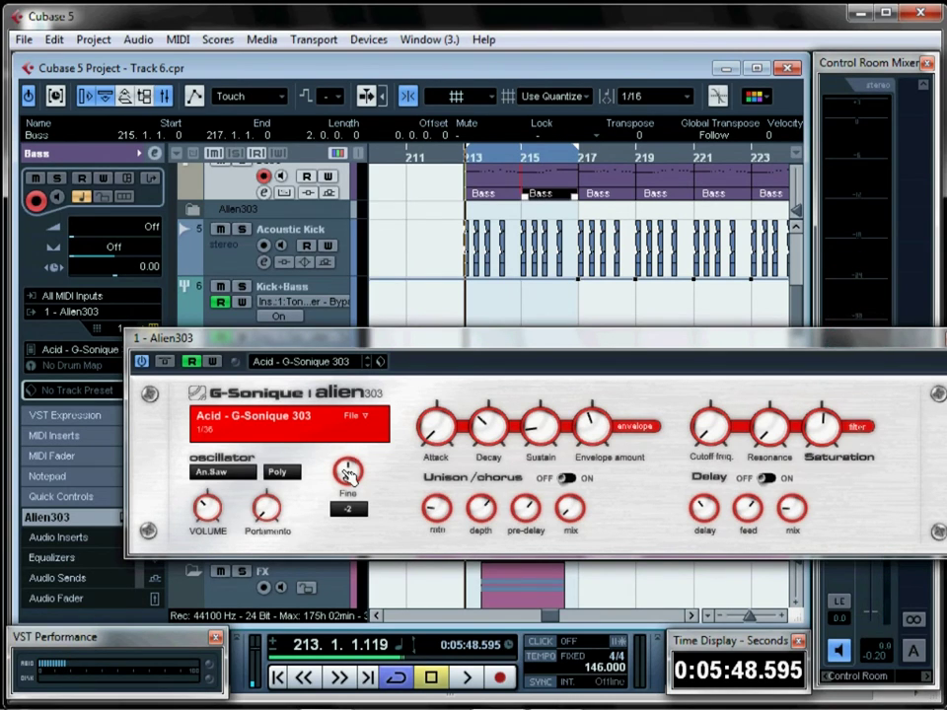
Solo the Bass track, loop playback over the end of bar 216, and move the Alien303 window fully into view
left_click(552, 160)
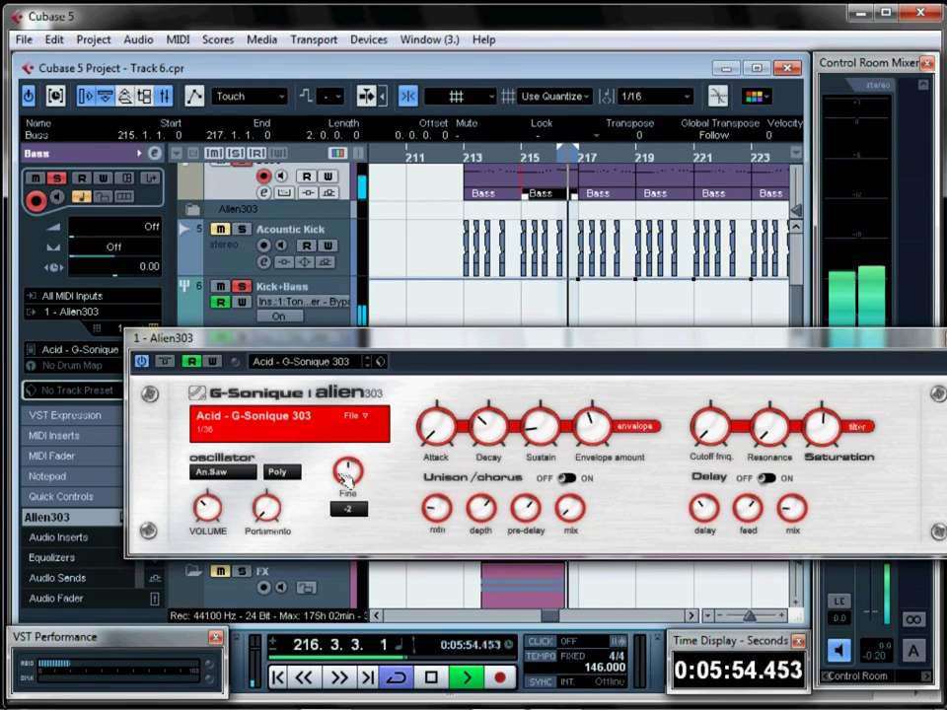
key("space")
left_click_drag(909, 341, 818, 362)
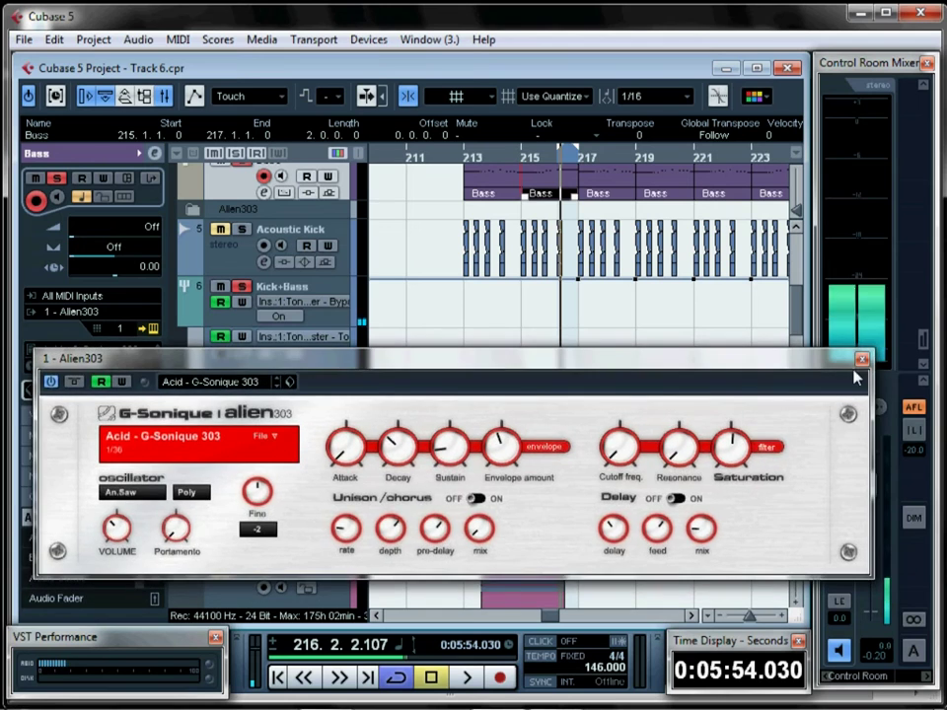
Close the Alien303 window and open the Bass MIDI part that ends at bar 217 in the Key Editor
left_click(861, 359)
scroll(567, 452, "up", 4)
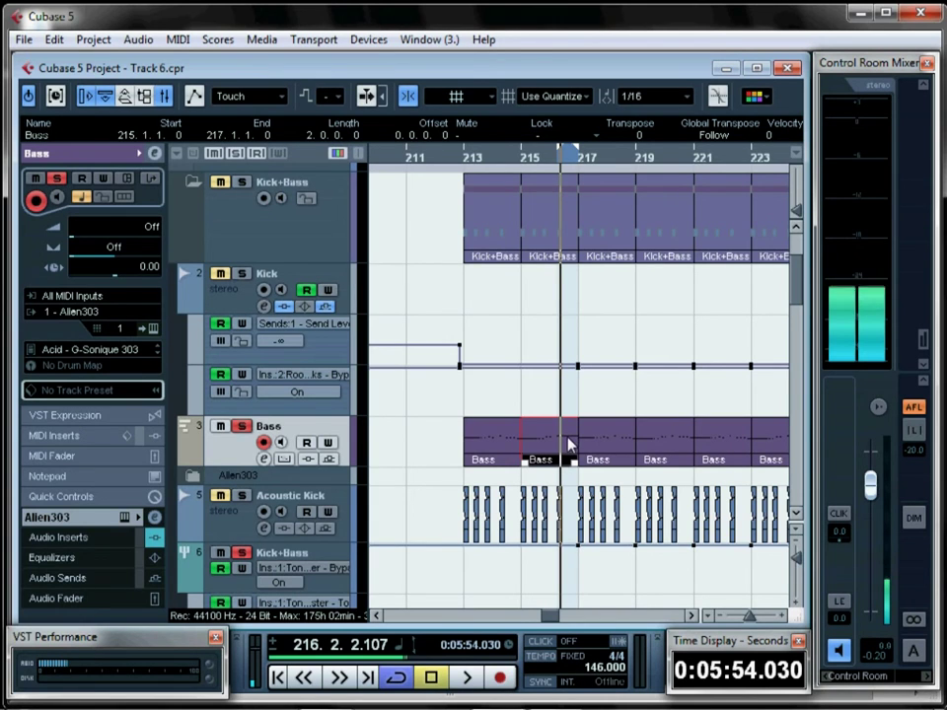
double_click(568, 458)
left_click(529, 295)
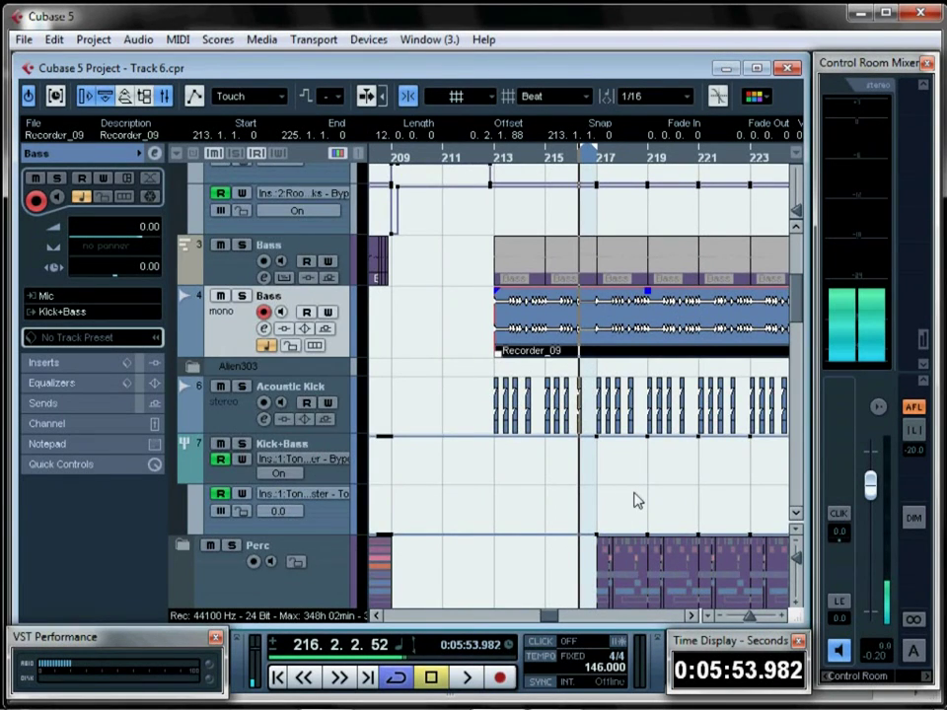
Examine the long G3 note before bar 217 in the muted Bass MIDI part, closing the Key Editor when done
scroll(570, 197, "up", 3)
left_click_drag(587, 153, 583, 218)
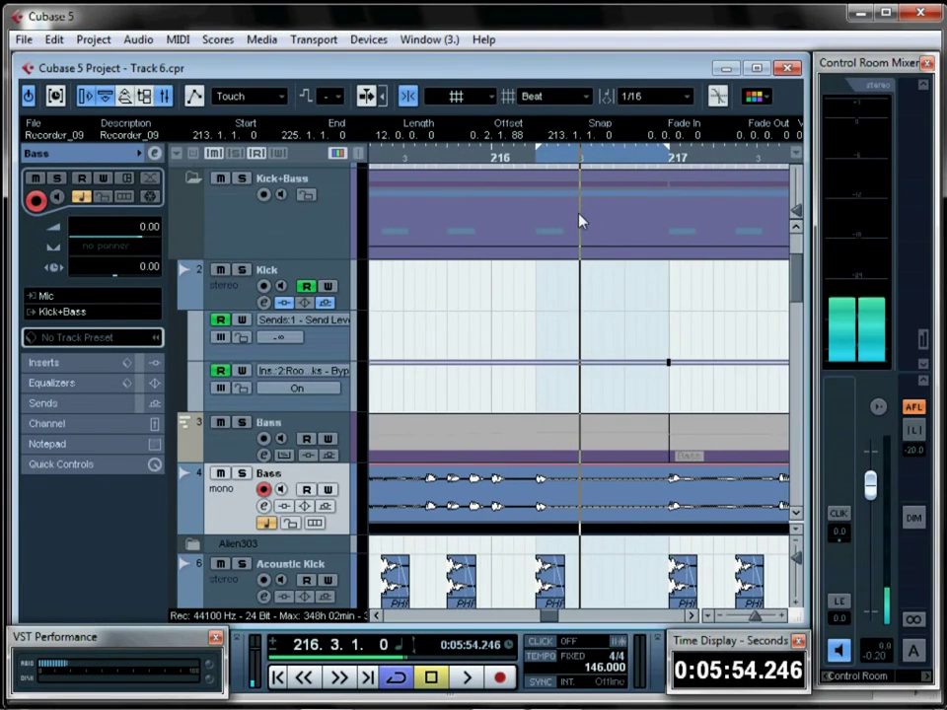
left_click(554, 454)
double_click(583, 448)
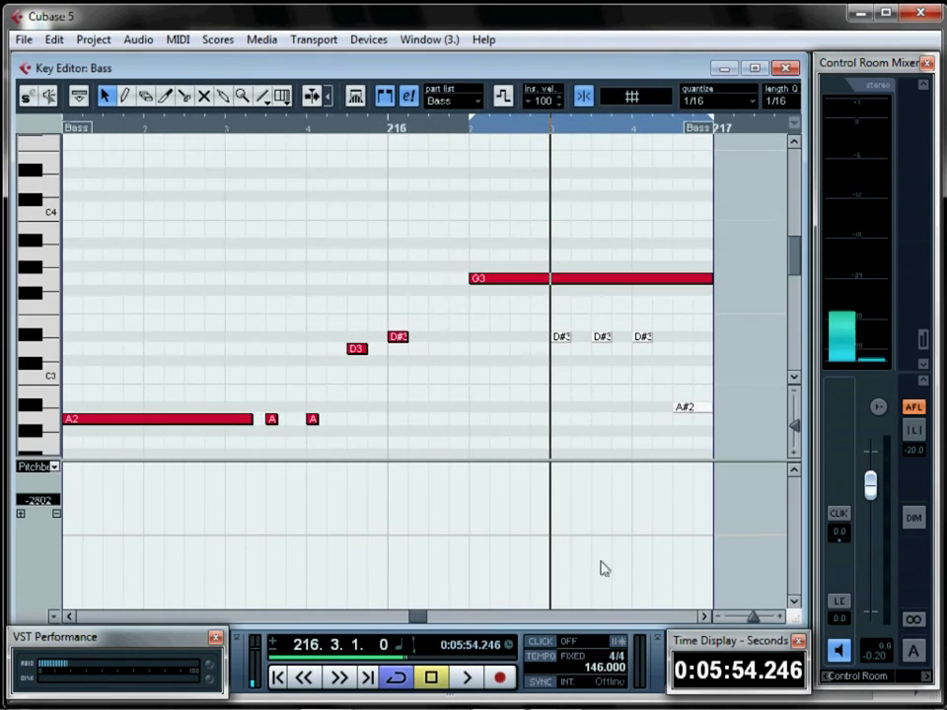
left_click(483, 284)
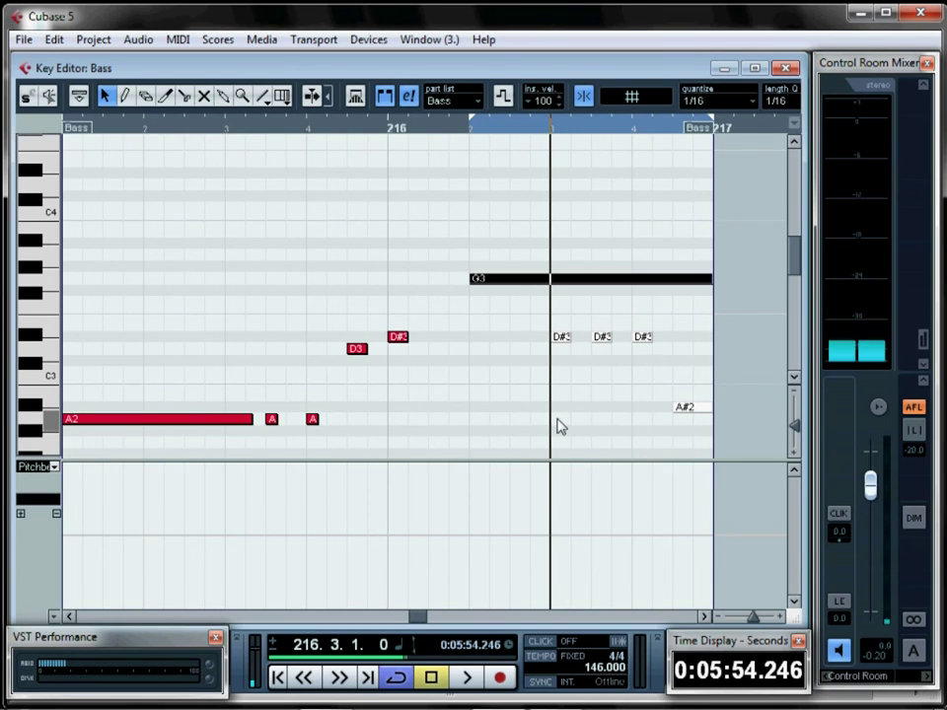
left_click(786, 69)
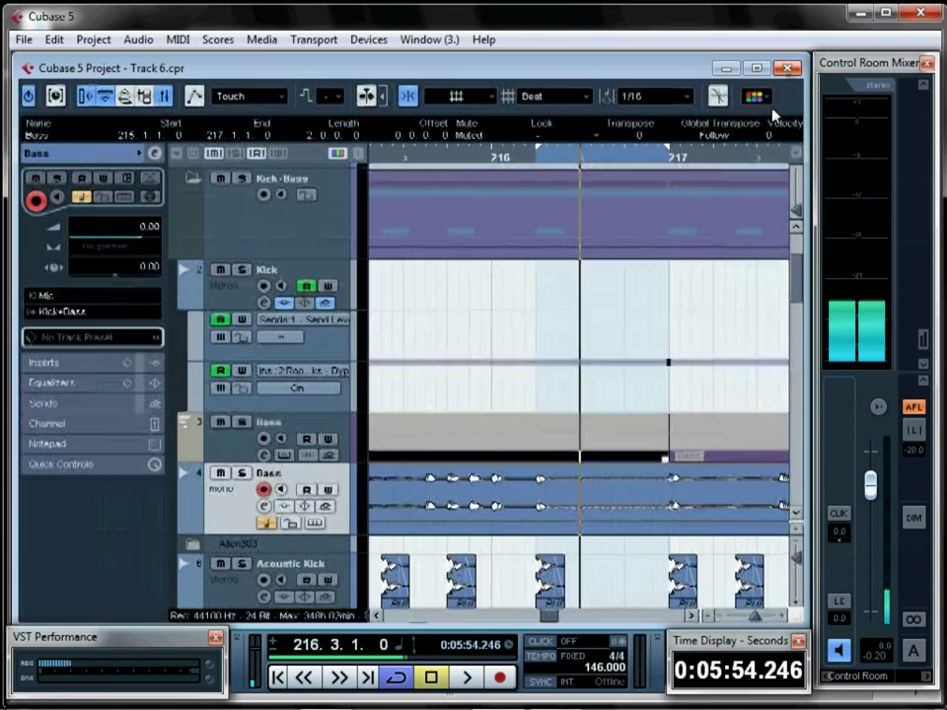
Split the Recorder_09 event on the Bass audio track at 216.2.1.0 and at bar 217
left_click(630, 525)
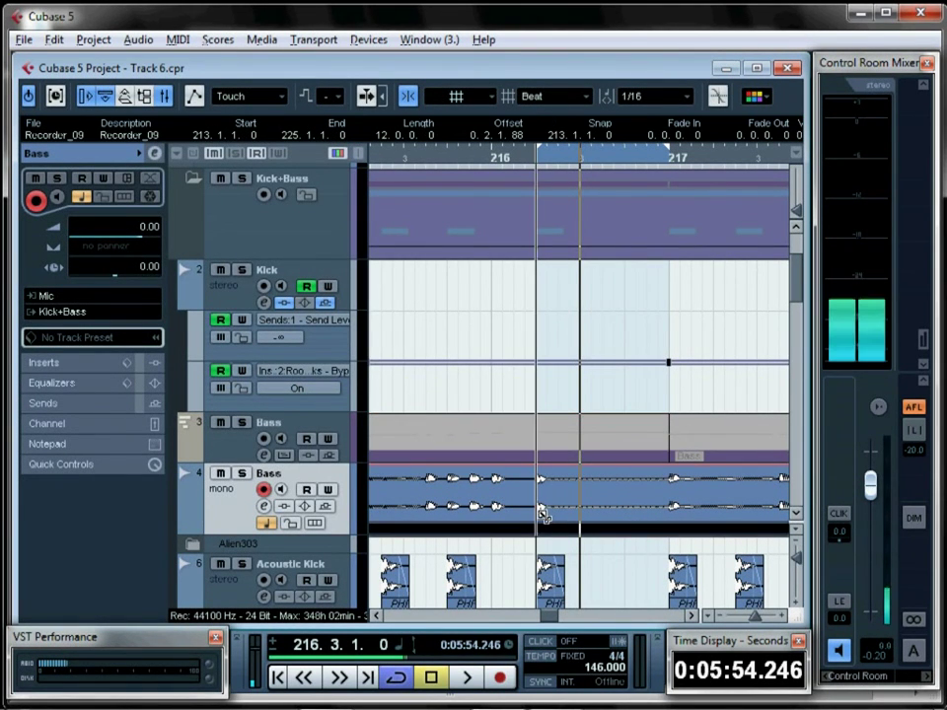
left_click(539, 511, "alt")
left_click(670, 508, "alt")
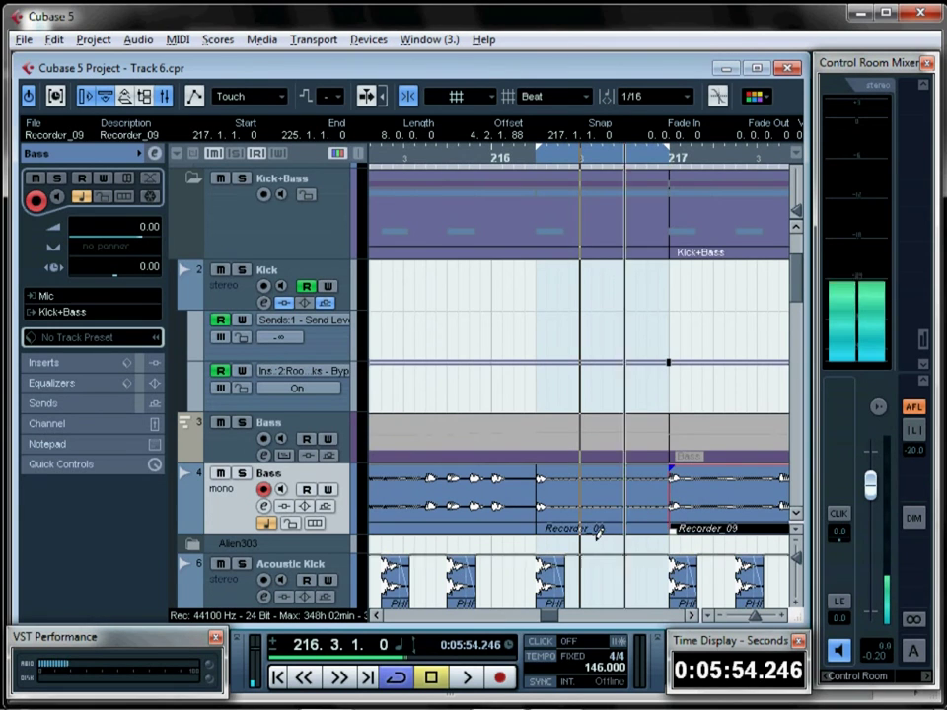
Open the Pitch Shift process for the Recorder_09 segment between 216.2.1.0 and 217.1.1.0
left_click(594, 511)
right_click(595, 508)
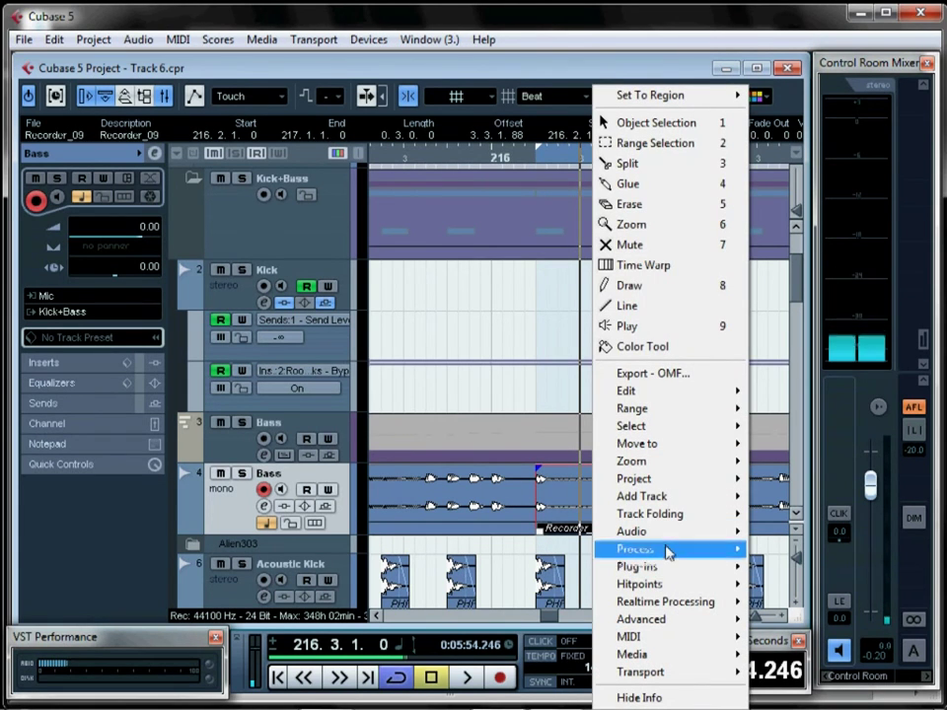
mouse_move(668, 552)
left_click(794, 425)
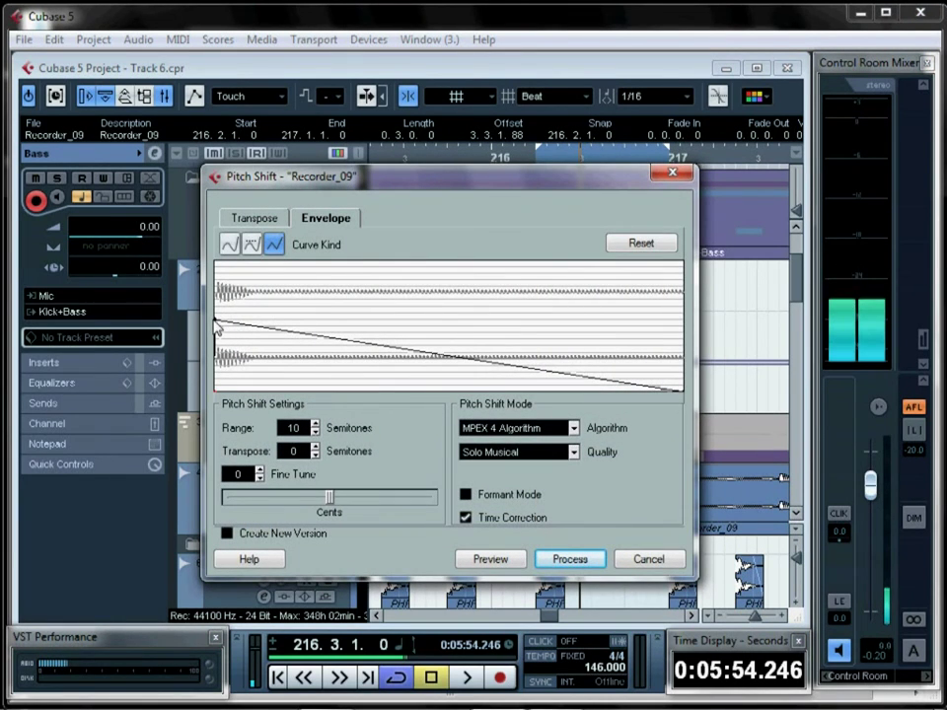
Lower the starting point of the descending pitch envelope at its beginning, to a fine tune of -48 cents with a 10-semitone range
left_click_drag(219, 325, 222, 335)
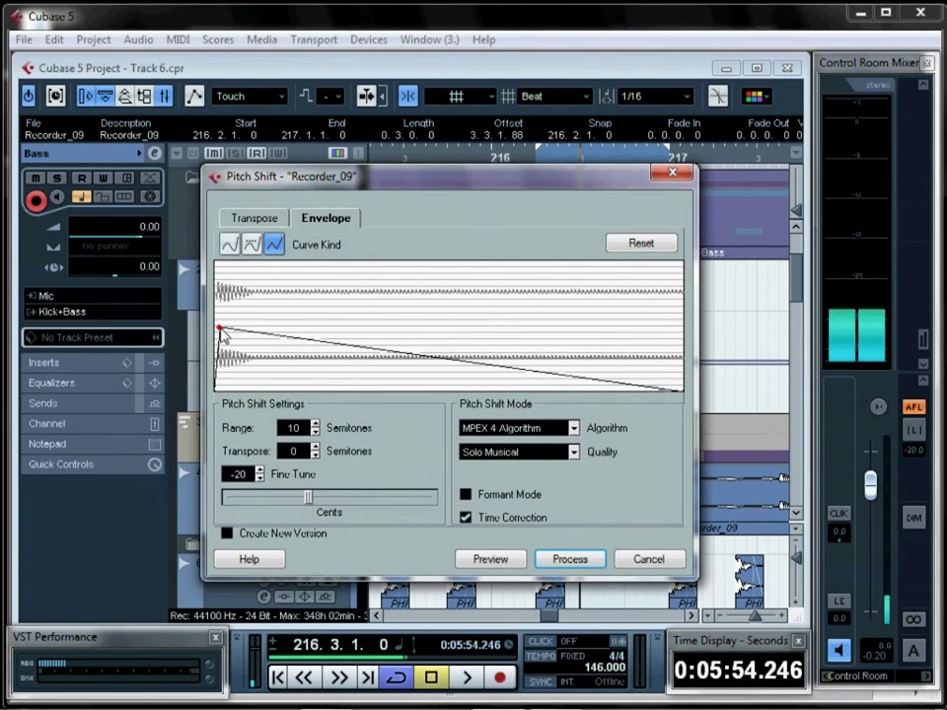
left_click(315, 432)
left_click(316, 424)
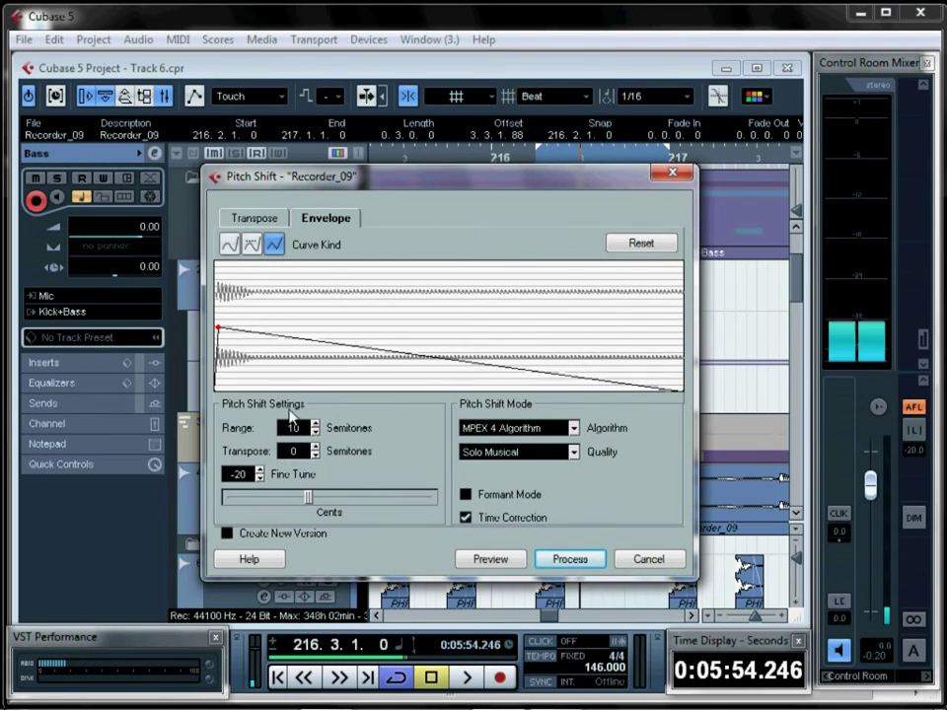
left_click(314, 433)
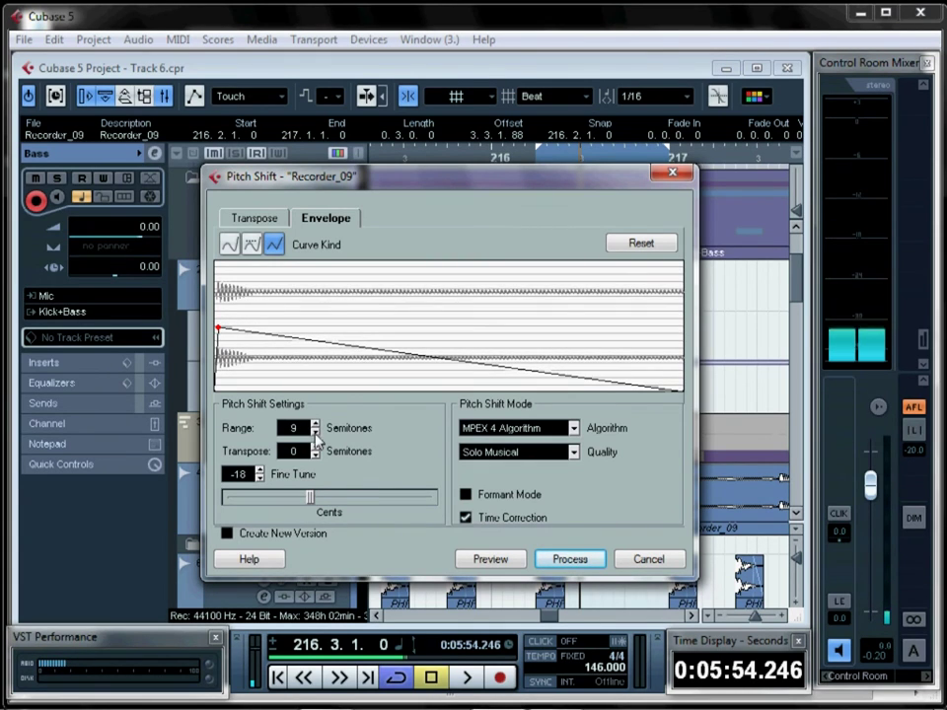
left_click(314, 425)
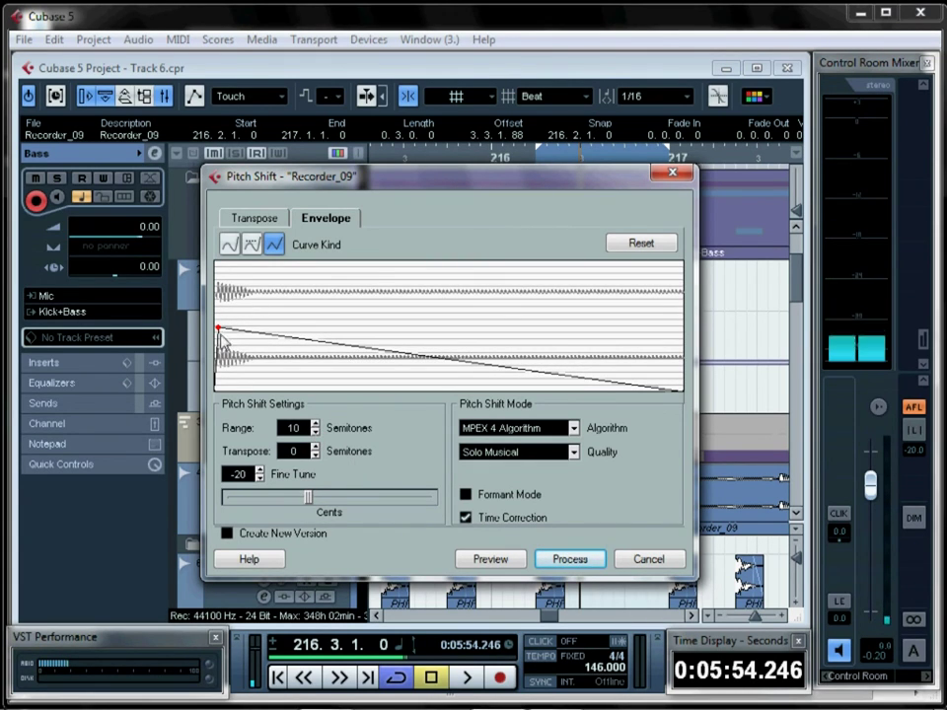
left_click_drag(219, 333, 213, 338)
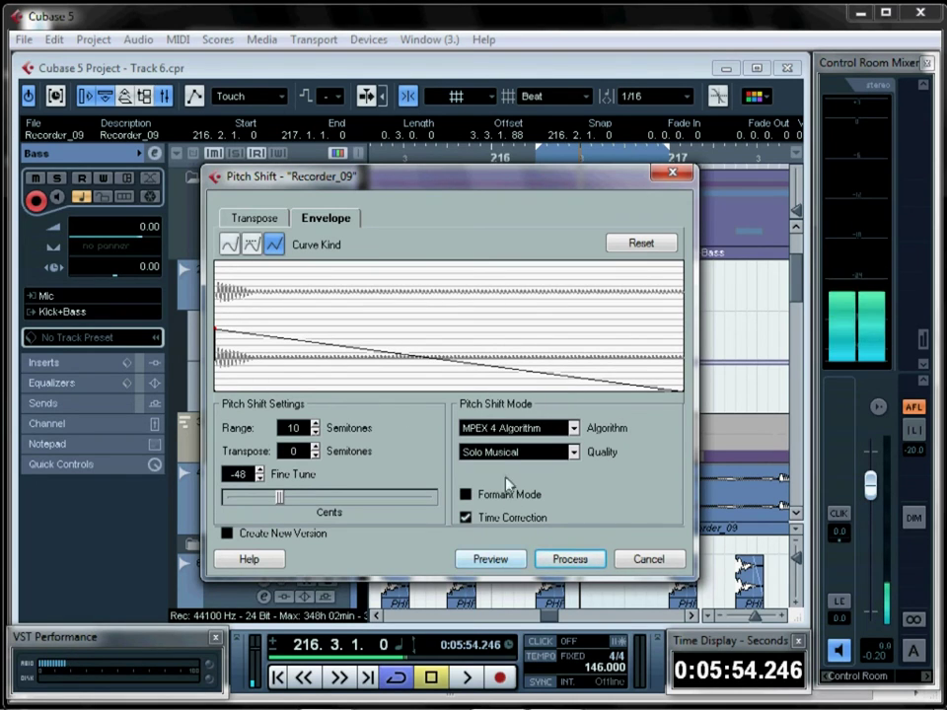
Review the pitch shift quality options, keep Solo Musical, preview the falling pitch and process the bass segment
left_click(518, 452)
left_click(546, 536)
left_click(538, 455)
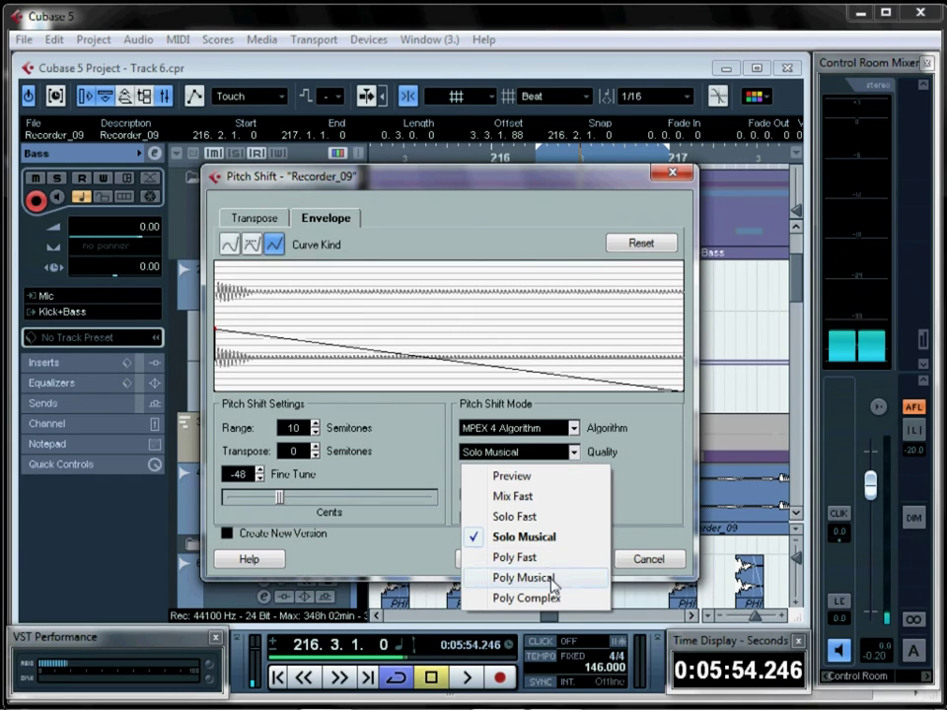
left_click(670, 481)
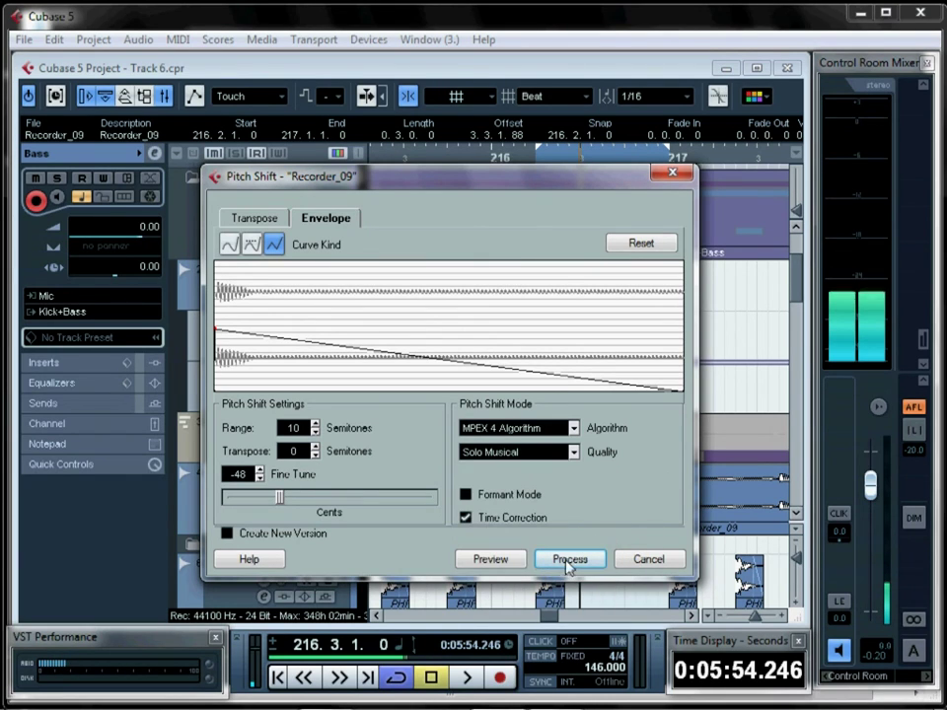
left_click(490, 559)
left_click(490, 560)
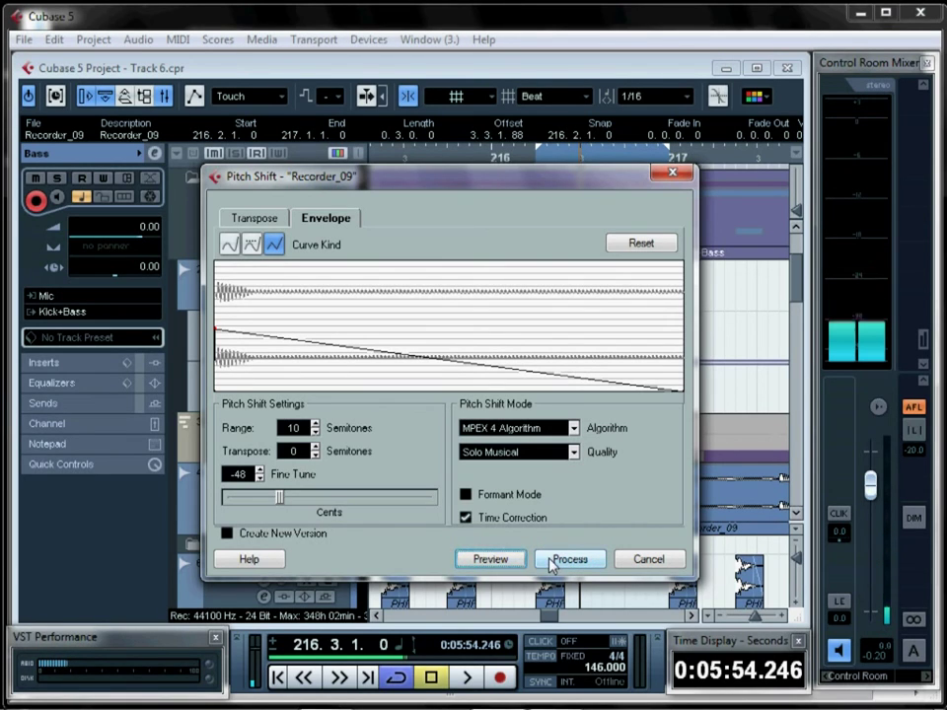
left_click(552, 561)
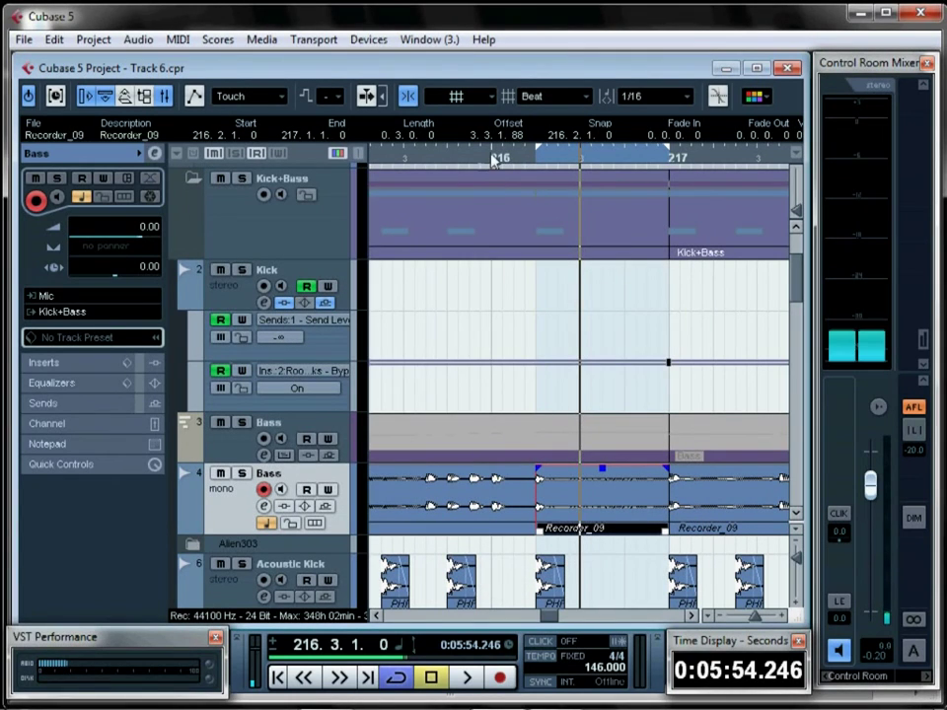
Turn off cycle playback and audition the pitch-shifted bass fill twice from bar 215 into bar 217
left_click(476, 160)
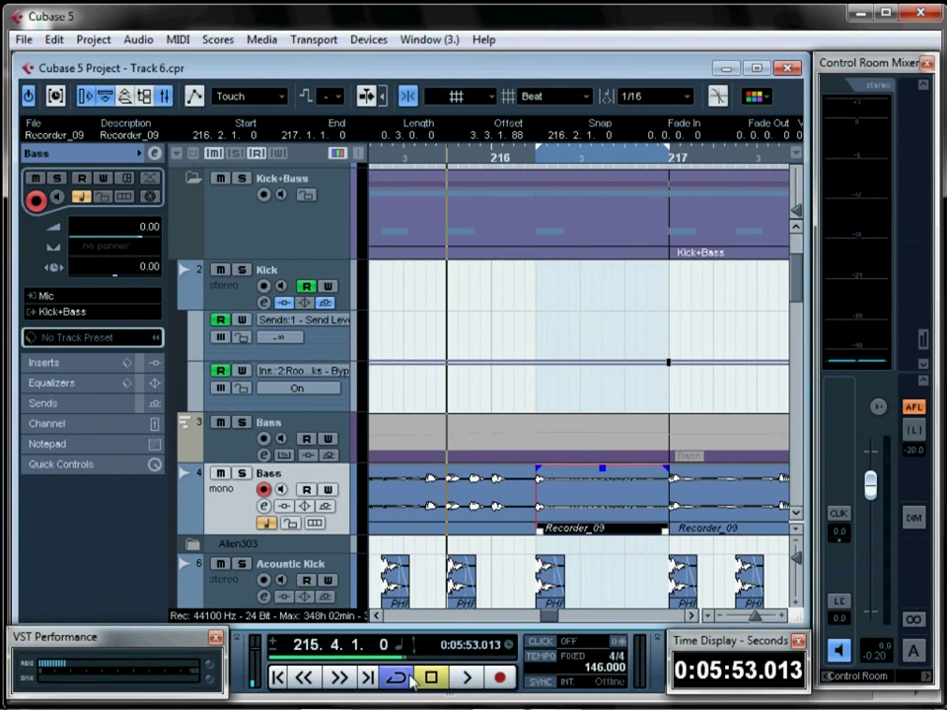
key("space")
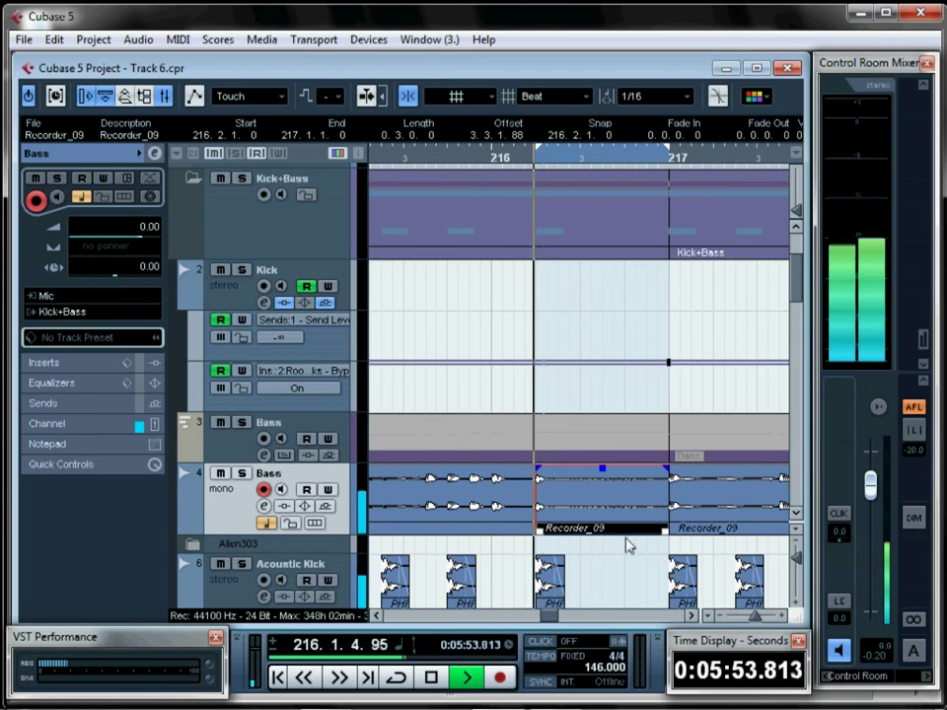
key("space")
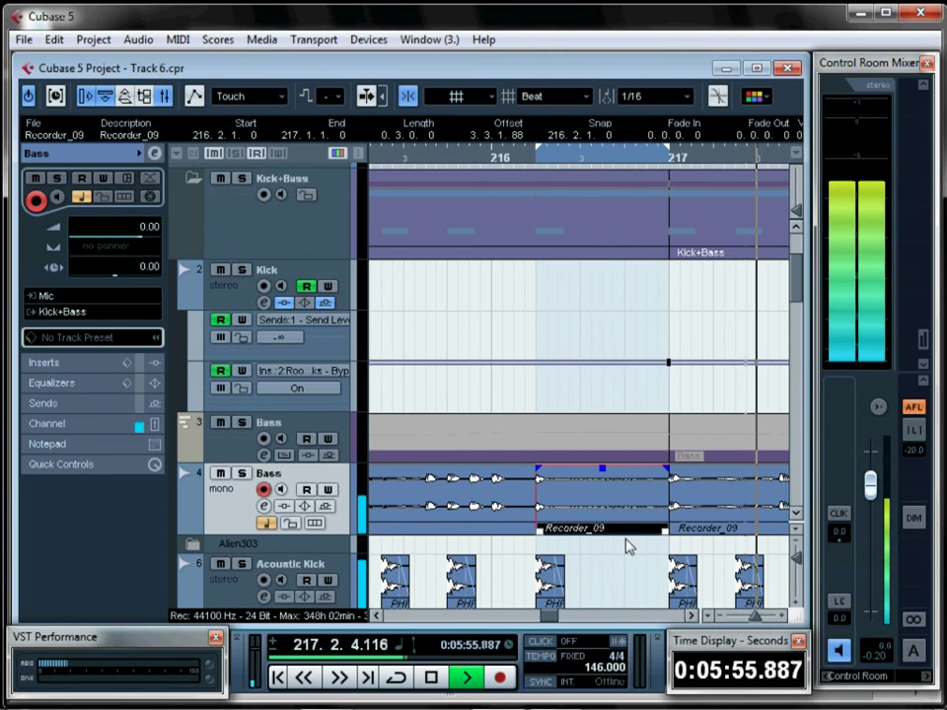
left_click(390, 158)
key("space")
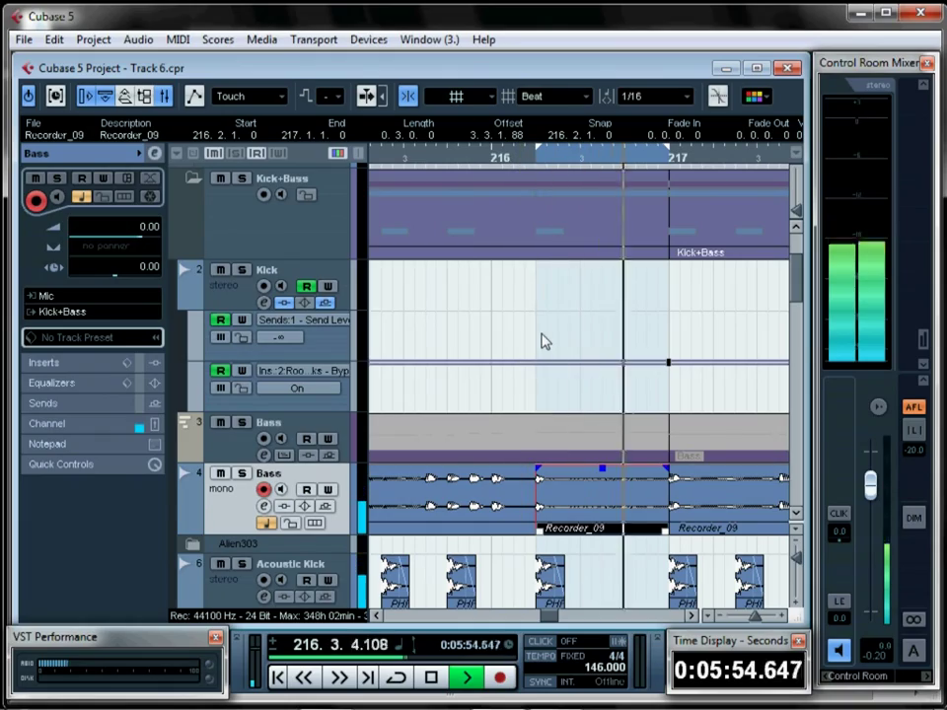
key("space")
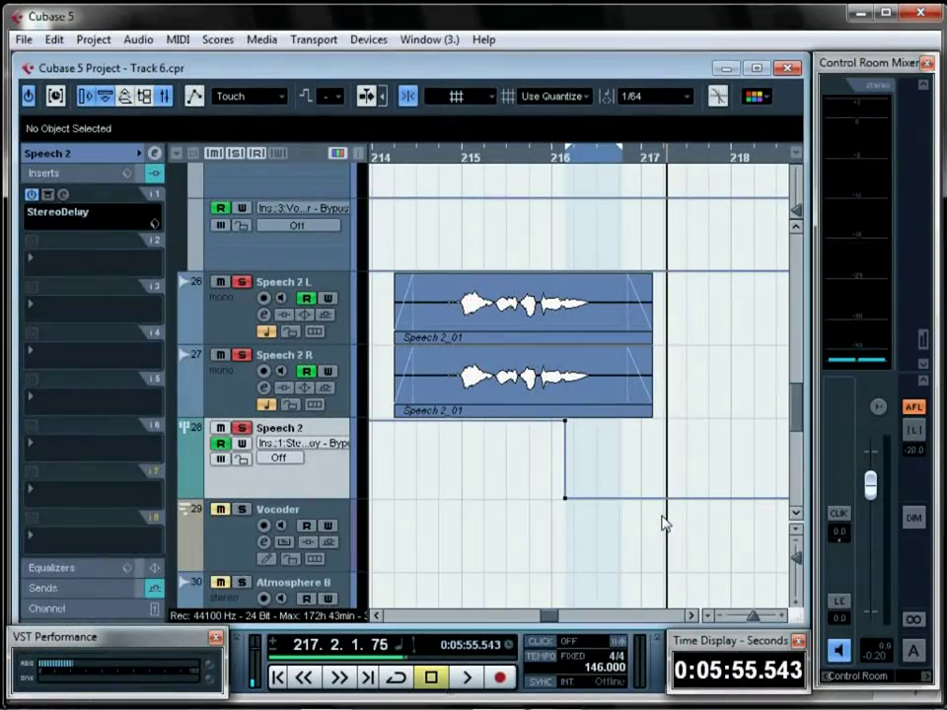
Replace the StereoDelay insert on the Speech 2 group track with the Dubmaster delay and move its window fully into view
left_click(61, 217)
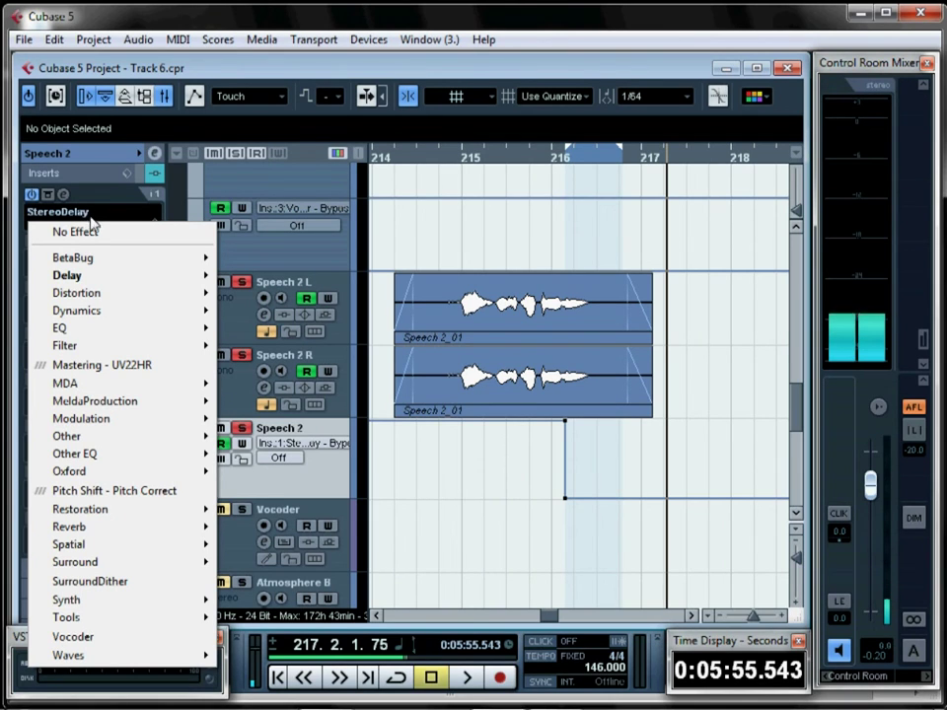
mouse_move(97, 267)
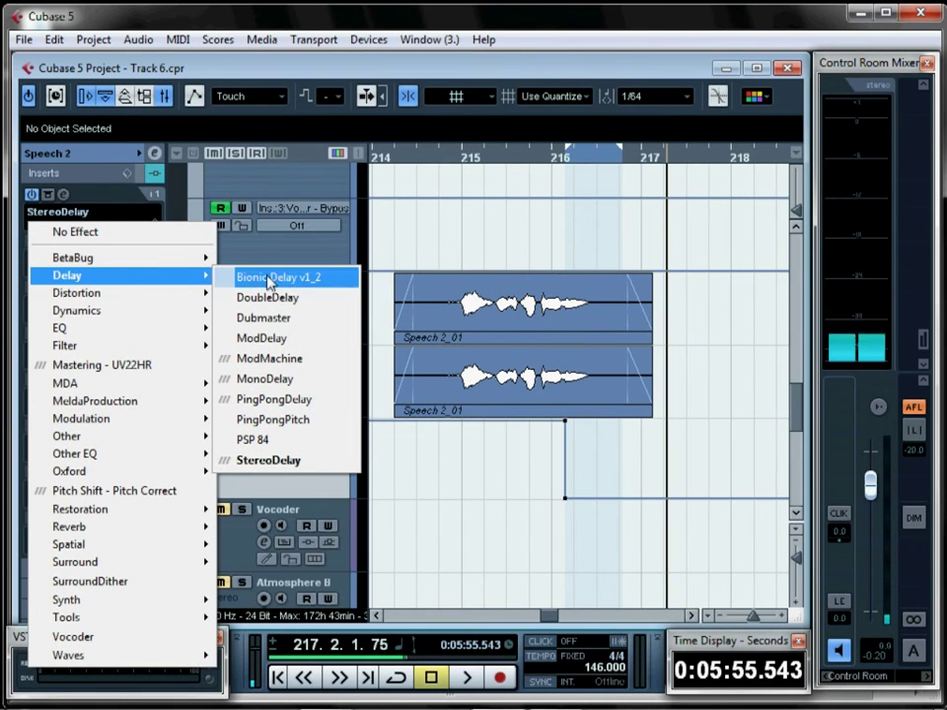
left_click(305, 319)
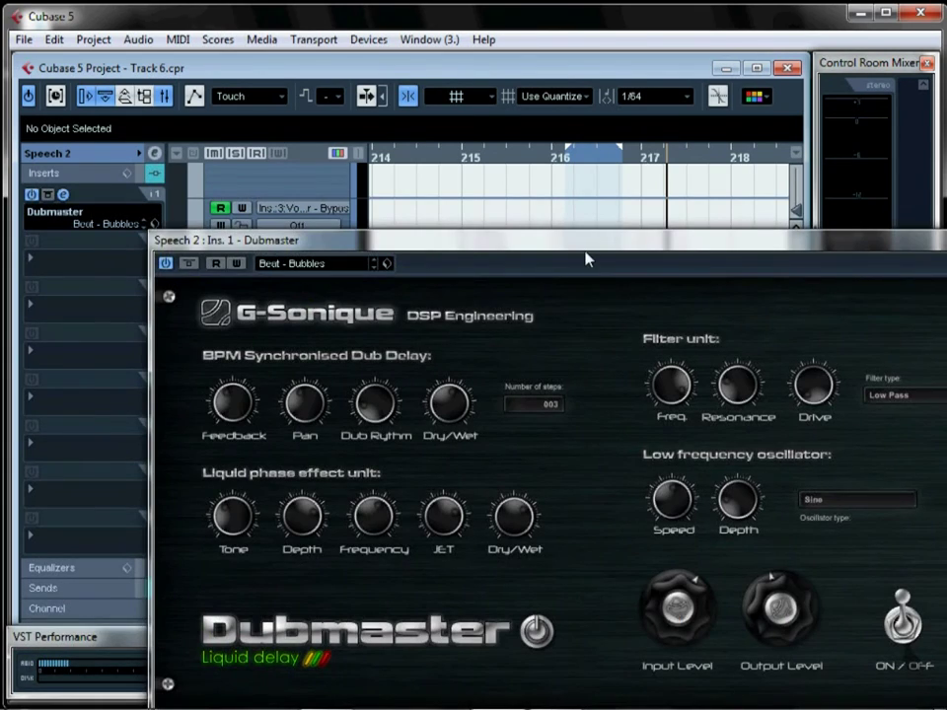
left_click_drag(585, 259, 469, 148)
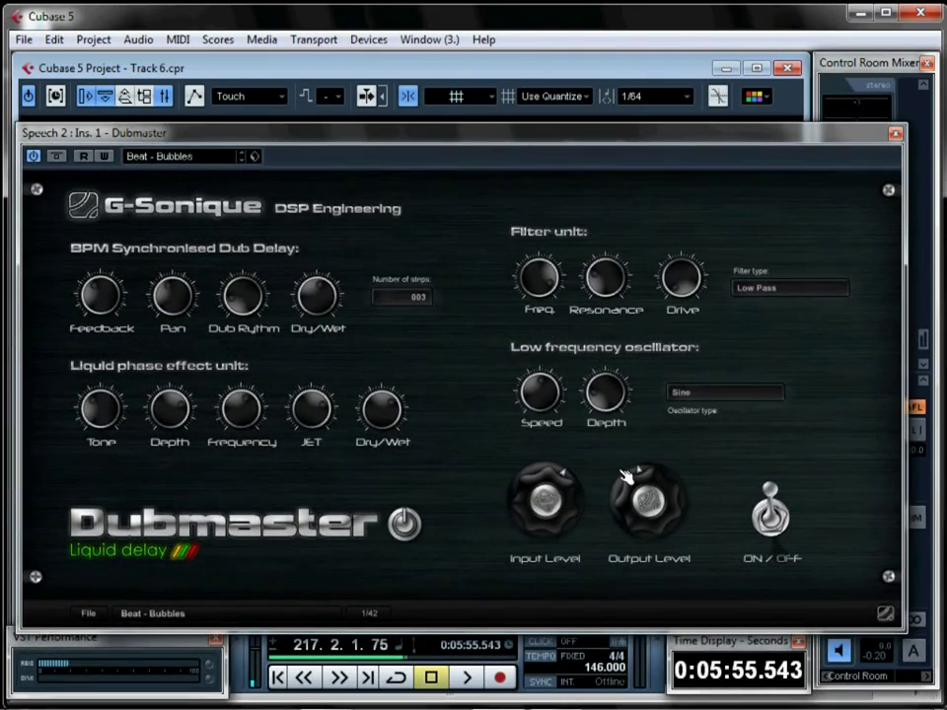
Move the Dubmaster window out of the way, extend the loop range past bar 218 and enable cycle playback
left_click_drag(447, 161, 460, 522)
mouse_move(738, 175)
left_mouse_down()
mouse_move(799, 183)
mouse_move(801, 172)
mouse_move(450, 211)
left_mouse_up()
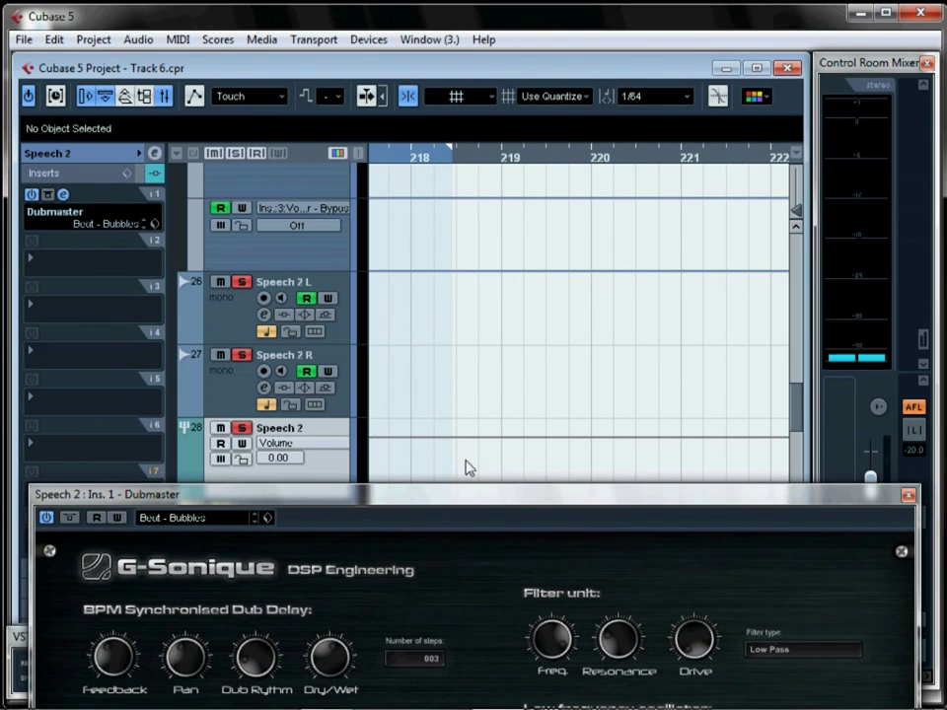
left_click_drag(473, 499, 507, 672)
mouse_move(557, 617)
left_mouse_down()
mouse_move(545, 619)
mouse_move(552, 623)
left_mouse_up()
left_click_drag(519, 663, 515, 697)
left_click(406, 680)
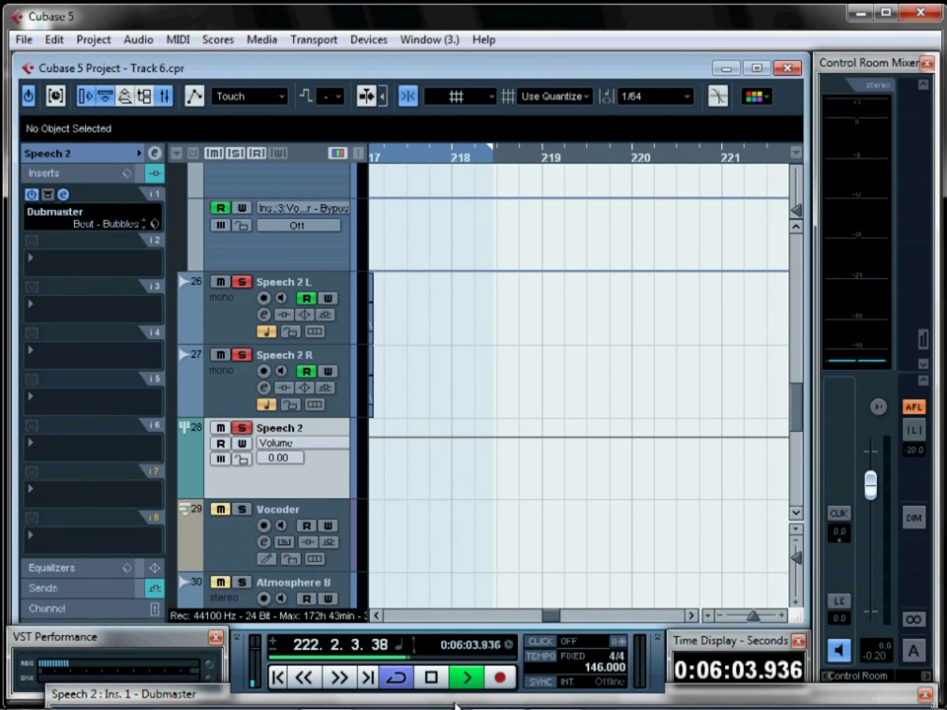
Bring Dubmaster back into view and audition its Beat presets Rastaman, Plastic Dub 2, Plastic Dub and Jamaica on the looped speech
left_click_drag(462, 703, 433, 109)
left_click(158, 124)
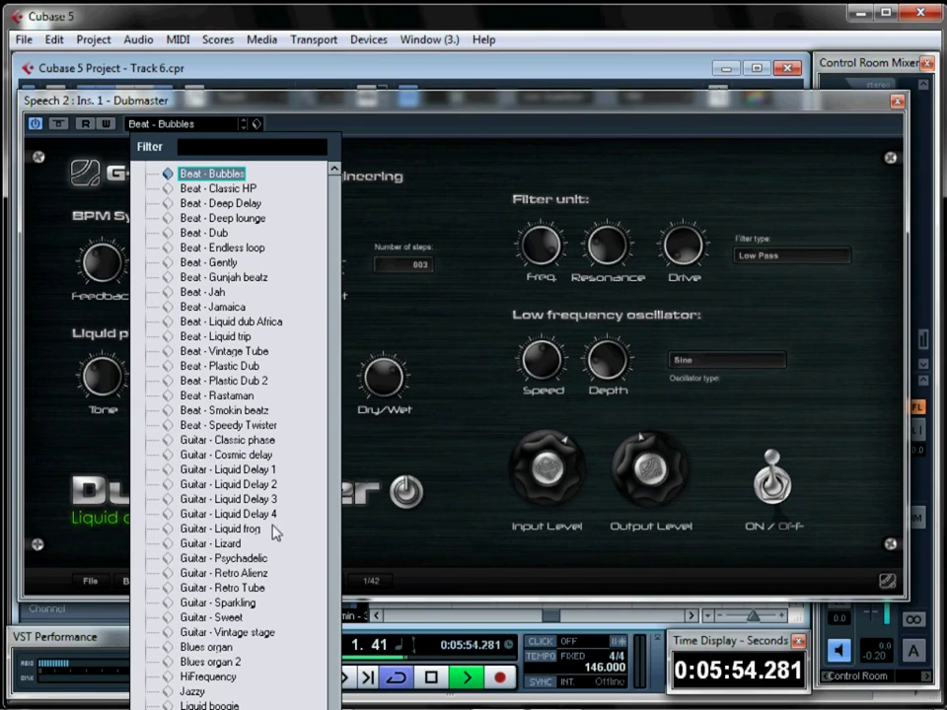
left_click(296, 394)
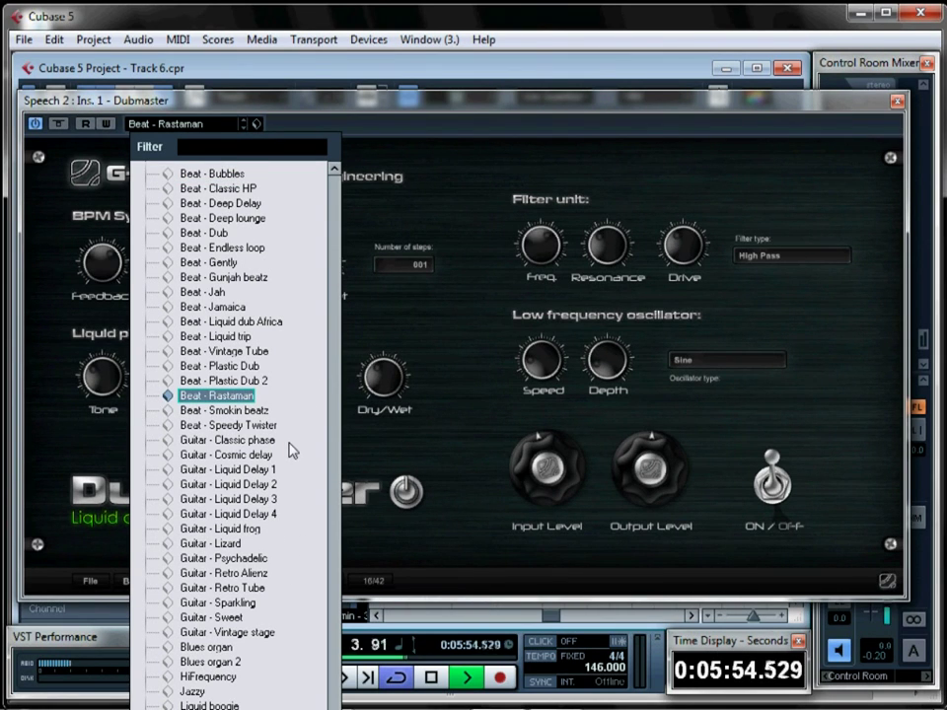
left_click(251, 382)
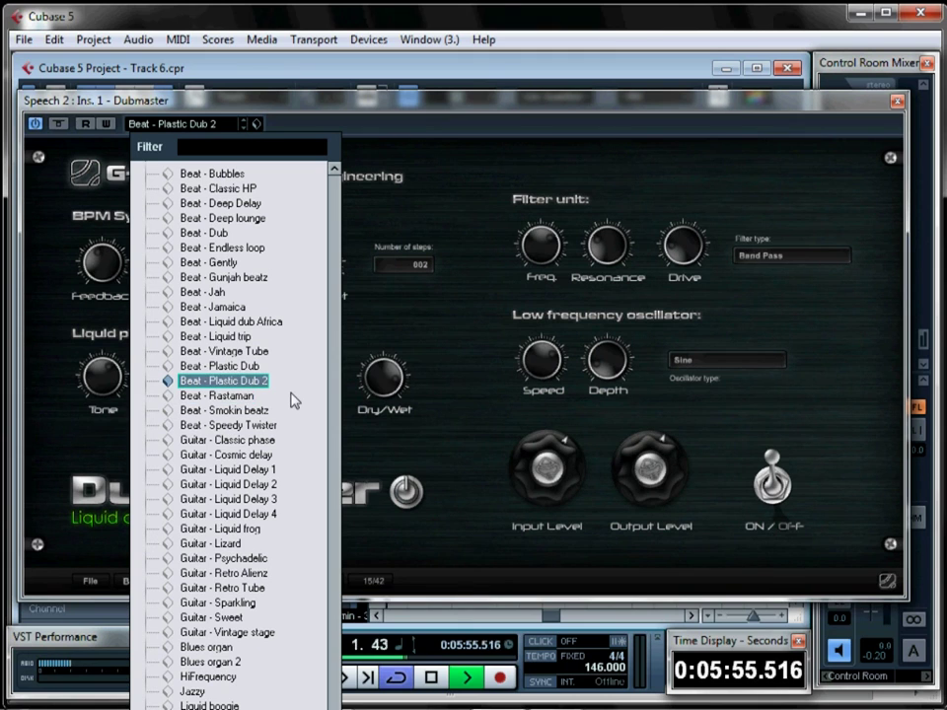
left_click(242, 367)
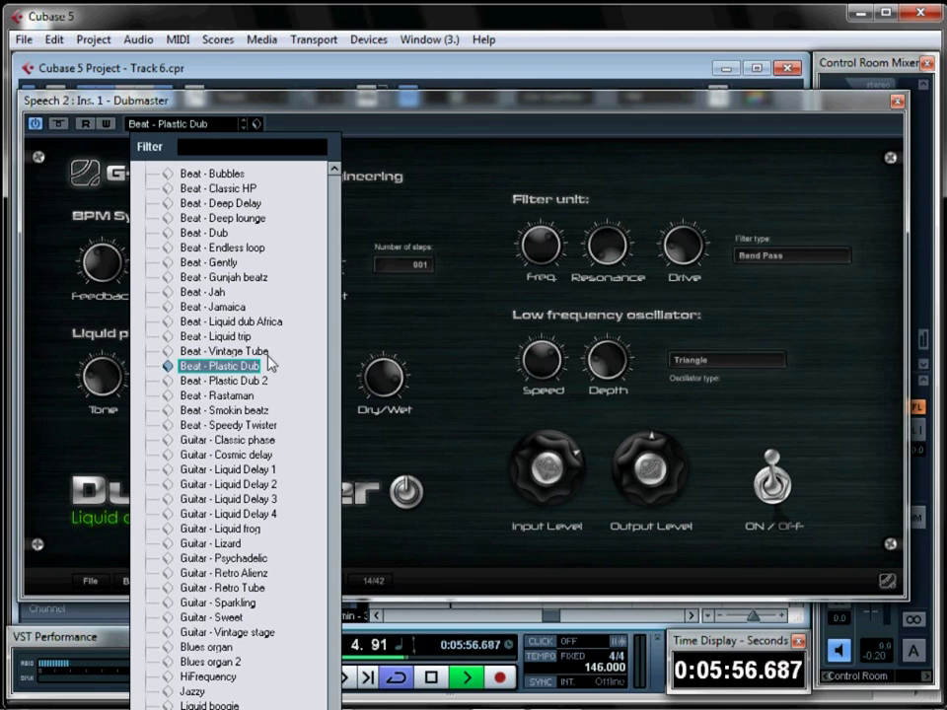
left_click(266, 323)
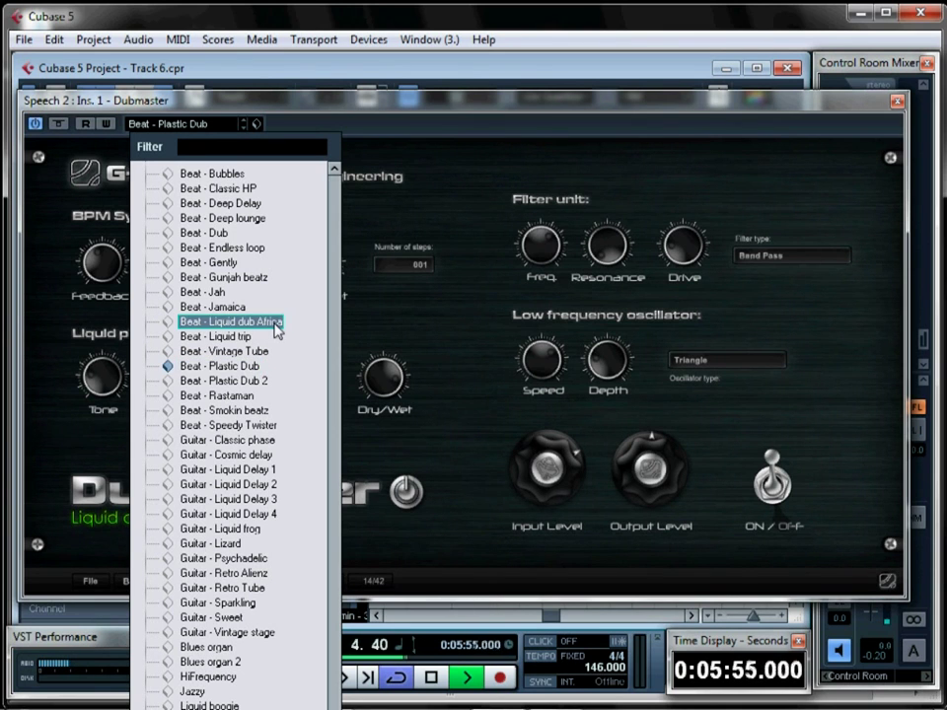
key("Up")
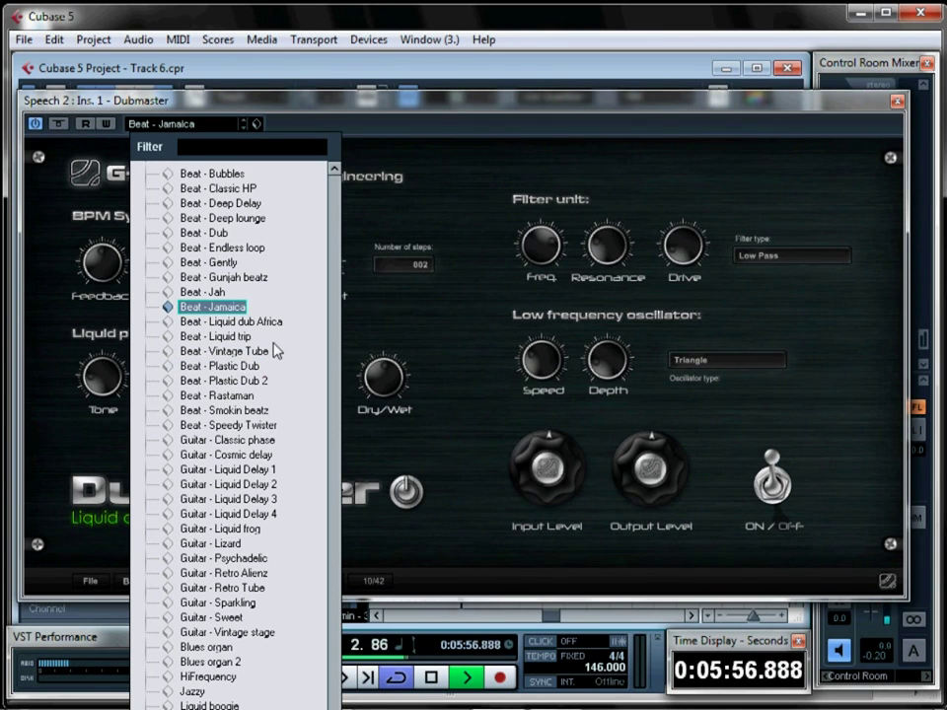